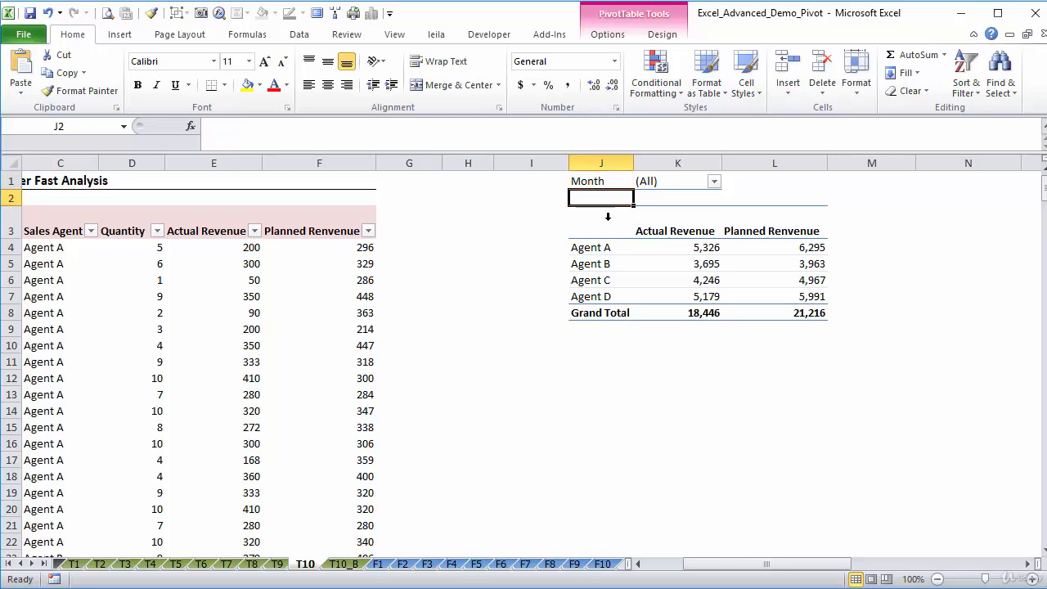
# Start a new calculated field in the sales agent pivot table and name it Variance.
pyautogui.press('Down')
pyautogui.press('Right')
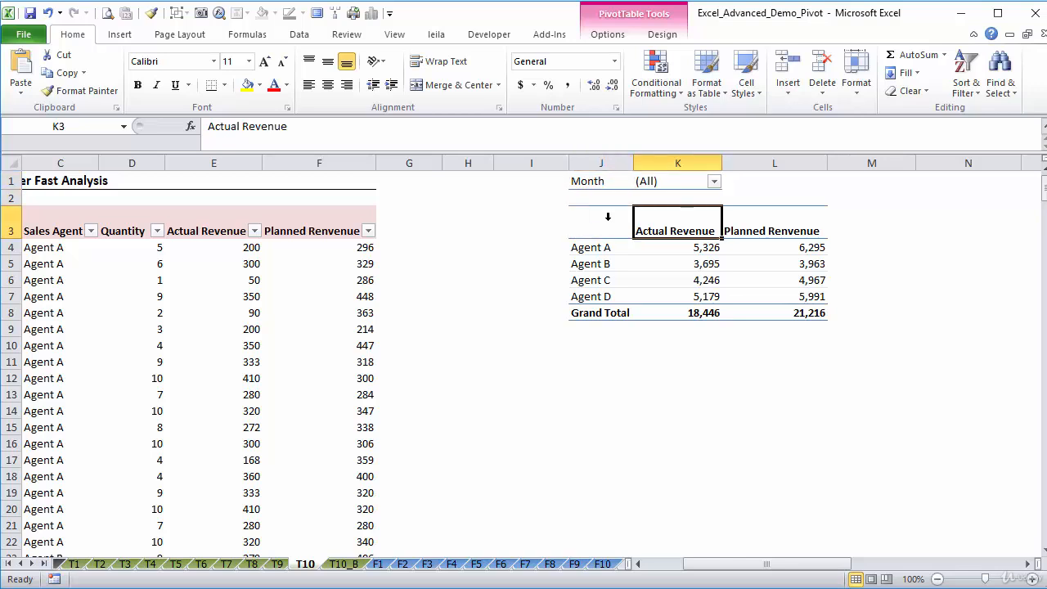
pyautogui.click(608, 36)
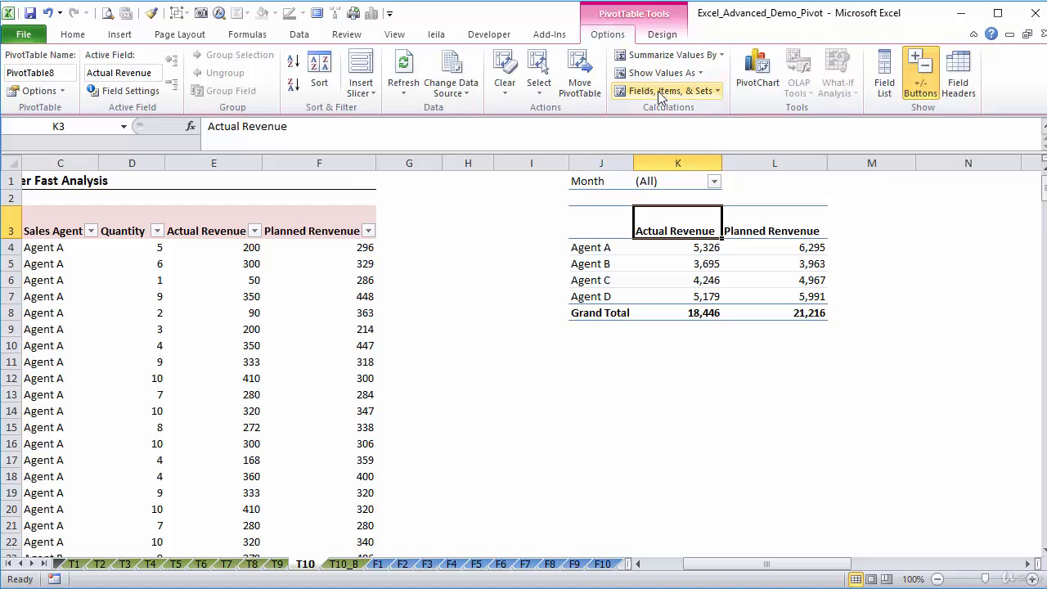
pyautogui.click(715, 92)
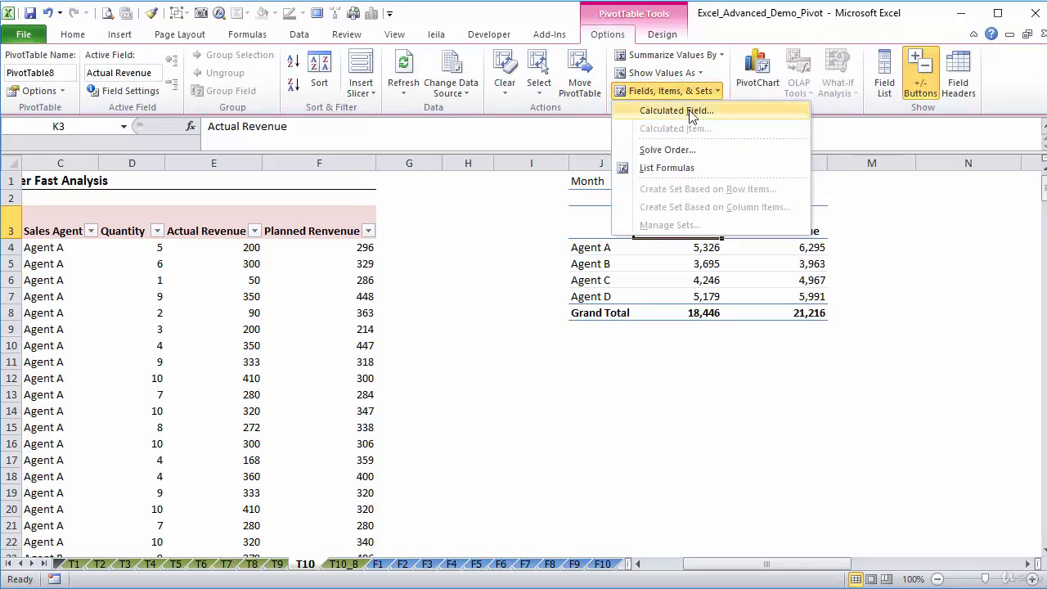
pyautogui.click(691, 113)
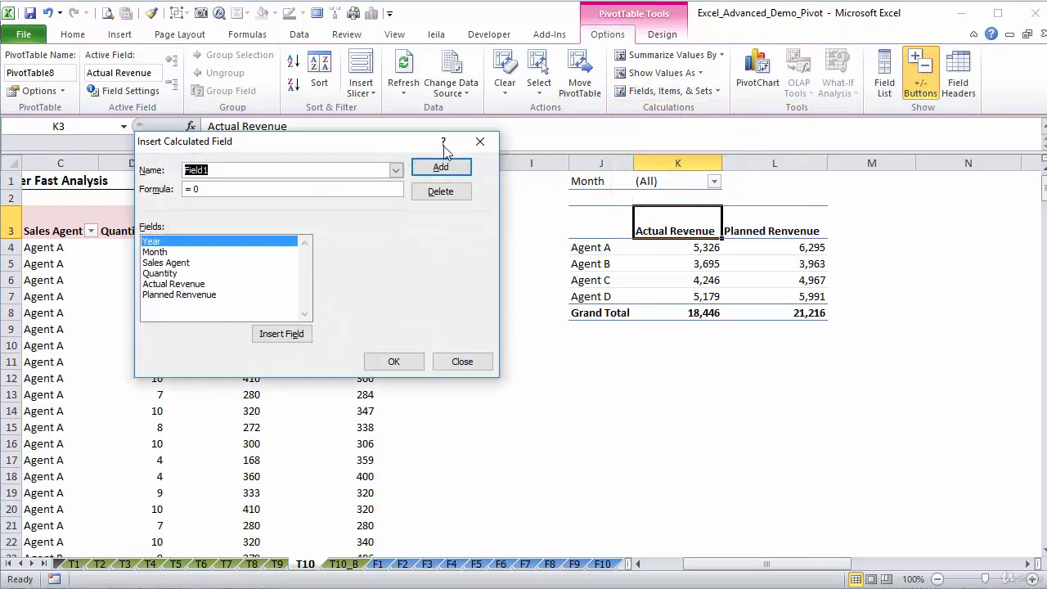
pyautogui.moveTo(379, 148); pyautogui.dragTo(430, 121)
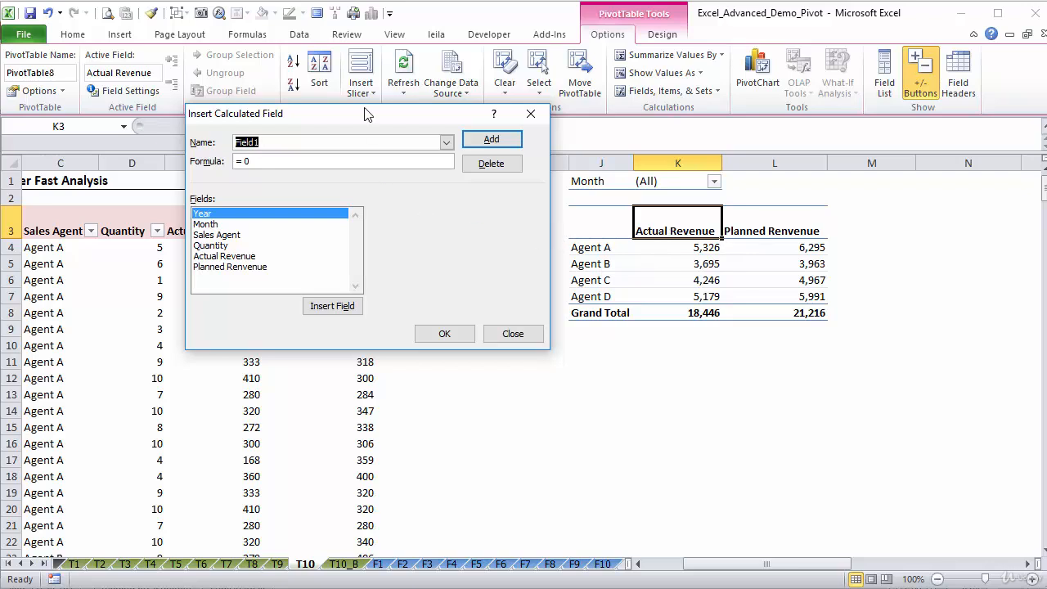
pyautogui.write('Varian')
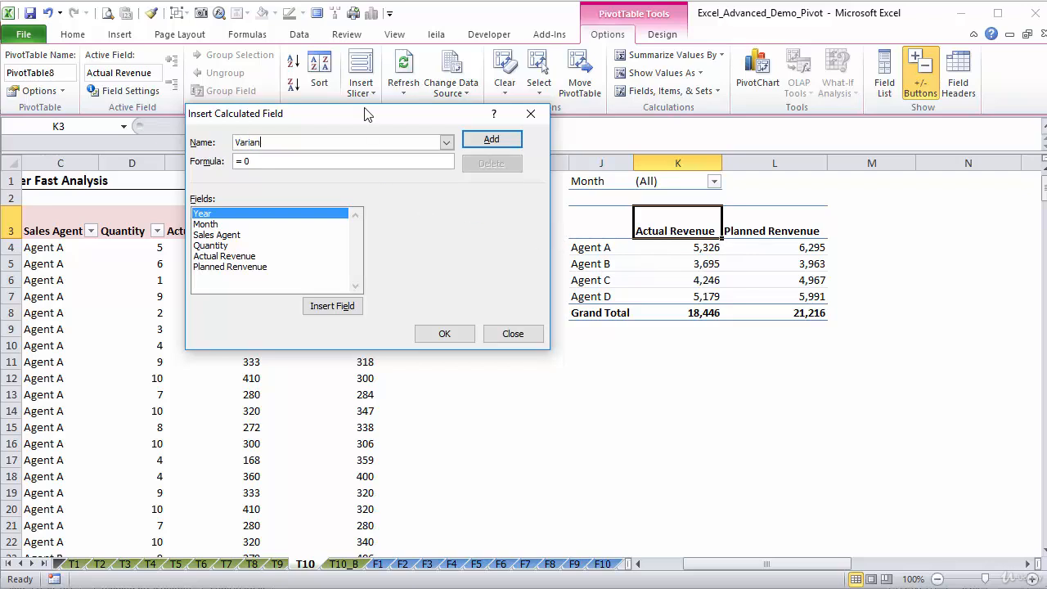
pyautogui.write('ce')
# Define the field's formula as =('Actual Revenue'-'Planned Renvenue')/'Planned Renvenue' and add it to the pivot table.
pyautogui.doubleClick(244, 258)
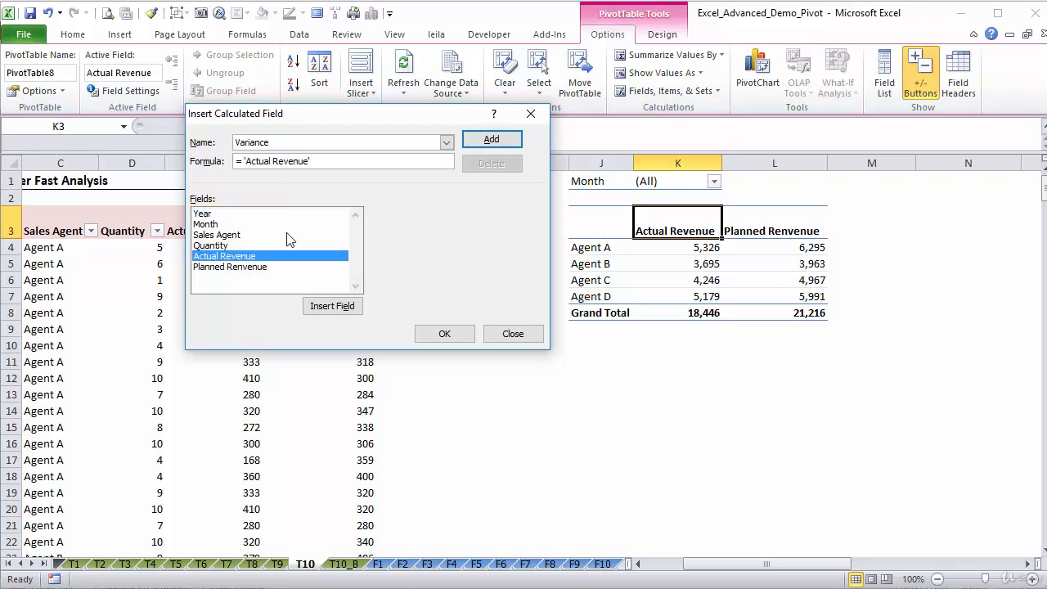
pyautogui.write('-')
pyautogui.doubleClick(231, 267)
pyautogui.write(')')
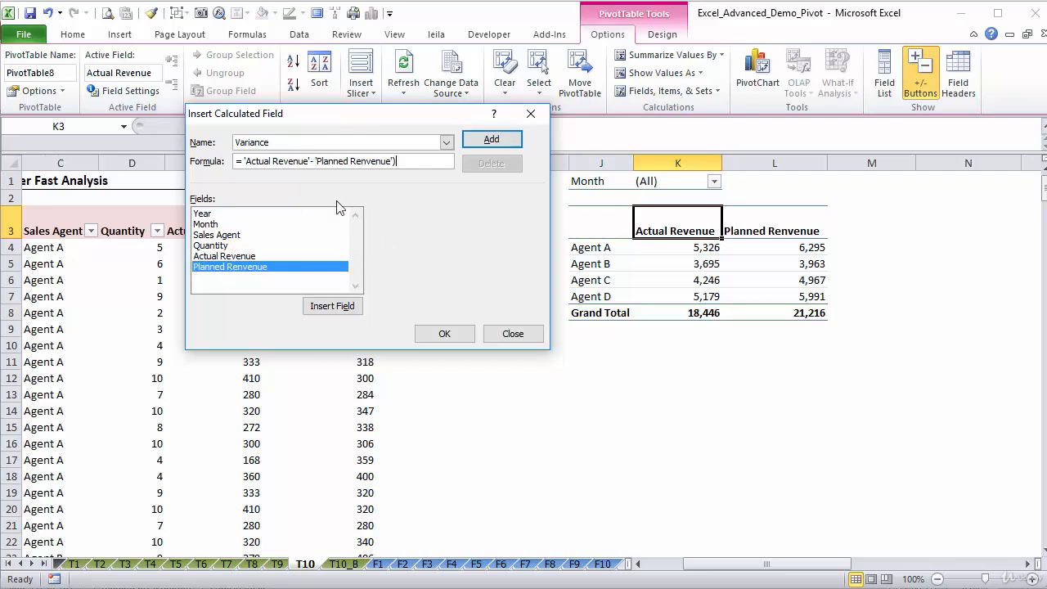
pyautogui.write('(')
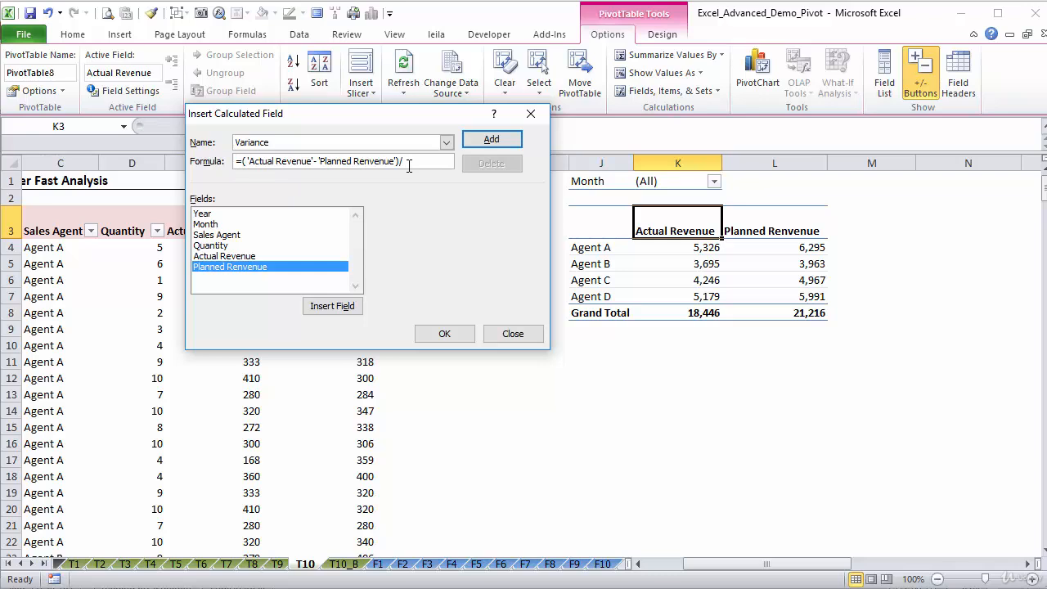
pyautogui.doubleClick(254, 272)
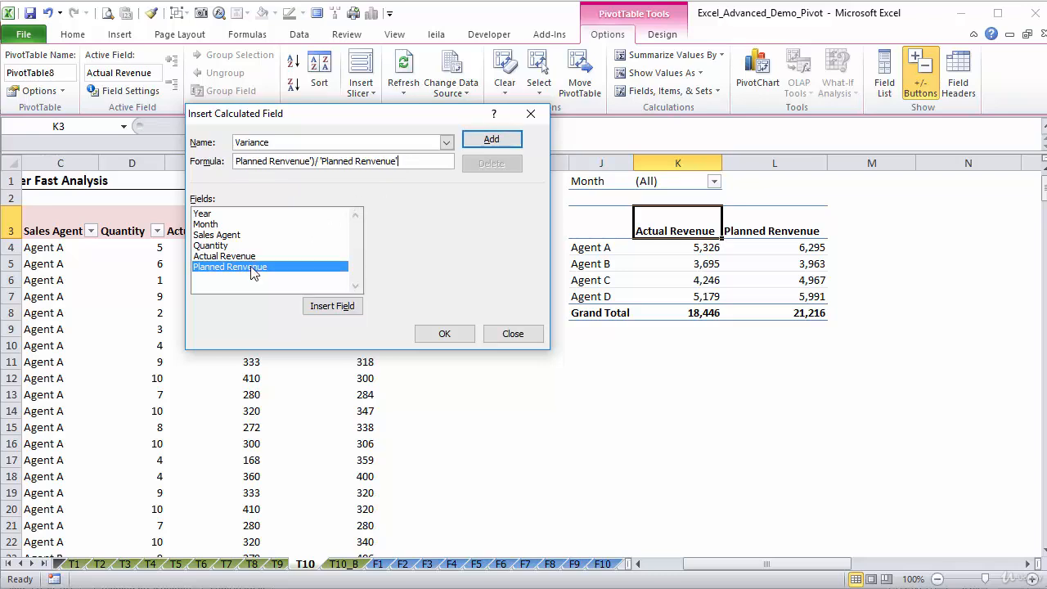
pyautogui.click(439, 334)
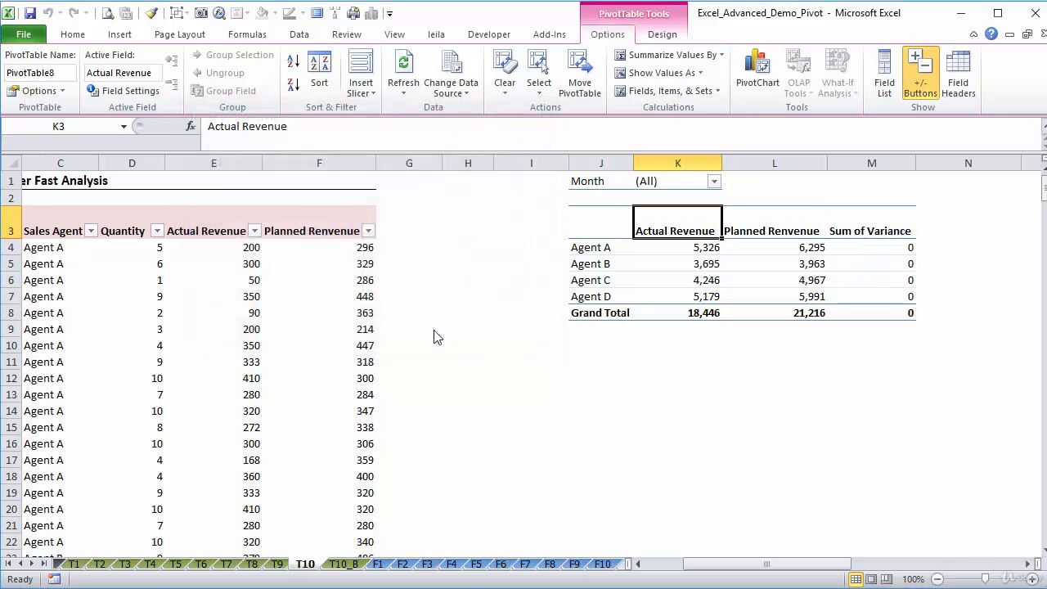
# Format the pivot table's Sum of Variance value field as a percentage with 1 decimal place.
pyautogui.click(870, 250)
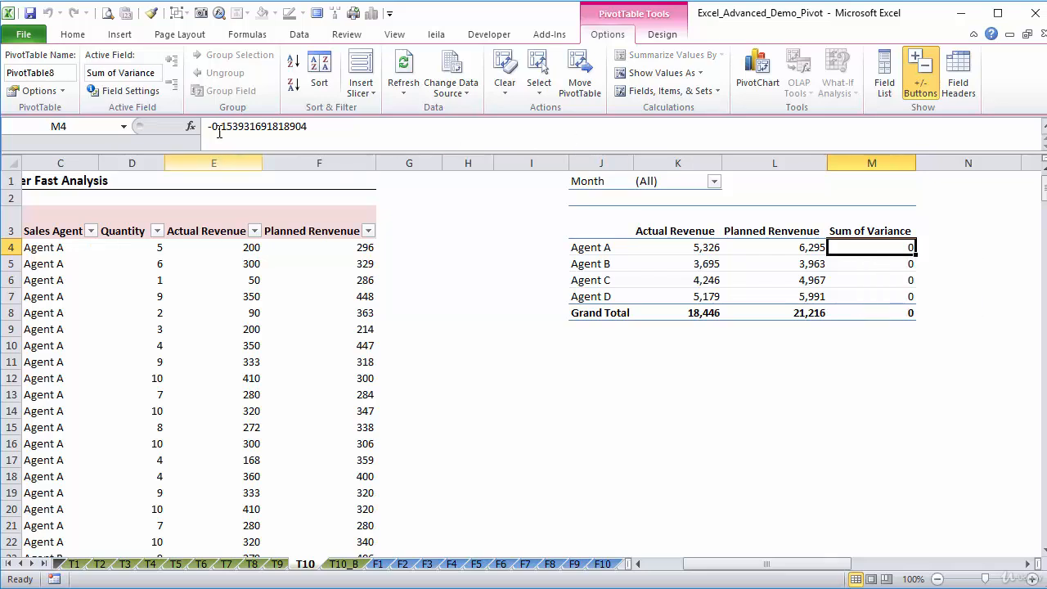
pyautogui.click(882, 267)
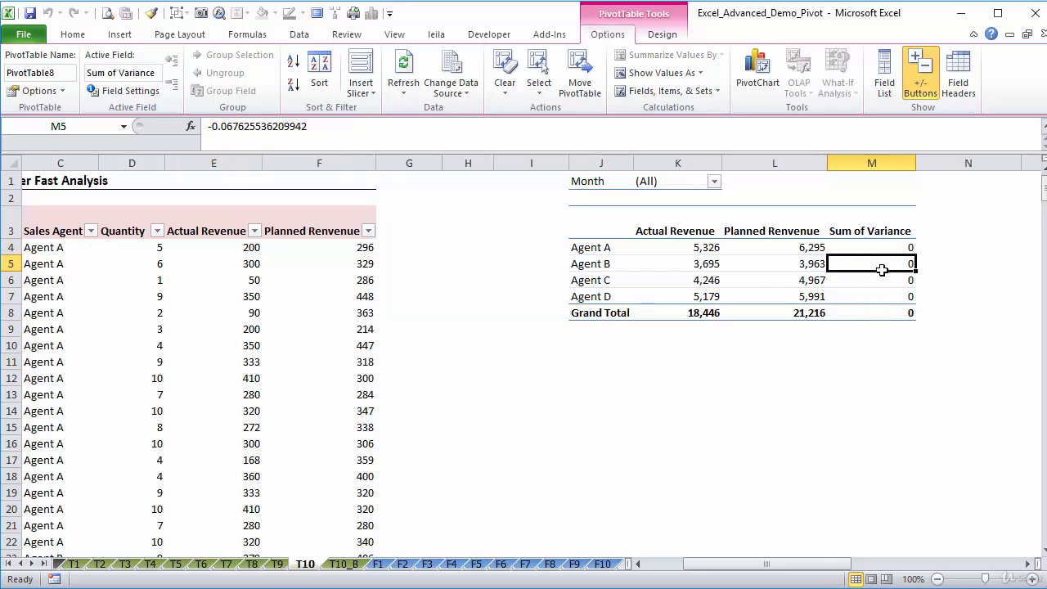
pyautogui.rightClick(882, 271)
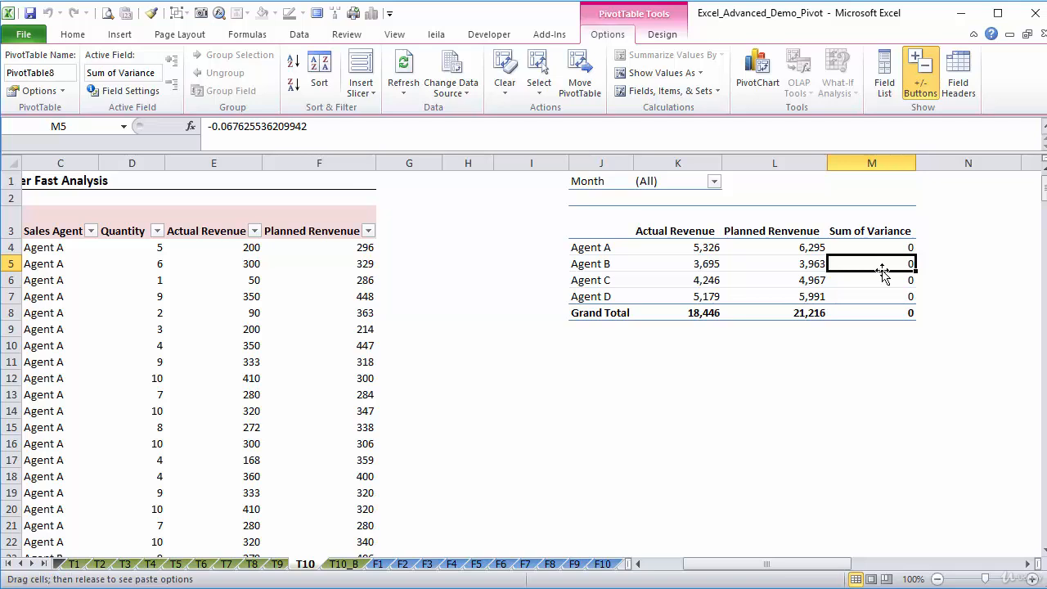
pyautogui.rightClick(882, 272)
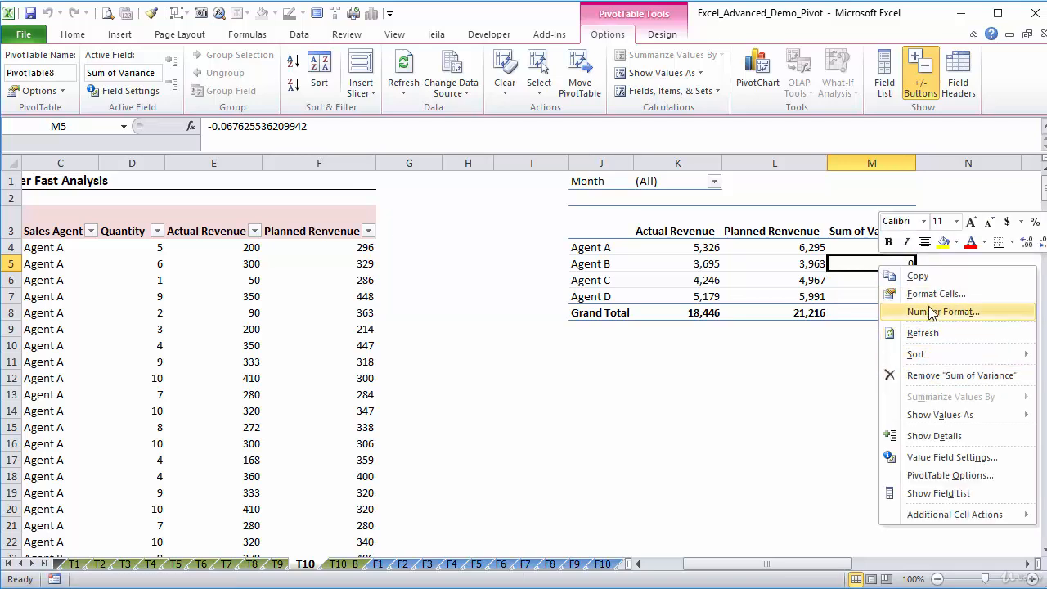
pyautogui.click(952, 459)
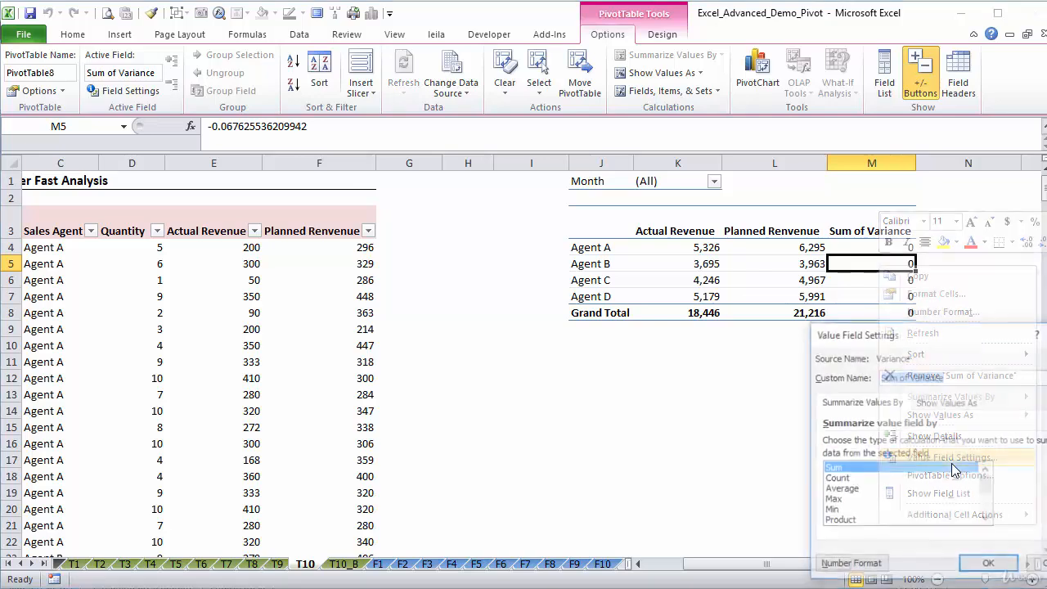
pyautogui.moveTo(872, 339); pyautogui.dragTo(588, 210)
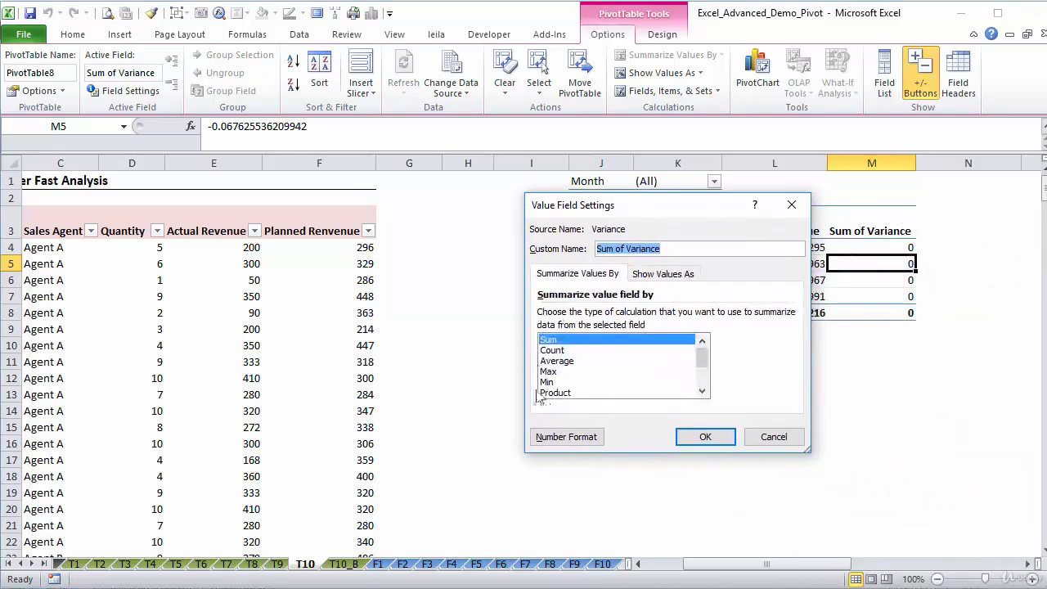
pyautogui.click(581, 437)
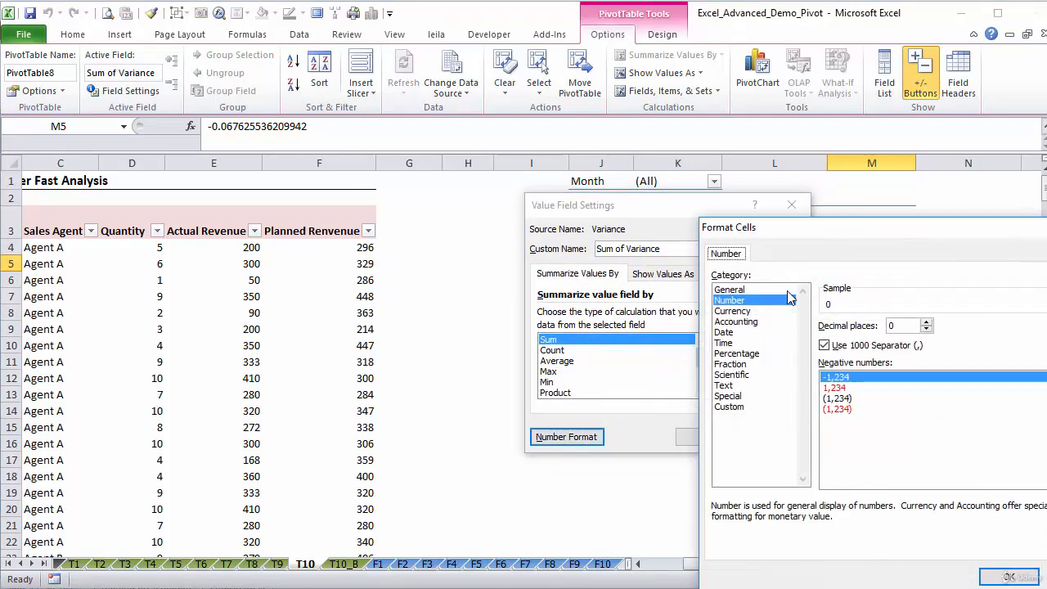
pyautogui.moveTo(777, 230); pyautogui.dragTo(543, 177)
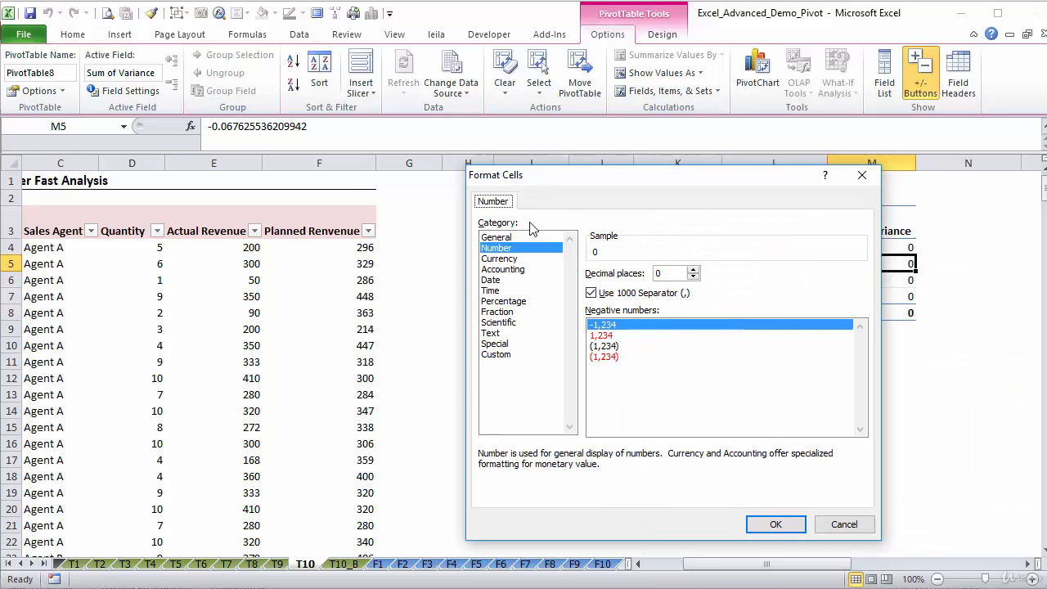
pyautogui.click(519, 302)
pyautogui.click(693, 270)
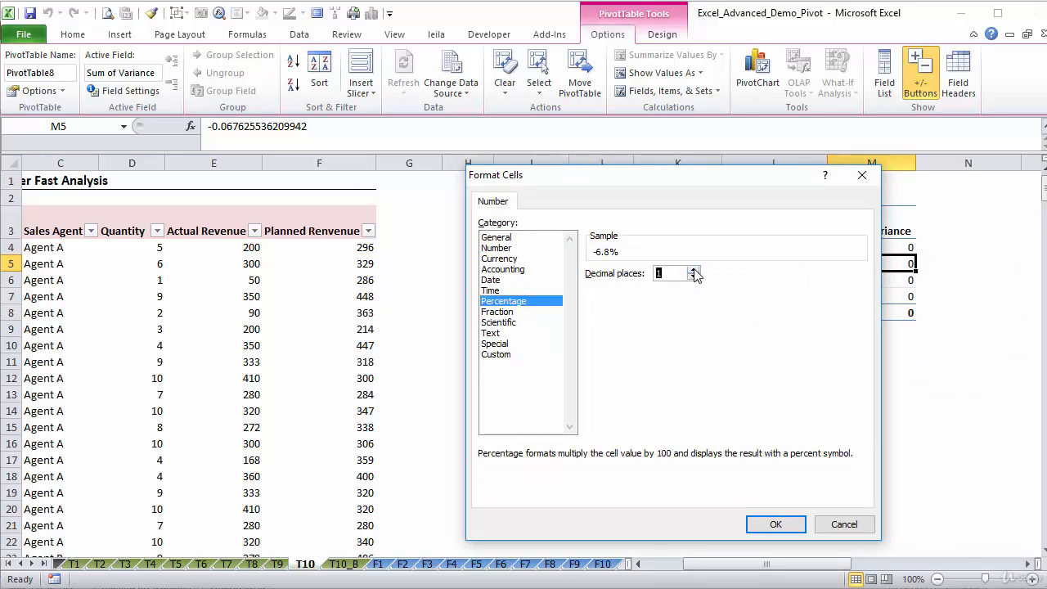
pyautogui.click(775, 525)
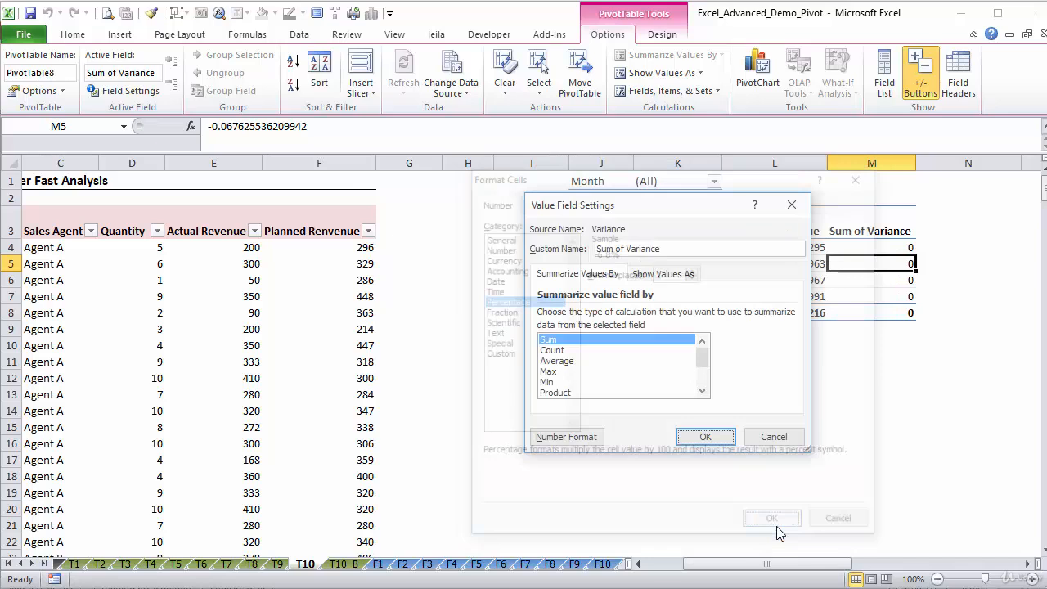
pyautogui.click(697, 436)
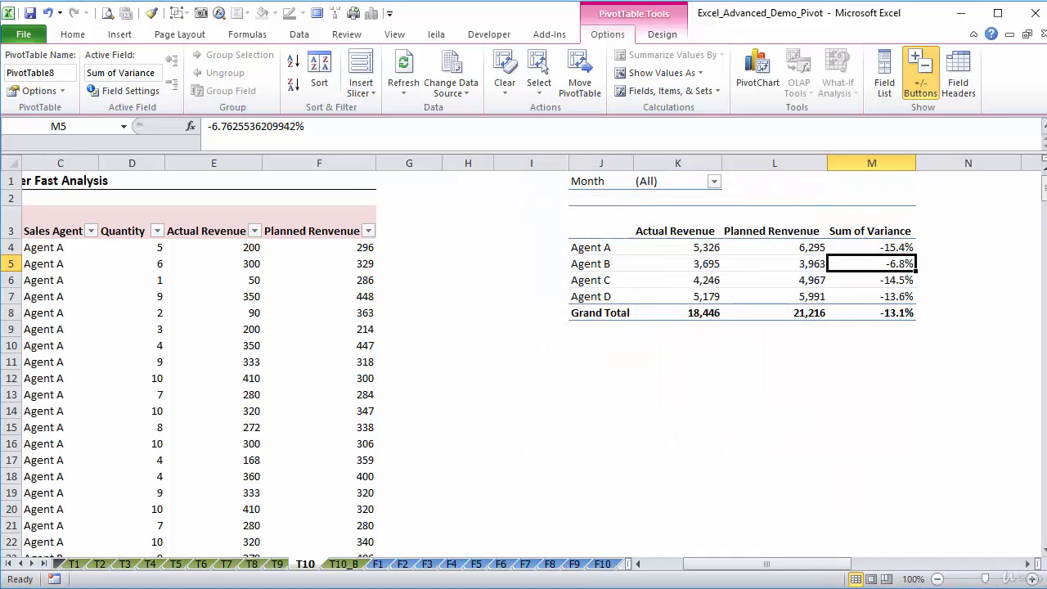
# Filter the pivot table's Month report filter to February.
pyautogui.click(714, 181)
pyautogui.click(565, 246)
pyautogui.click(614, 385)
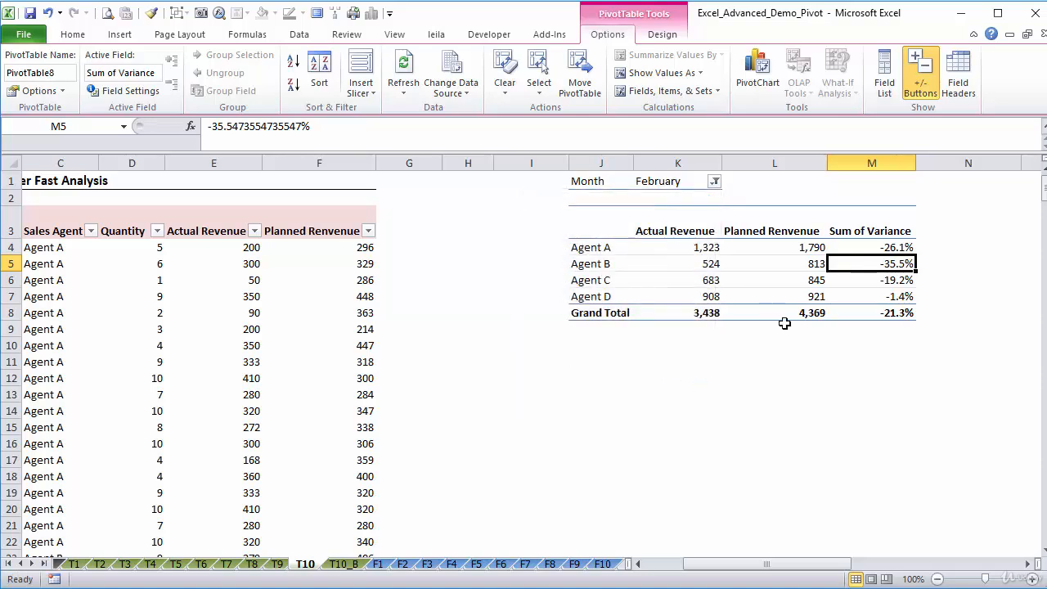
# Rename the Sum of Variance column header in M3 to % and centre it.
pyautogui.click(871, 231)
pyautogui.write('%')
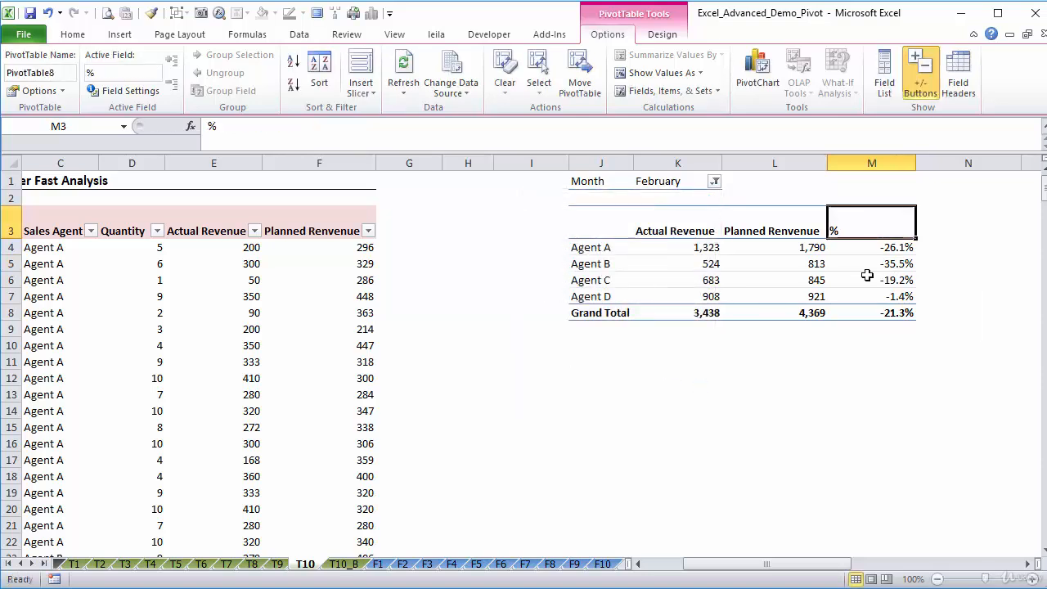
pyautogui.click(71, 35)
pyautogui.click(328, 85)
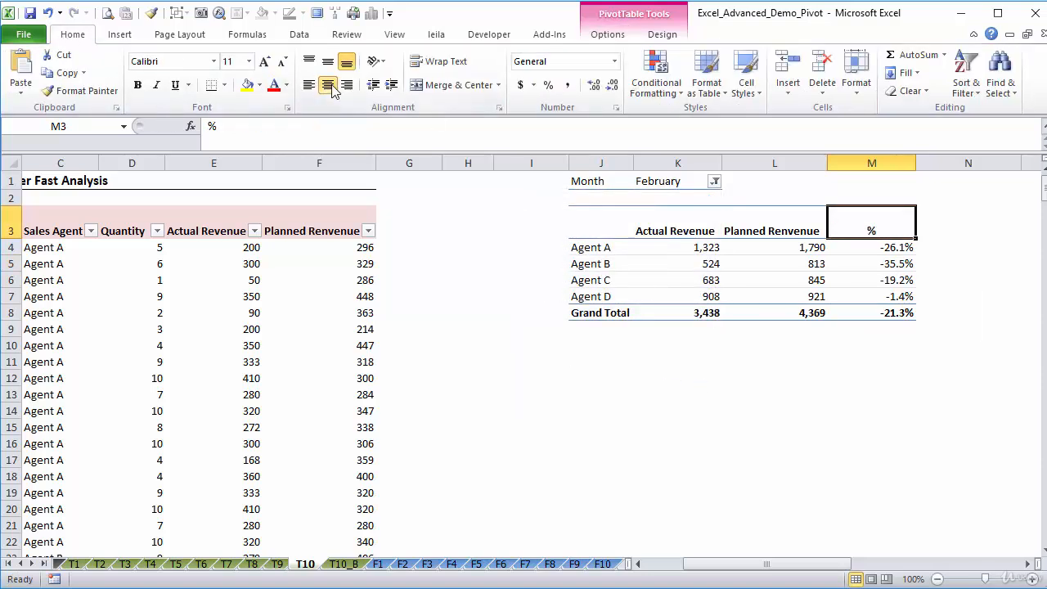
# Show the pivot table's field list and add Actual Revenue a second time to the values, between Actual Revenue and Planned Renvenue.
pyautogui.click(679, 247)
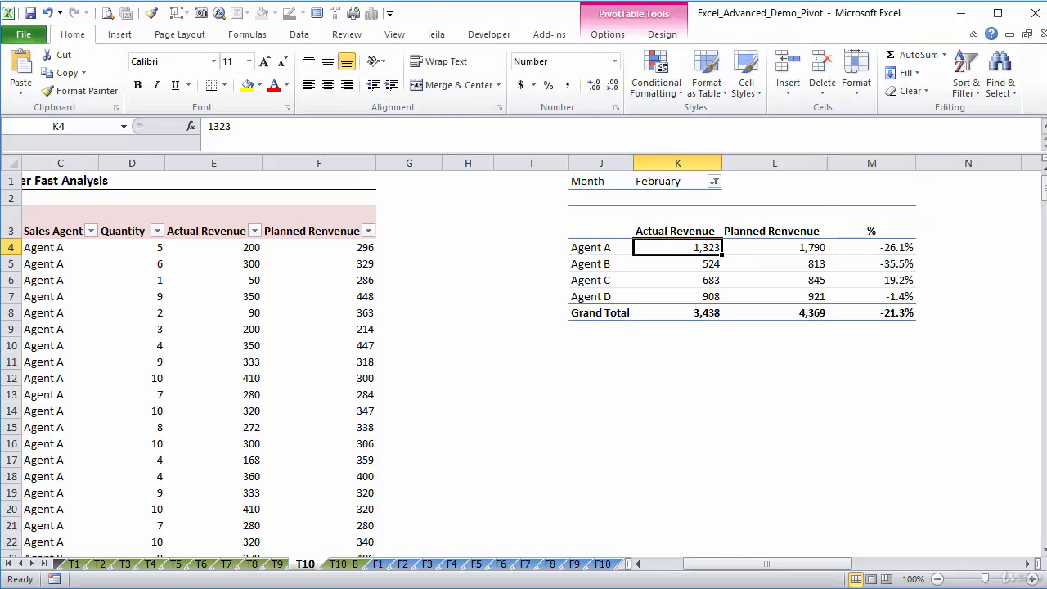
pyautogui.click(609, 36)
pyautogui.click(884, 81)
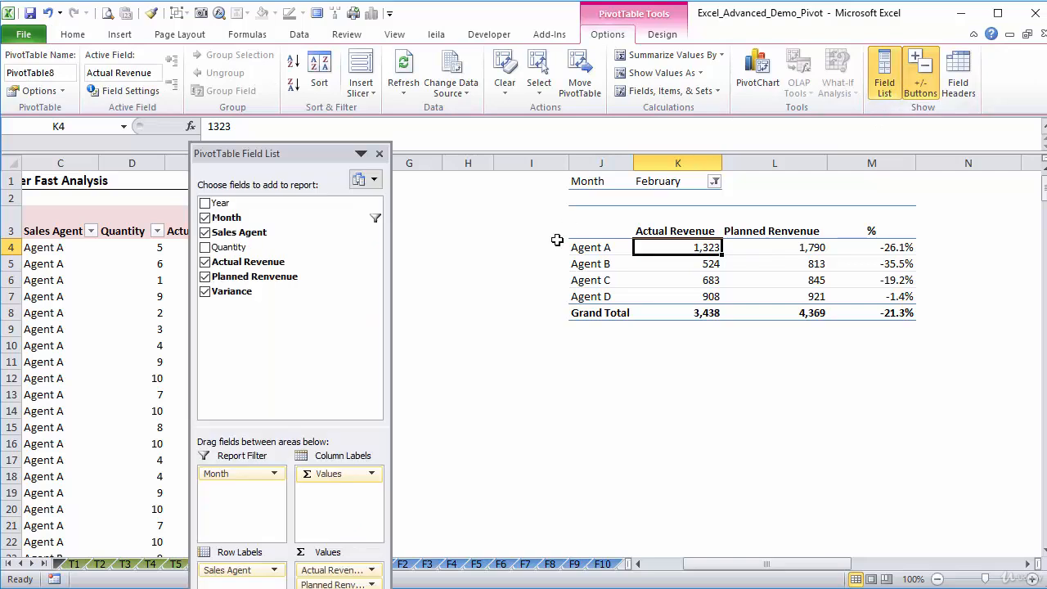
pyautogui.moveTo(329, 149); pyautogui.dragTo(362, 112)
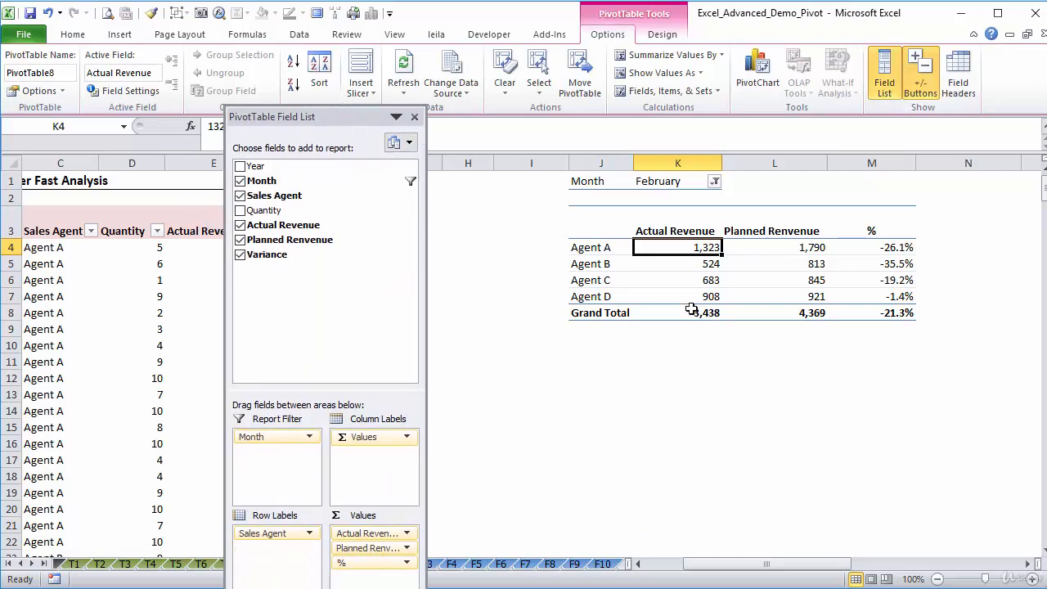
pyautogui.moveTo(675, 244)
pyautogui.moveTo(354, 117); pyautogui.dragTo(346, 77)
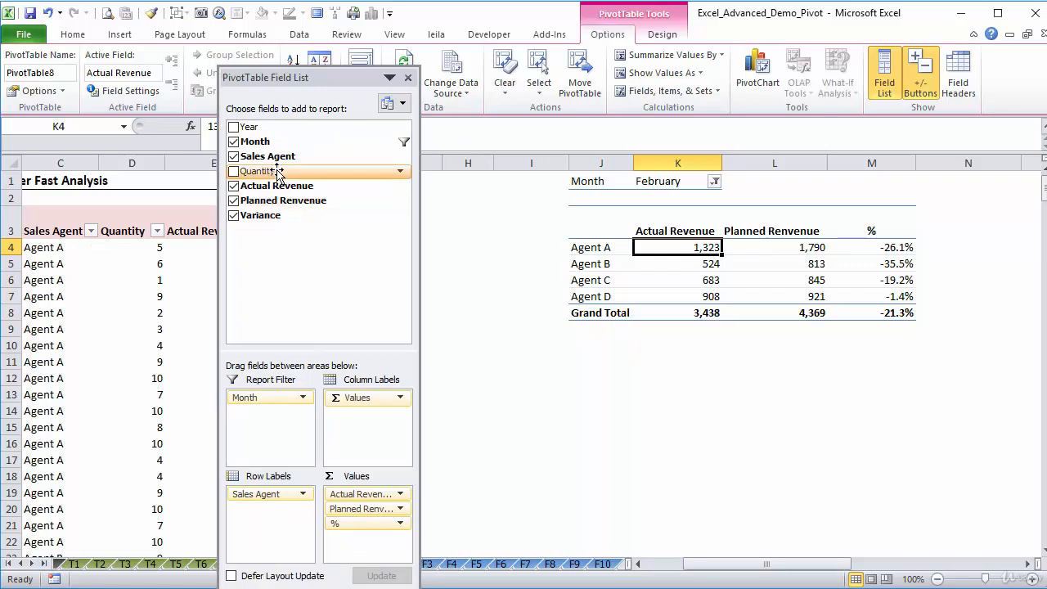
pyautogui.moveTo(278, 187); pyautogui.dragTo(364, 508)
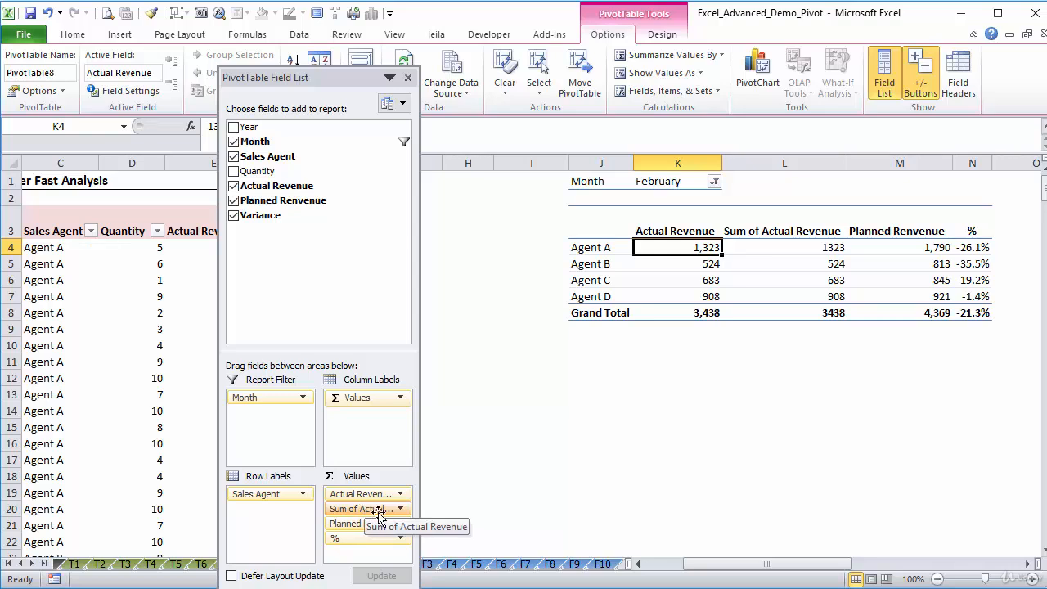
# Show the Sum of Actual Revenue column's values as % of Grand Total.
pyautogui.moveTo(329, 82); pyautogui.dragTo(312, 4)
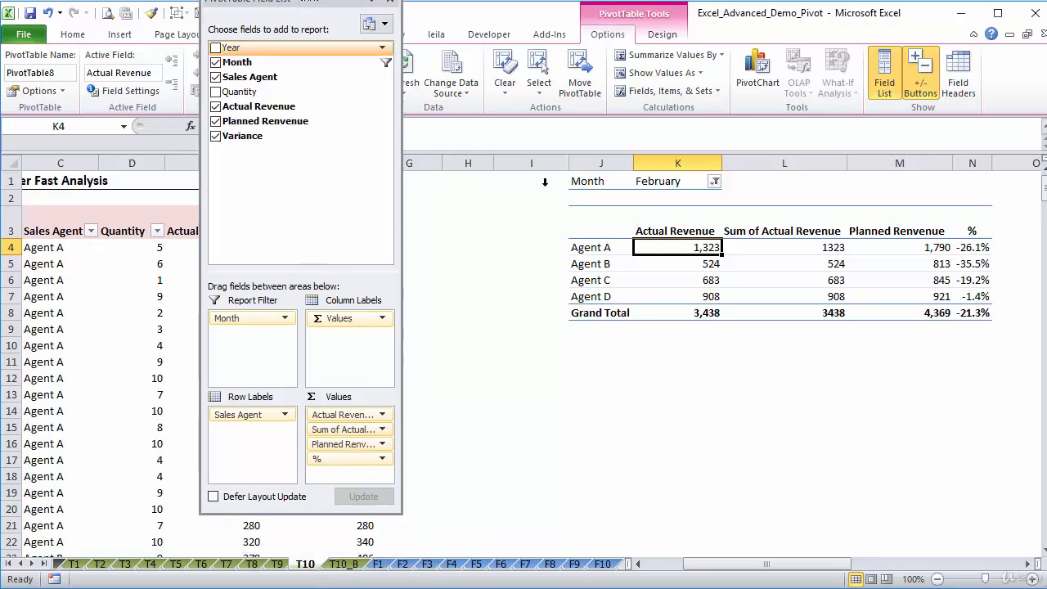
pyautogui.click(765, 230)
pyautogui.click(789, 247)
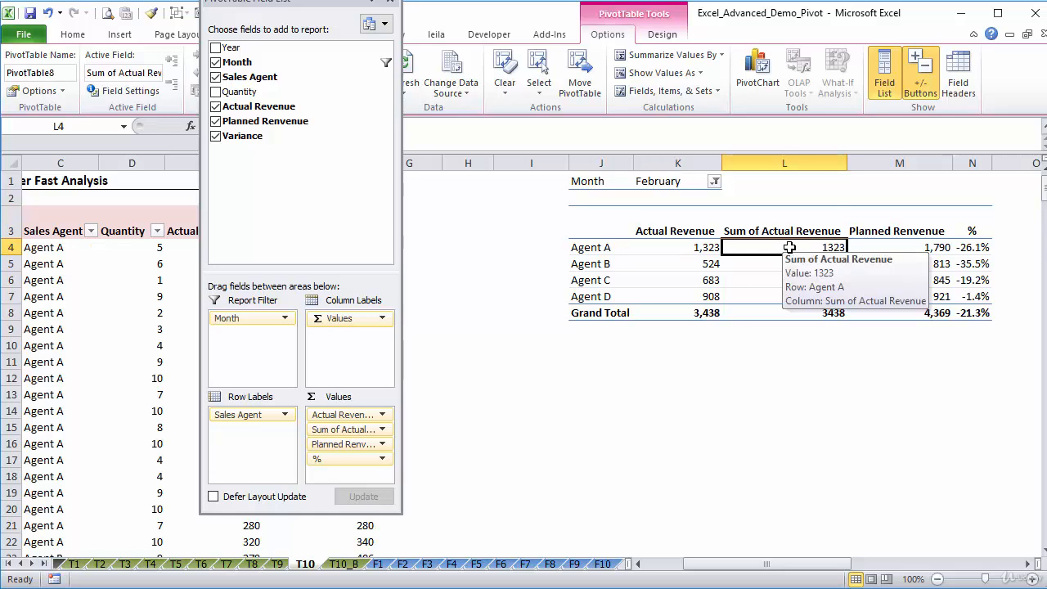
pyautogui.rightClick(791, 250)
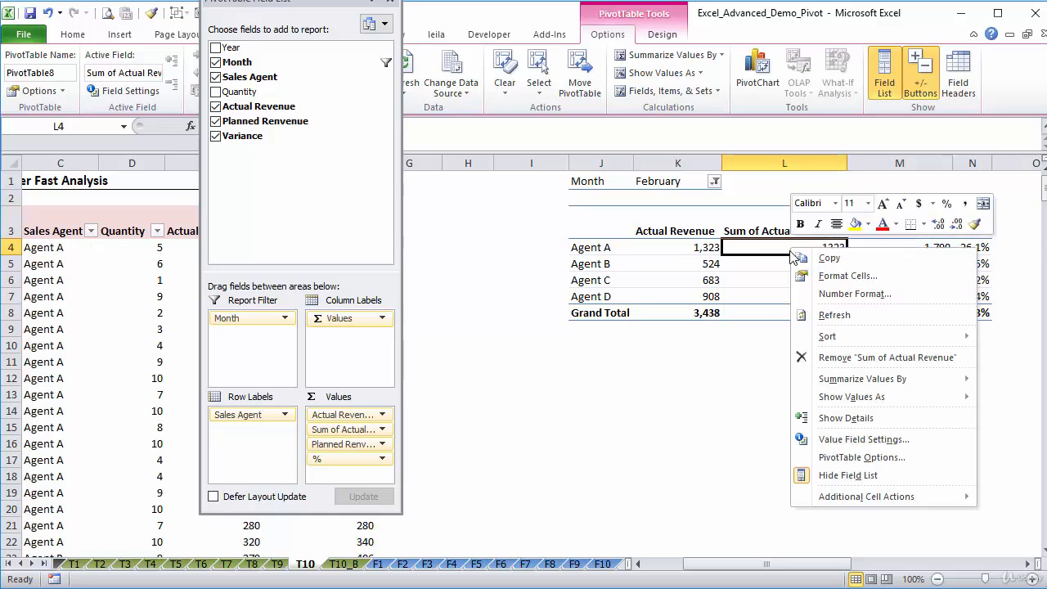
pyautogui.moveTo(855, 399)
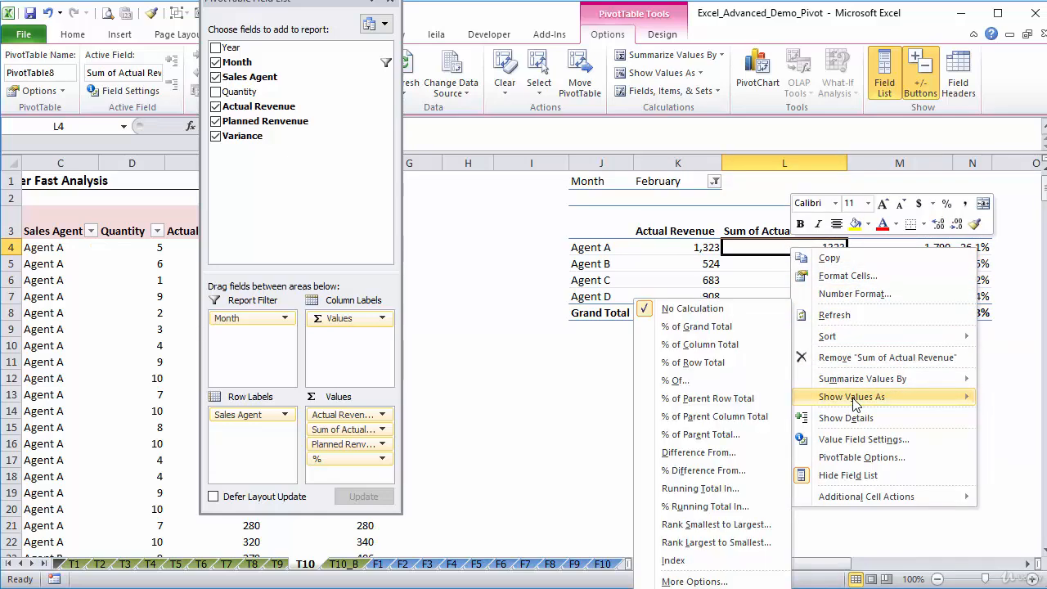
pyautogui.click(727, 331)
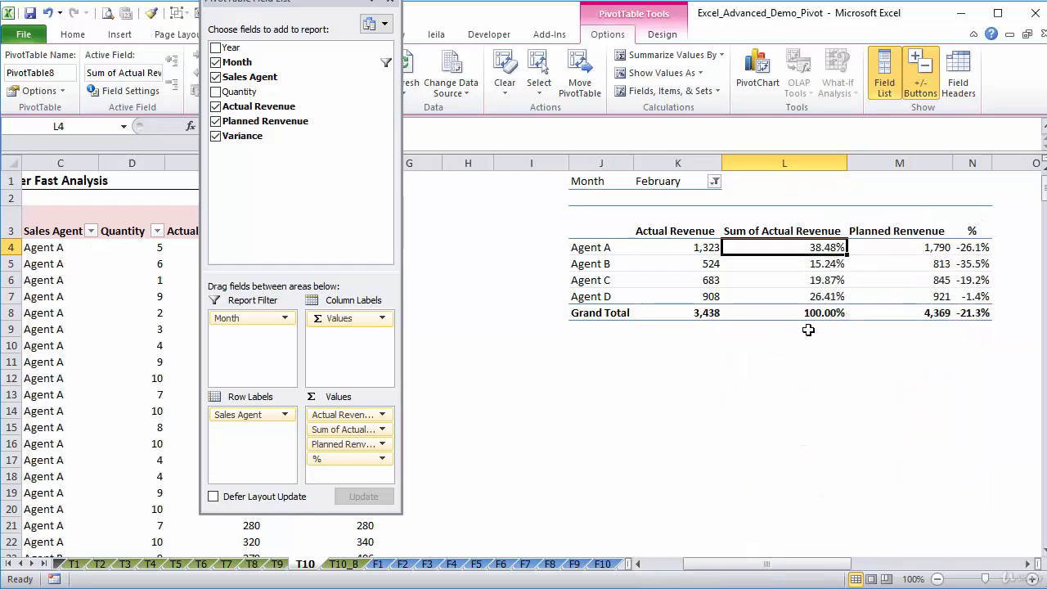
# Show the Sum of Actual Revenue column's values as Rank Largest to Smallest, with Sales Agent as the base field.
pyautogui.rightClick(781, 251)
pyautogui.moveTo(830, 397)
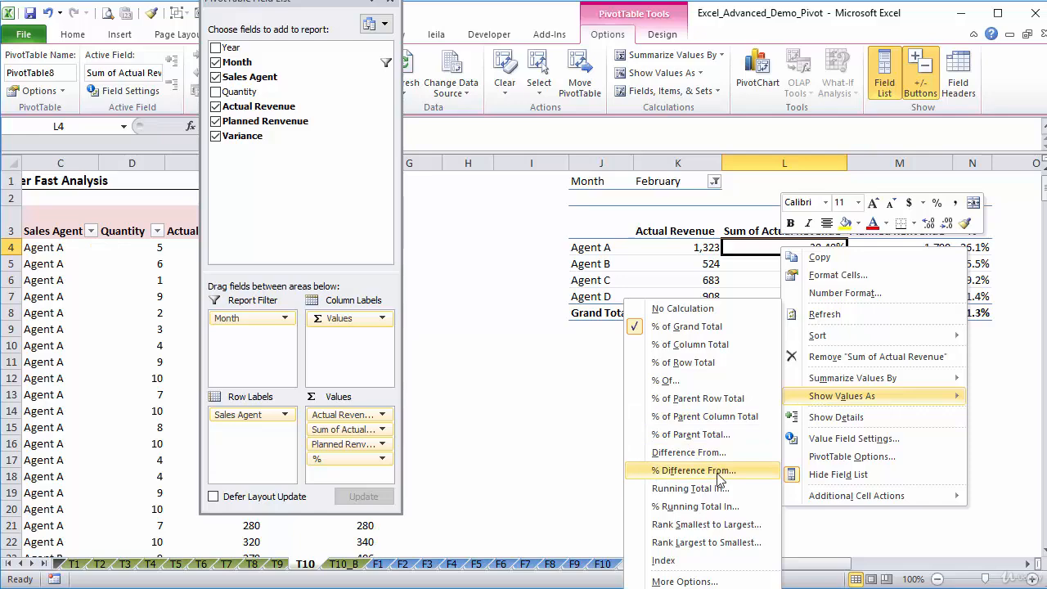
pyautogui.click(723, 543)
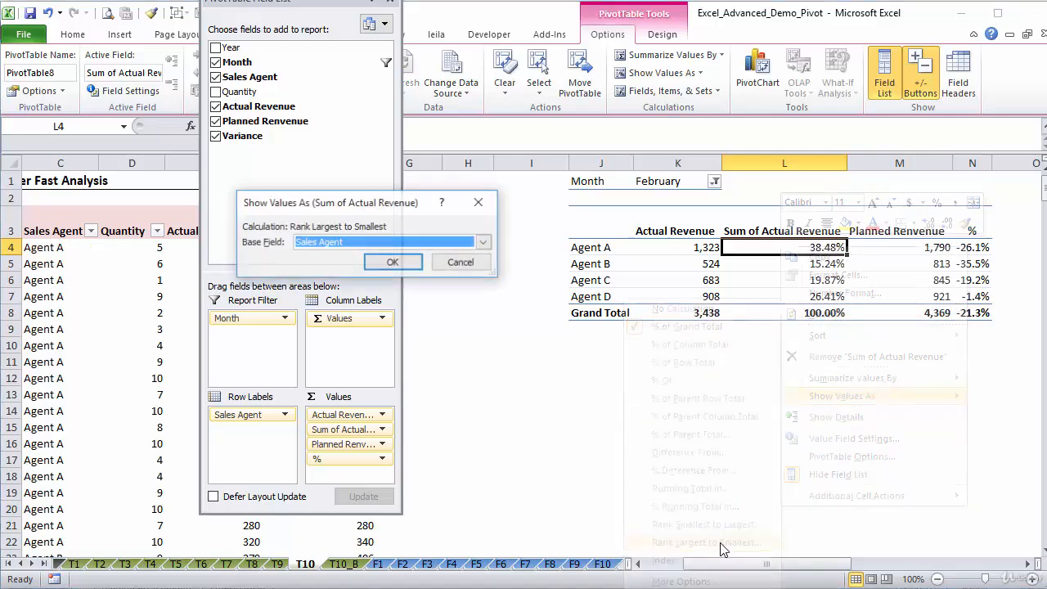
pyautogui.click(391, 264)
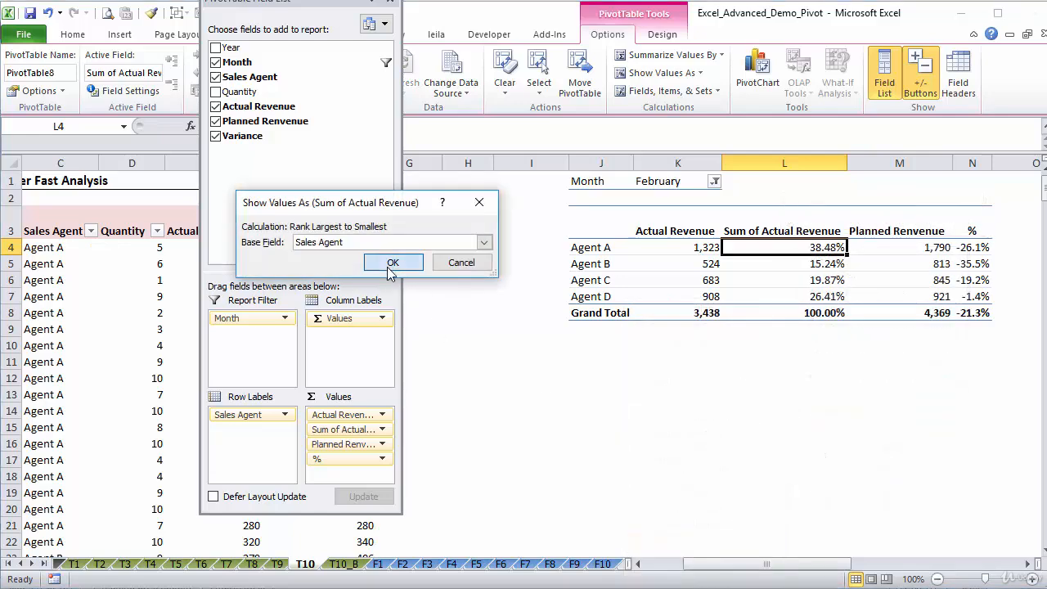
# Show the Sum of Actual Revenue values as Difference From, with Sales Agent as base field and (next) as base item.
pyautogui.click(780, 281)
pyautogui.rightClick(780, 281)
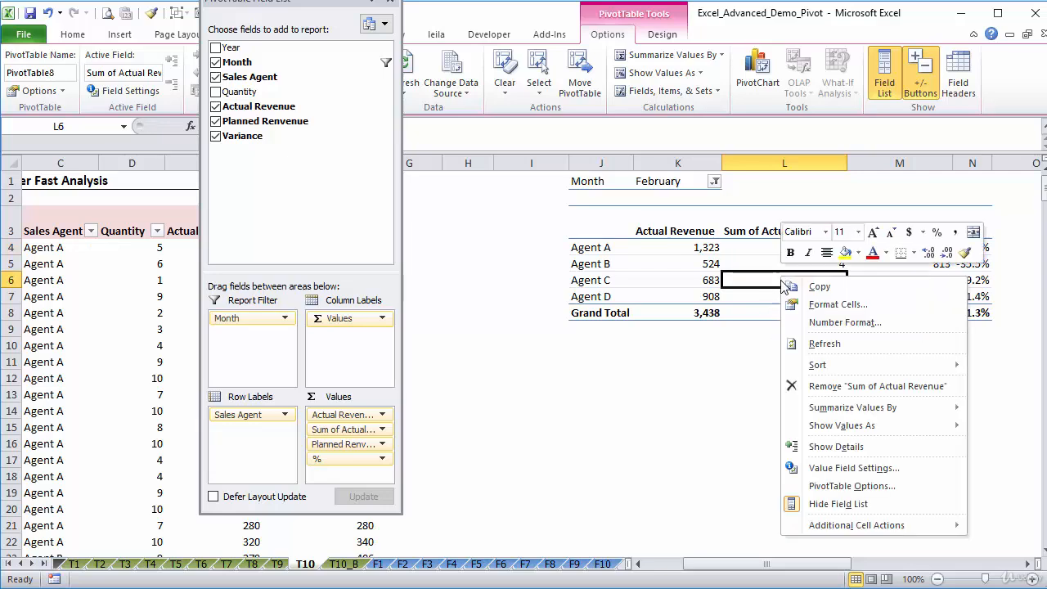
pyautogui.moveTo(816, 429)
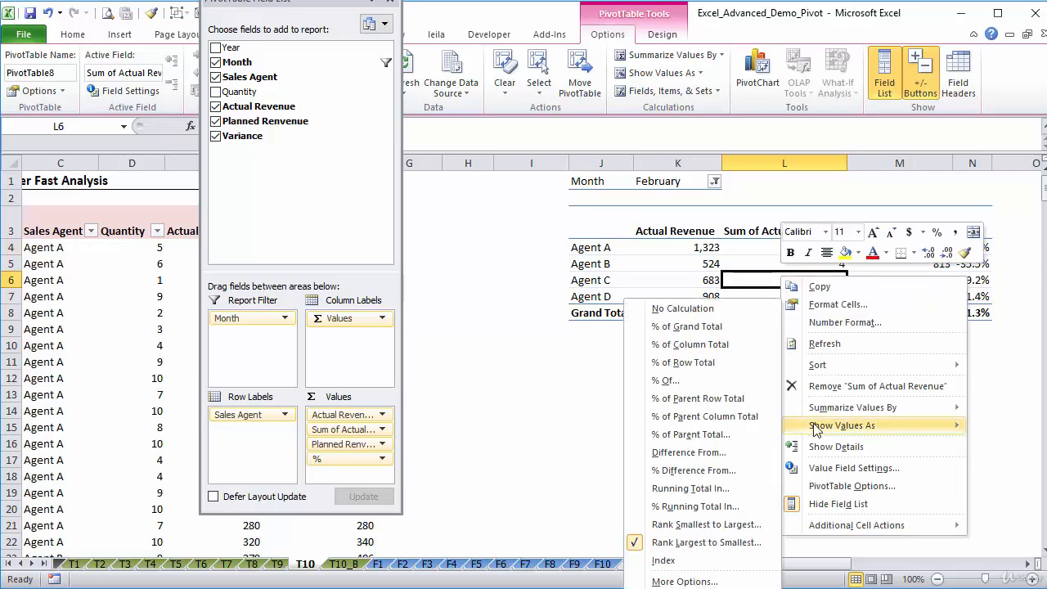
pyautogui.click(731, 453)
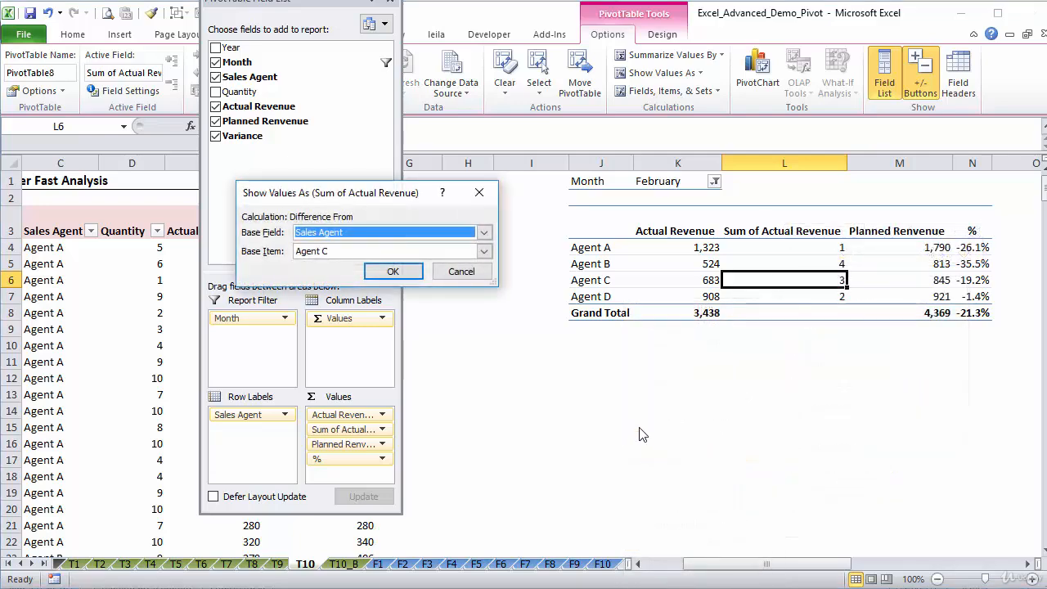
pyautogui.click(485, 251)
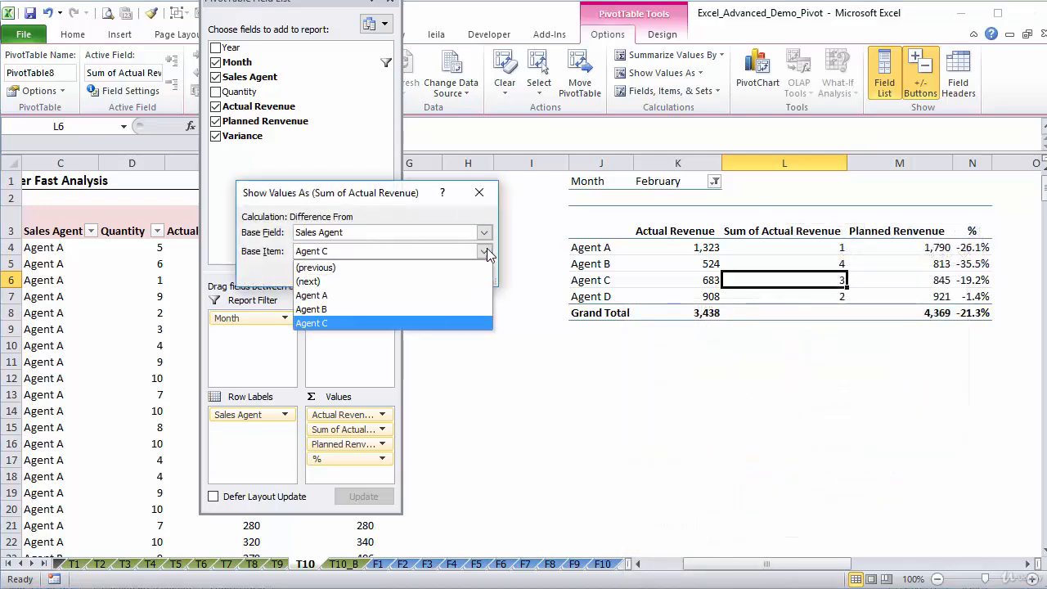
pyautogui.click(343, 281)
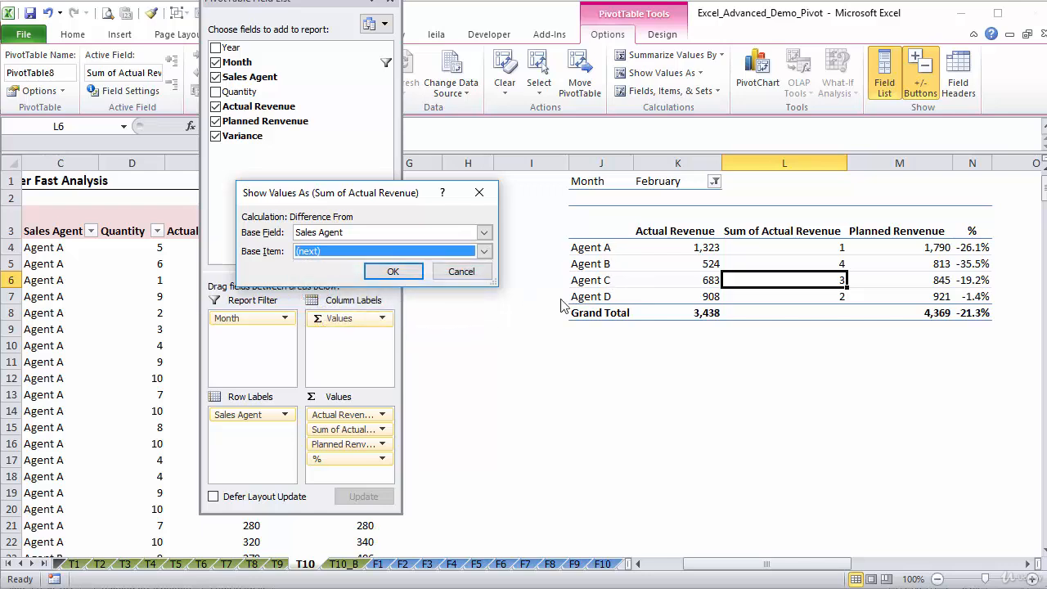
pyautogui.click(393, 271)
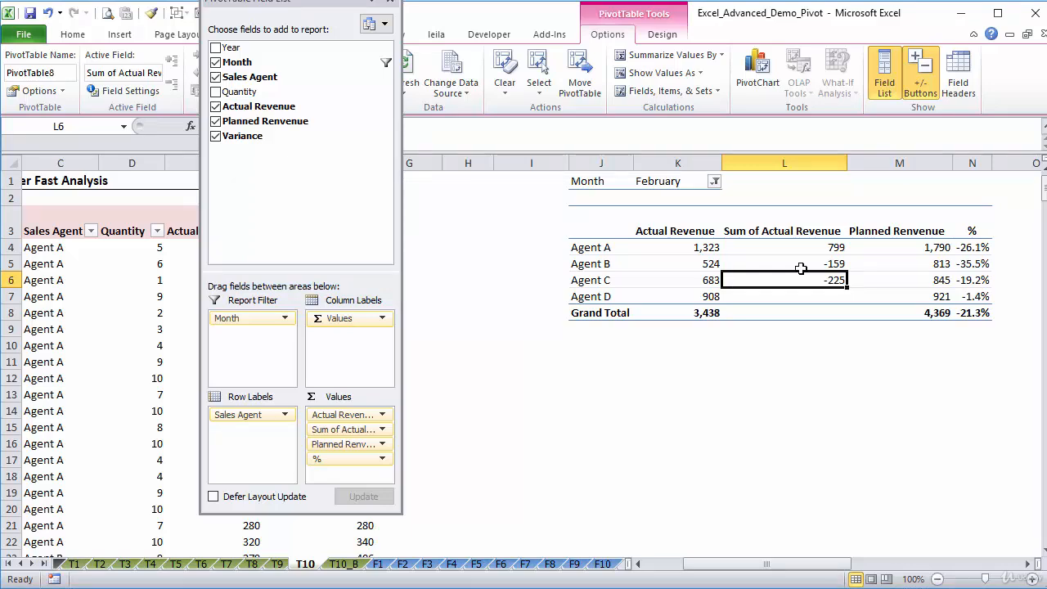
# Swap Month into the row labels and Sales Agent into the report filter, and show Sum of Actual Revenue as Difference From the previous Month.
pyautogui.click(772, 248)
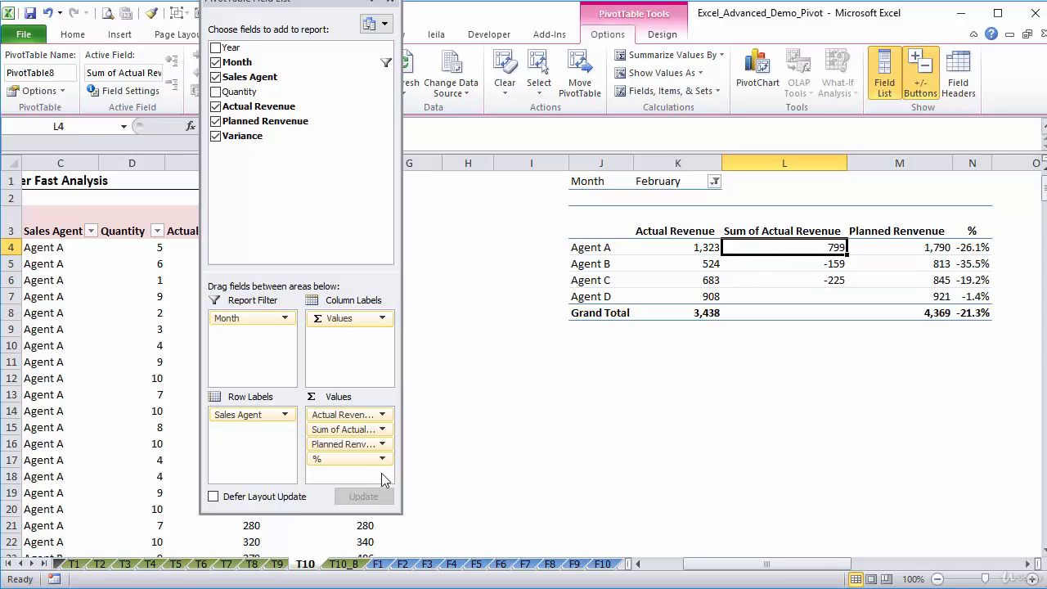
pyautogui.moveTo(251, 418)
pyautogui.mouseDown()
pyautogui.moveTo(253, 339)
pyautogui.moveTo(243, 420)
pyautogui.mouseUp()
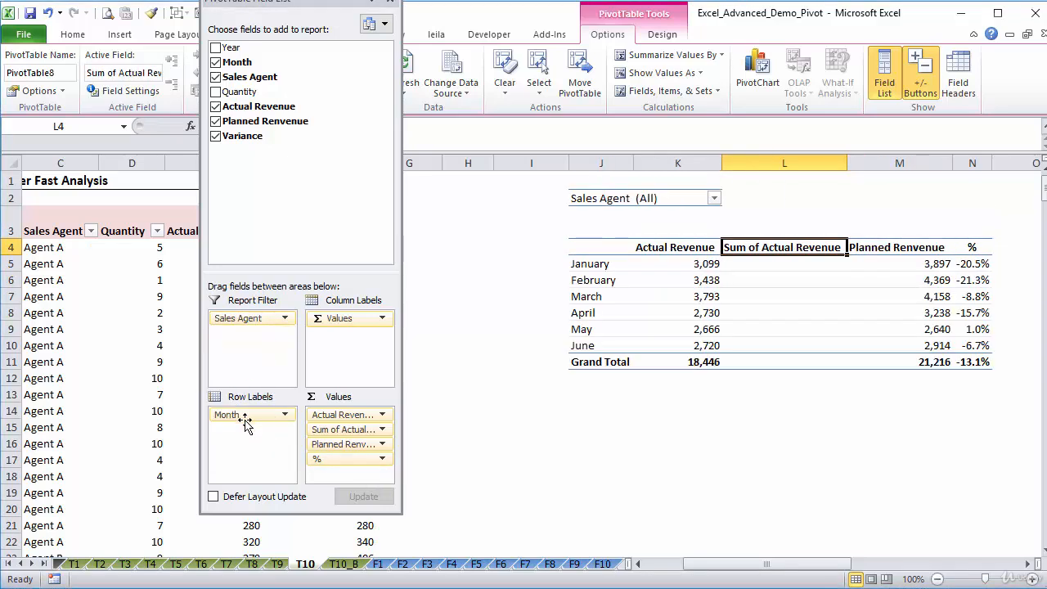
pyautogui.rightClick(769, 264)
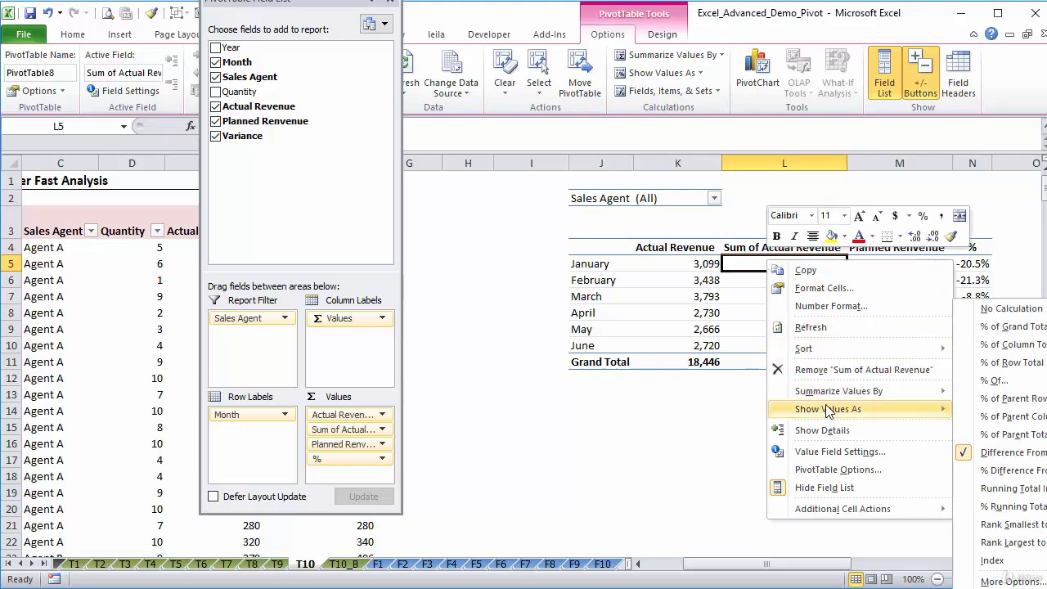
pyautogui.click(1010, 452)
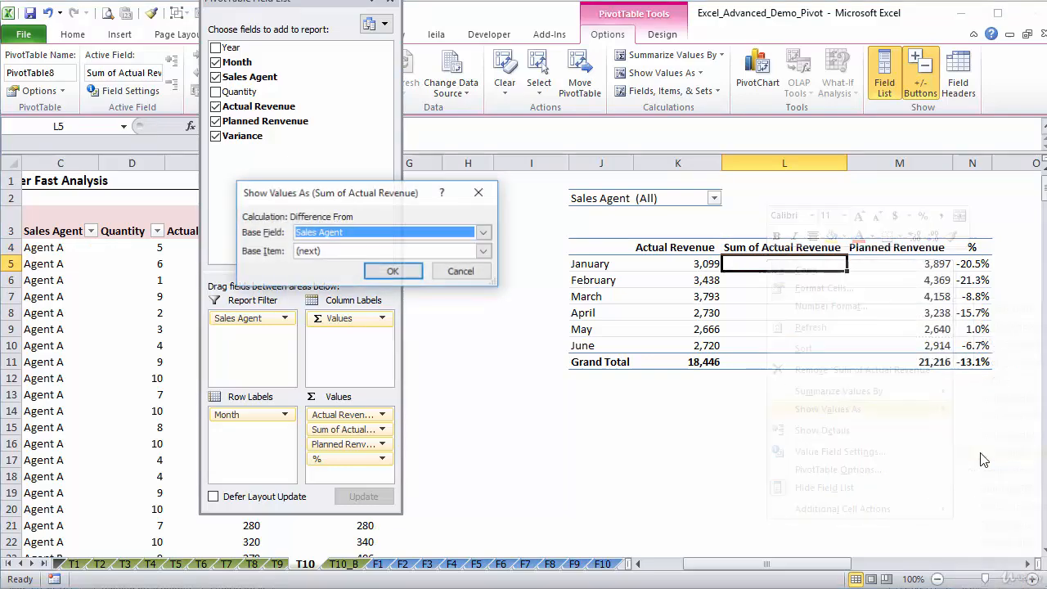
pyautogui.click(483, 233)
pyautogui.click(427, 248)
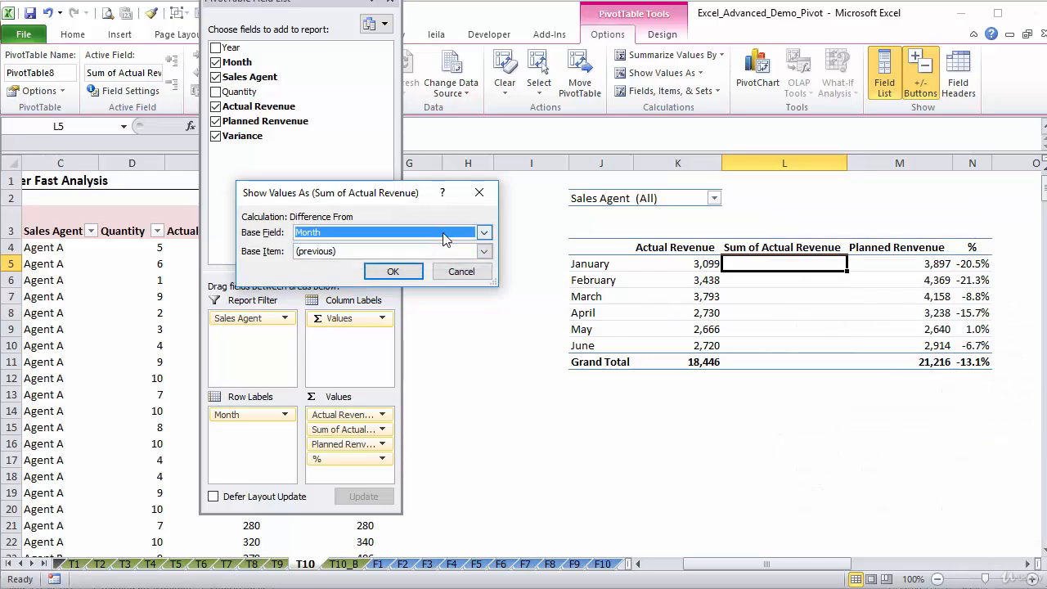
pyautogui.click(408, 271)
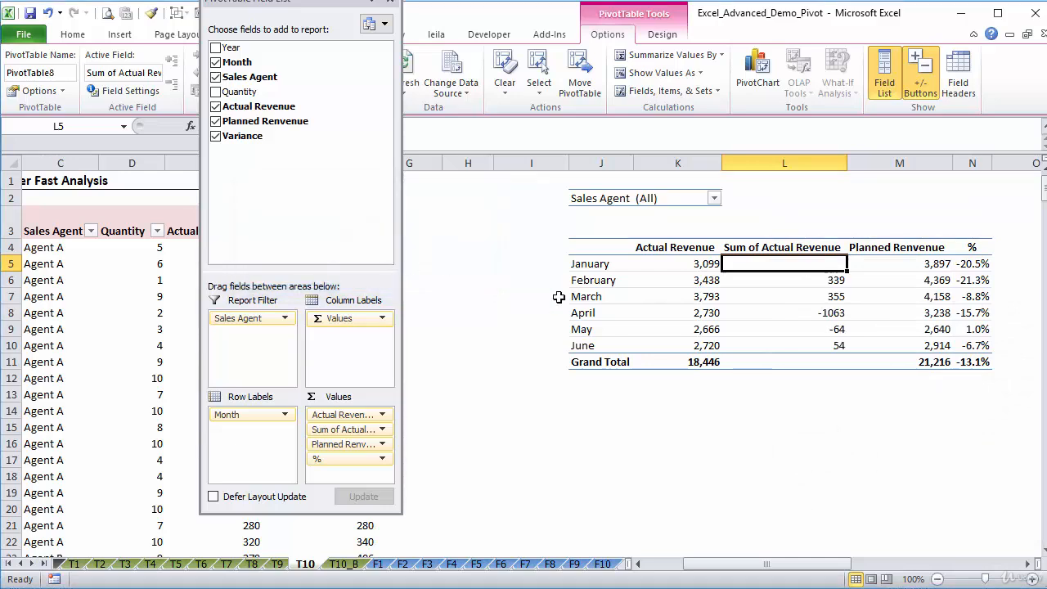
# Show the Sum of Actual Revenue values as % Difference From, with Month as base field and (previous) as base item.
pyautogui.click(823, 279)
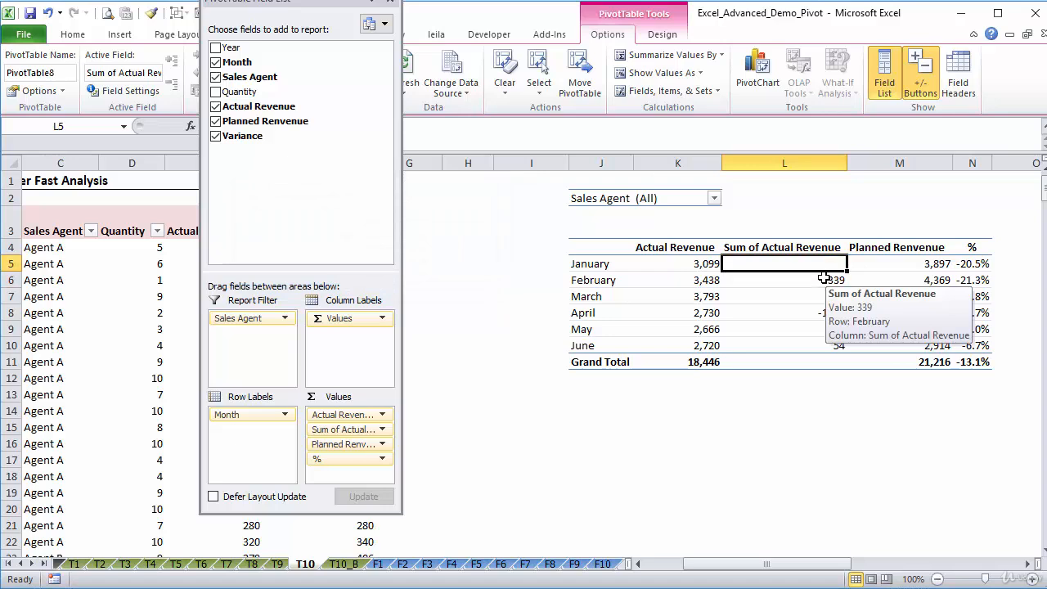
pyautogui.rightClick(823, 279)
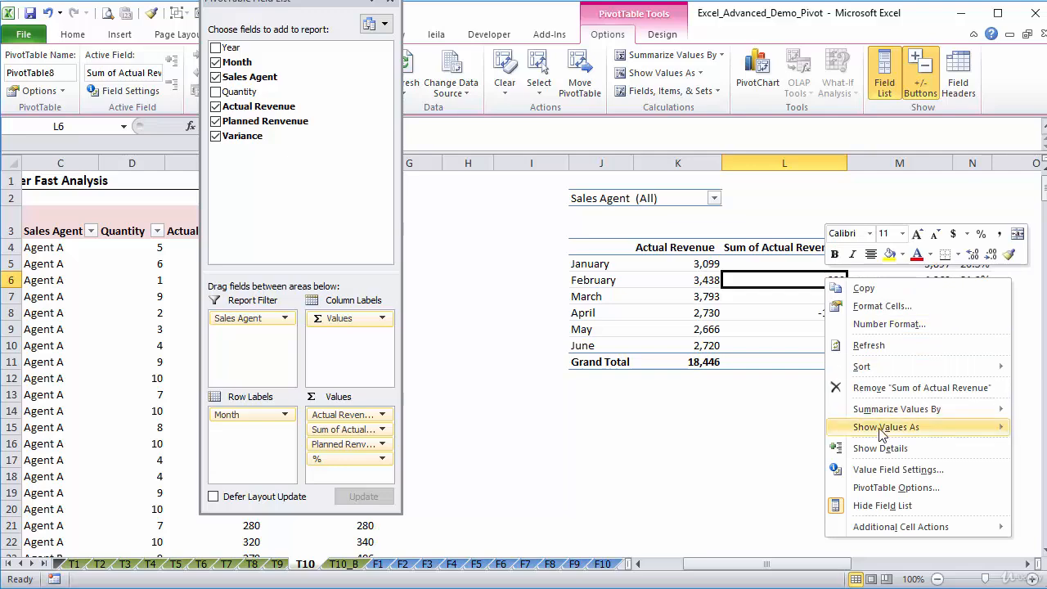
pyautogui.moveTo(871, 428)
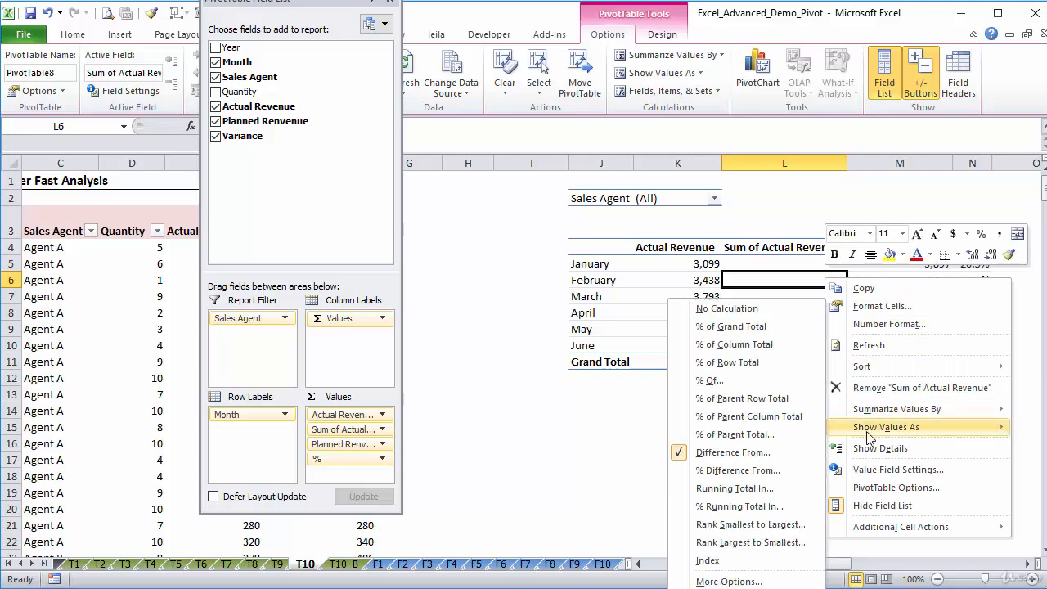
pyautogui.click(769, 471)
pyautogui.click(484, 251)
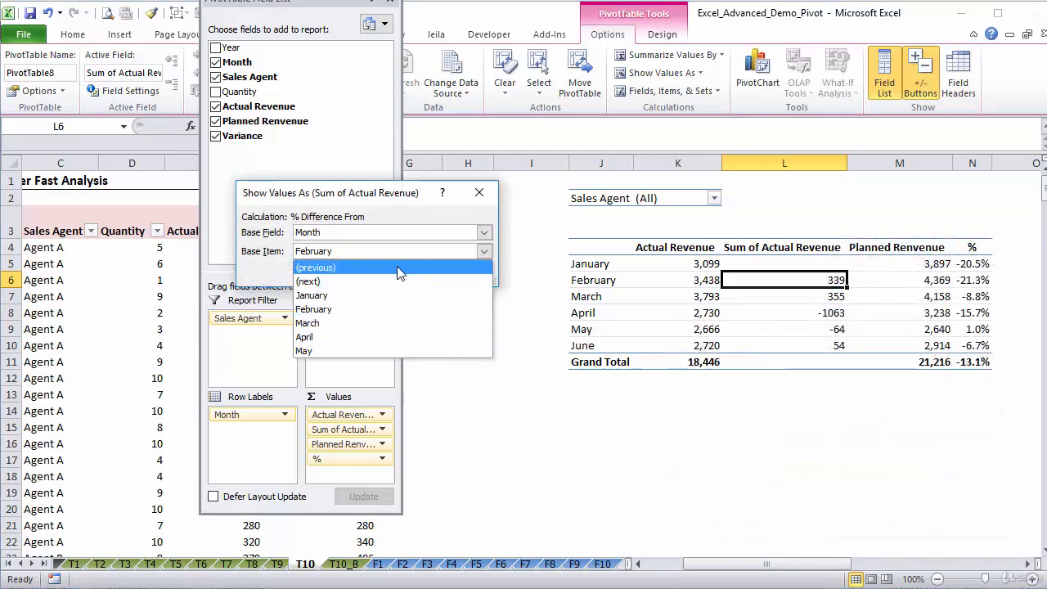
pyautogui.click(396, 202)
pyautogui.click(391, 272)
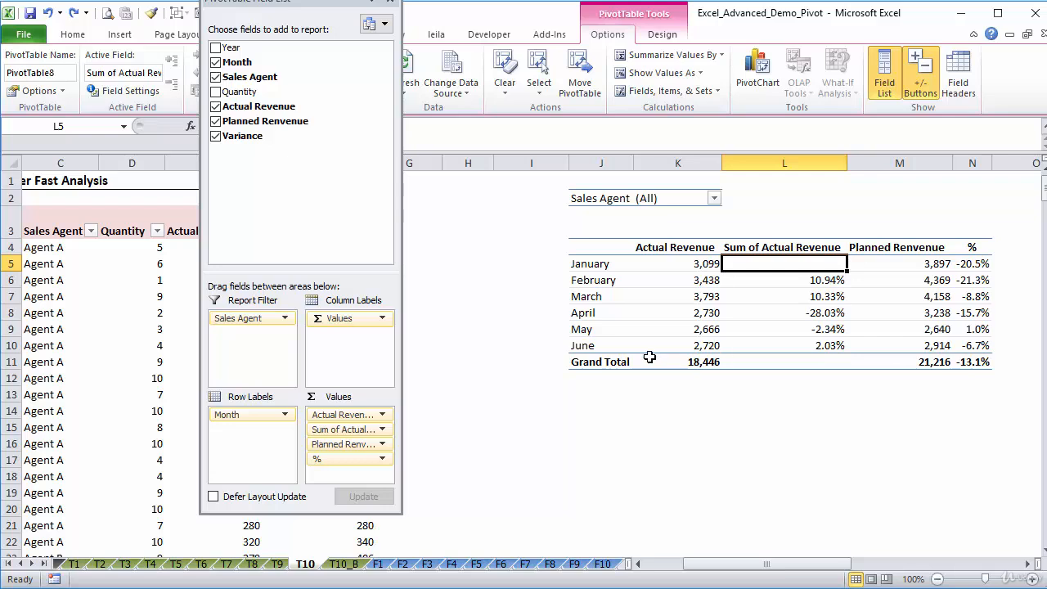
# Remove Variance, Planned Renvenue and the second Actual Revenue field from the pivot table's values.
pyautogui.click(350, 459)
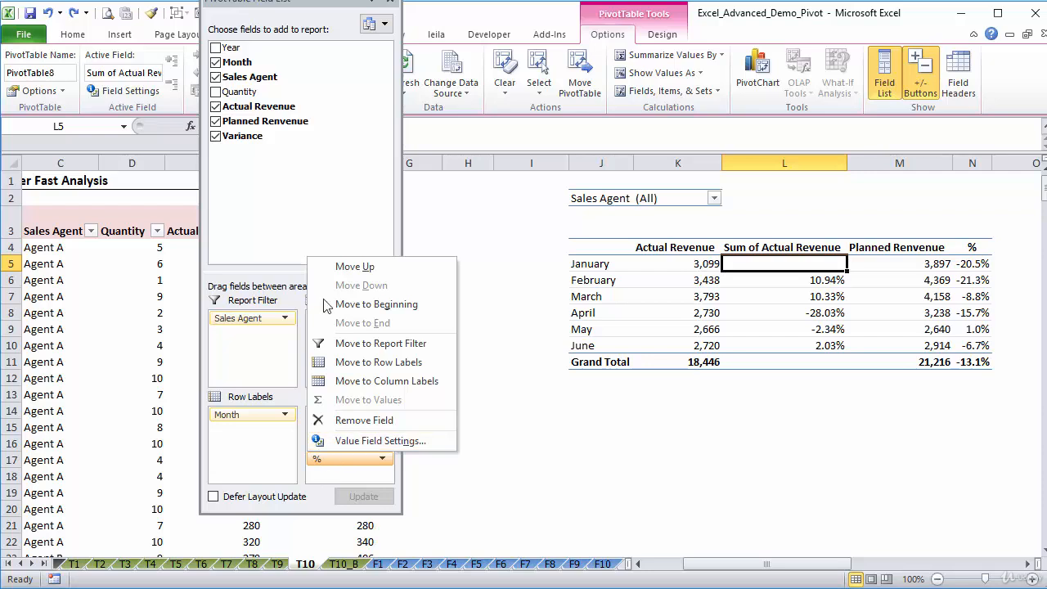
pyautogui.click(216, 136)
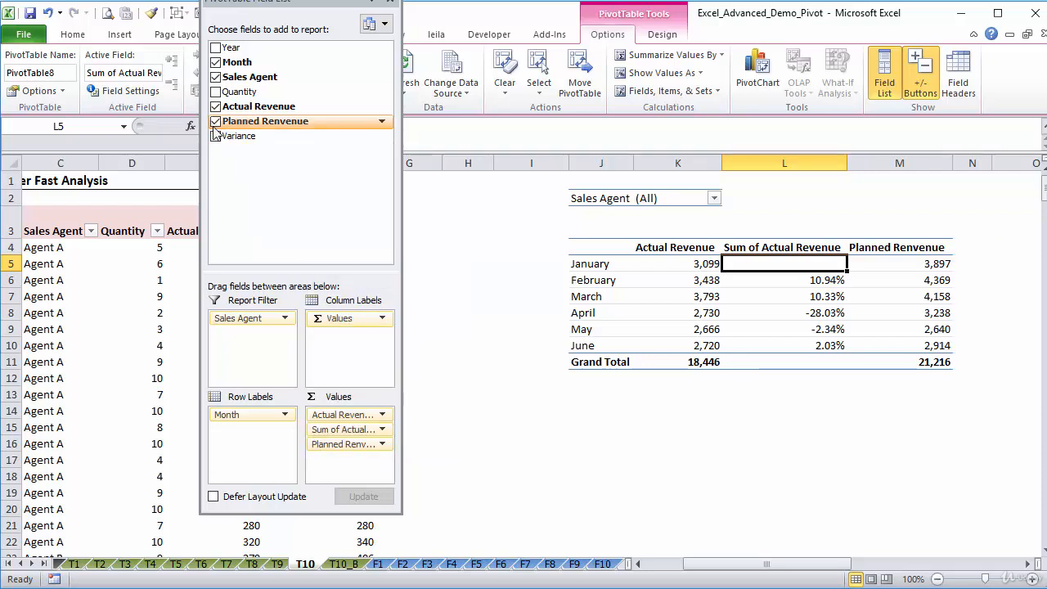
pyautogui.click(216, 121)
pyautogui.moveTo(350, 440); pyautogui.dragTo(305, 255)
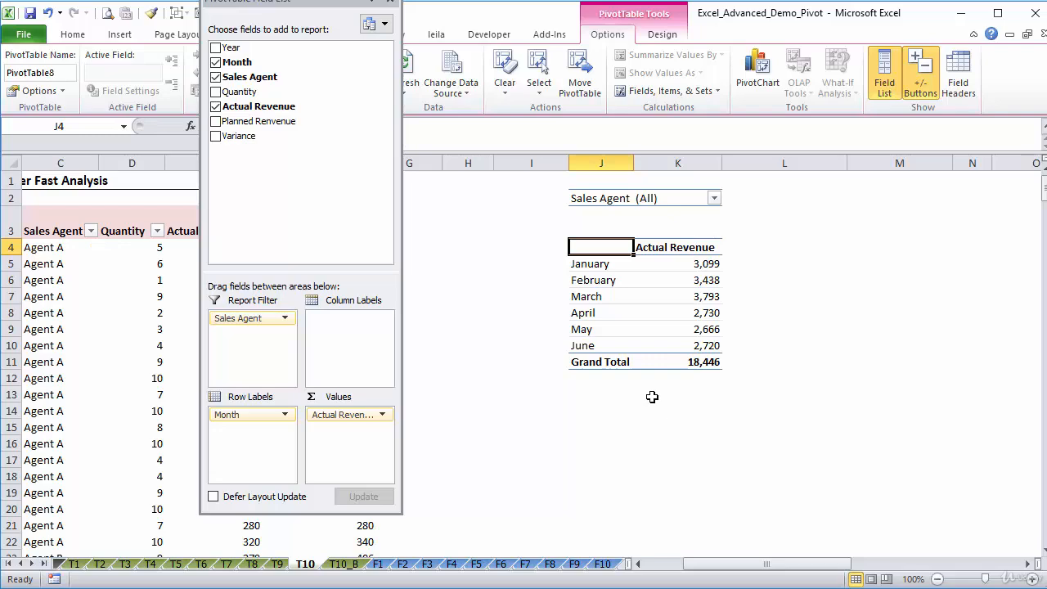
# Remove the Grand Total row from the monthly pivot table.
pyautogui.click(612, 366)
pyautogui.rightClick(615, 371)
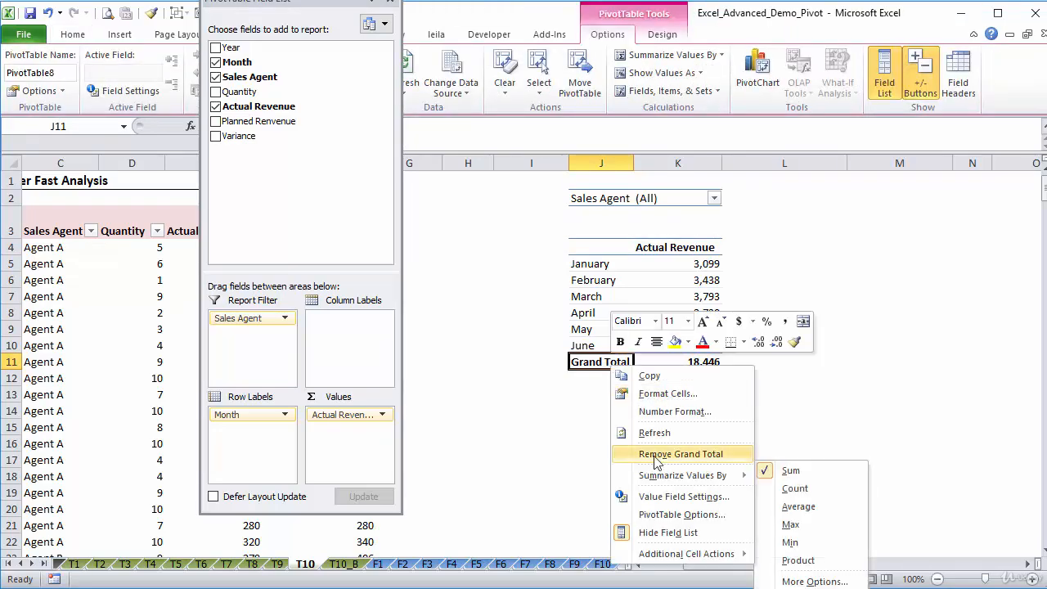
pyautogui.click(681, 454)
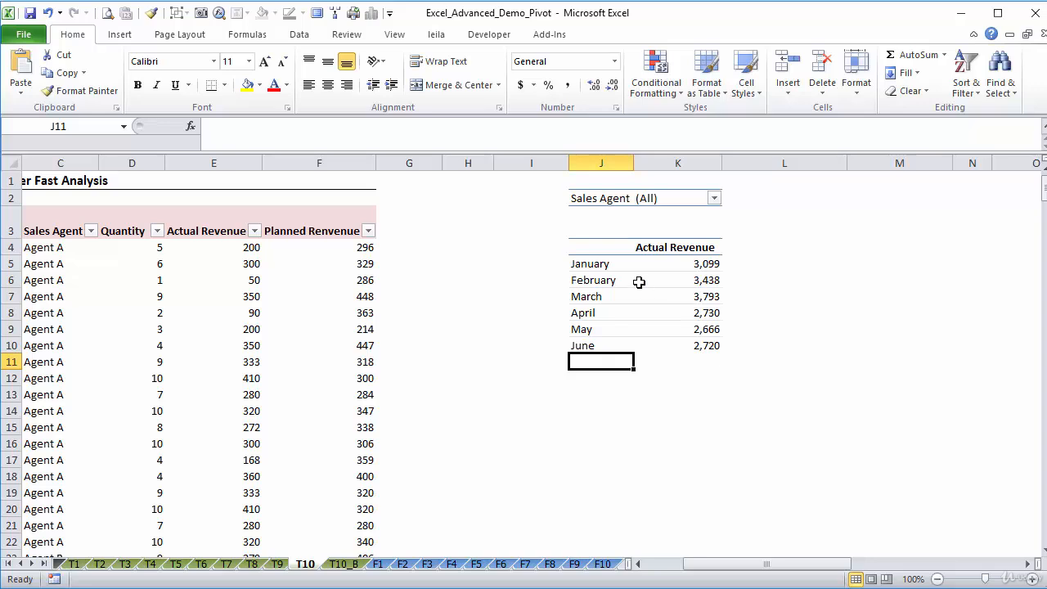
# Try to insert an XY (Scatter) PivotChart from the monthly pivot table.
pyautogui.click(618, 267)
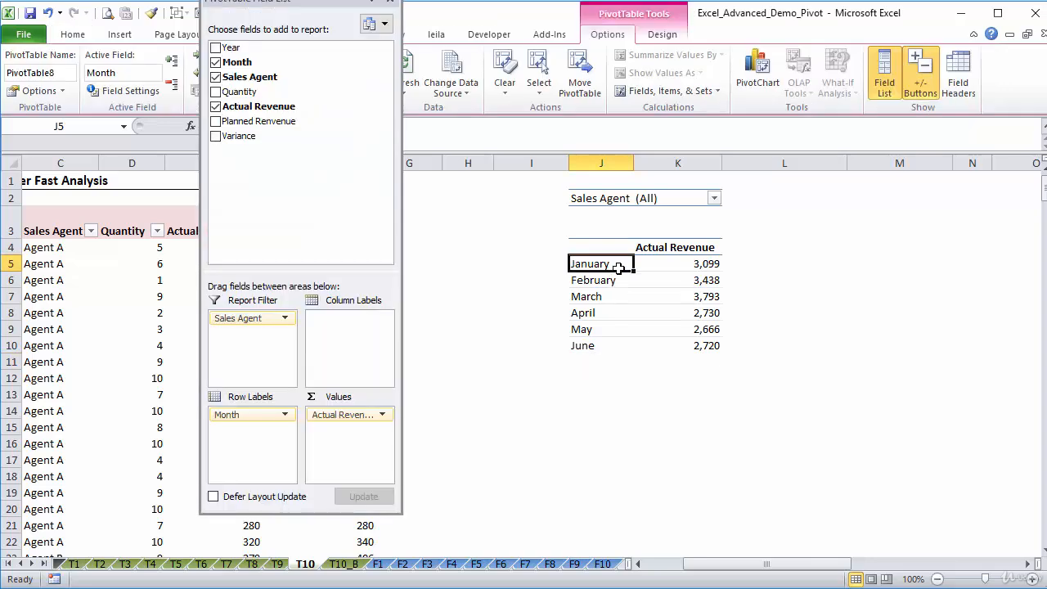
pyautogui.click(758, 85)
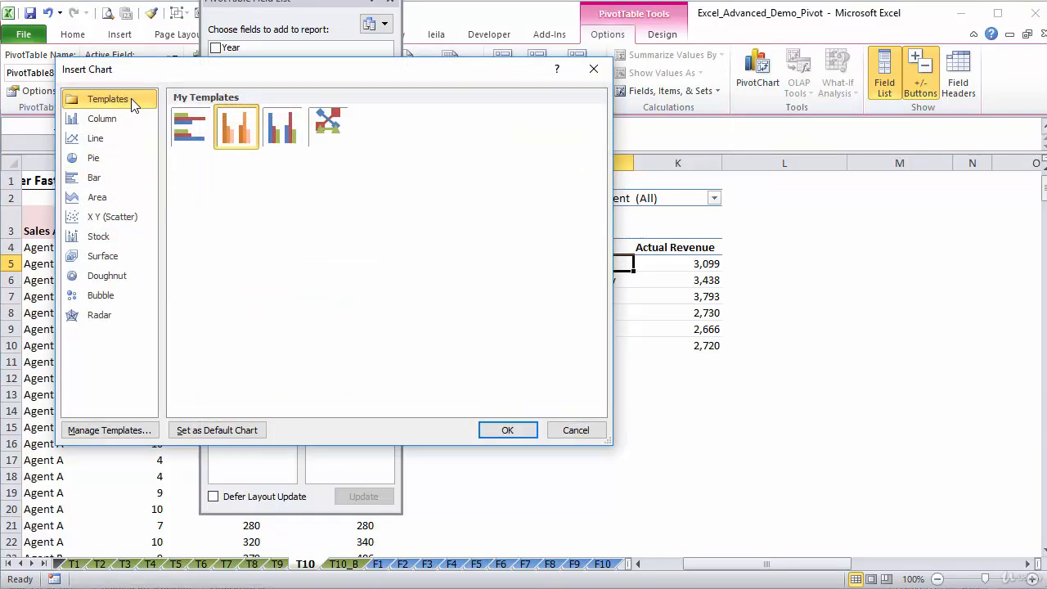
pyautogui.click(103, 120)
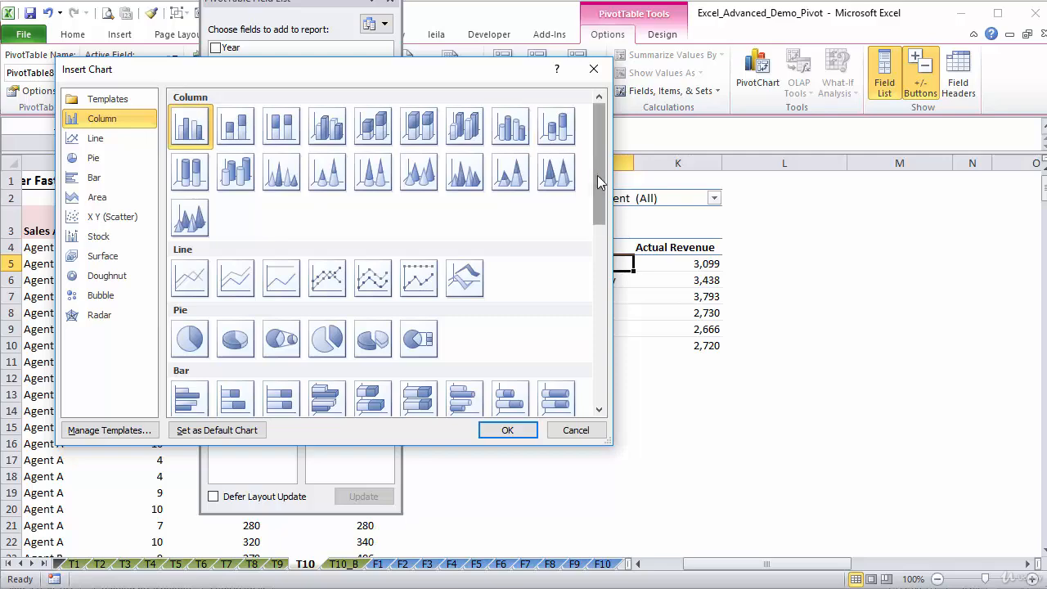
pyautogui.moveTo(598, 175); pyautogui.dragTo(603, 288)
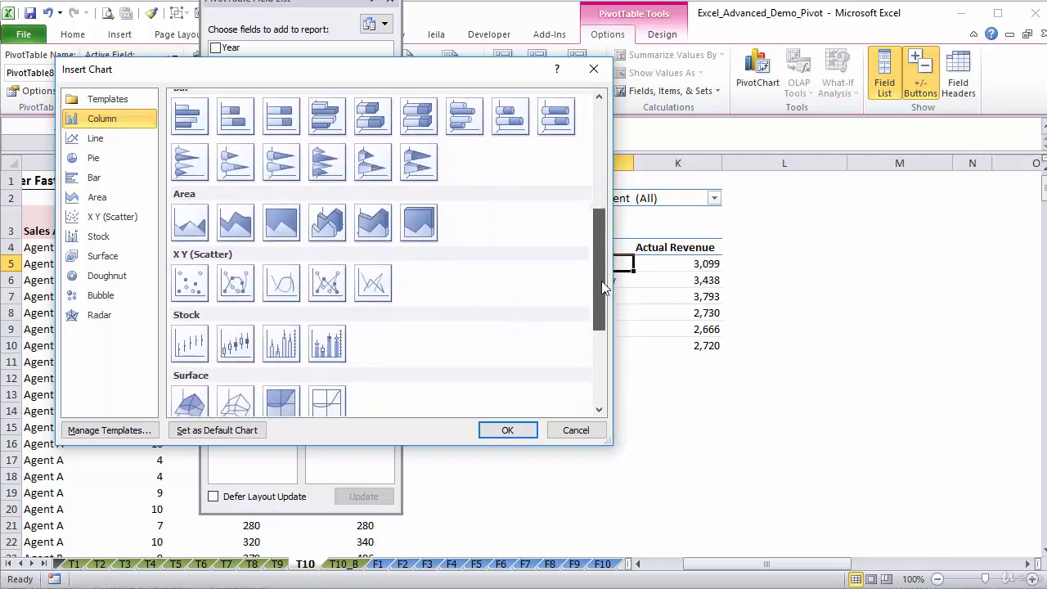
pyautogui.doubleClick(190, 296)
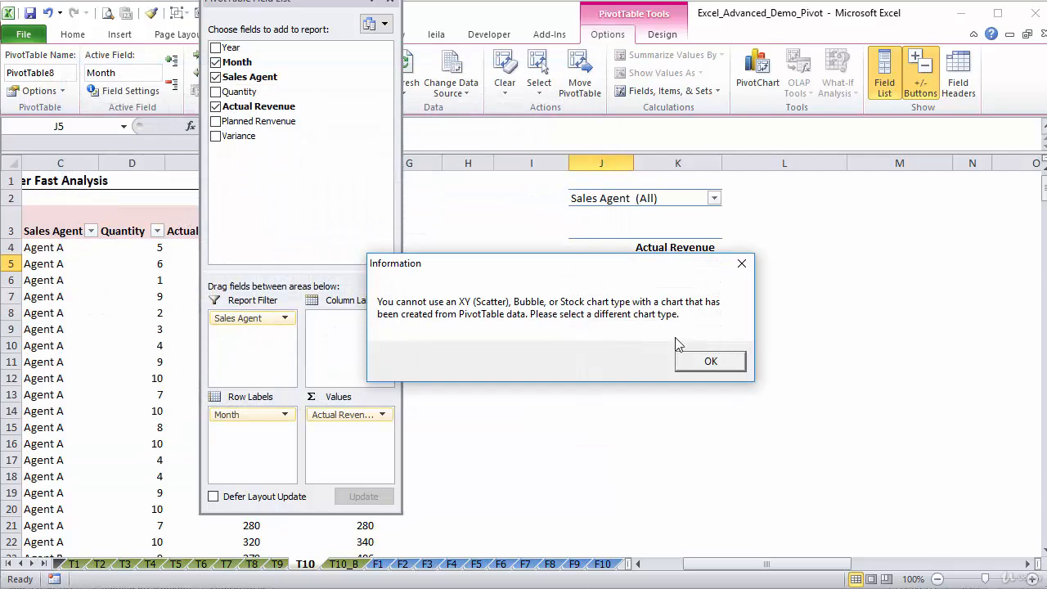
pyautogui.click(706, 361)
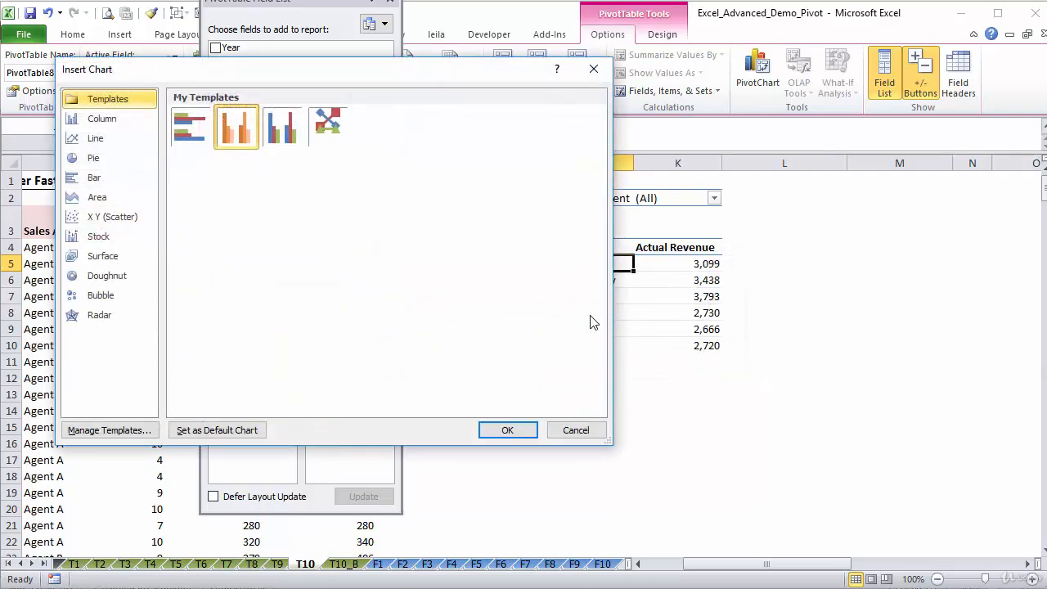
# Insert a clustered column PivotChart of monthly Actual Revenue and place it over the pivot table, just below the Sales Agent filter.
pyautogui.click(118, 121)
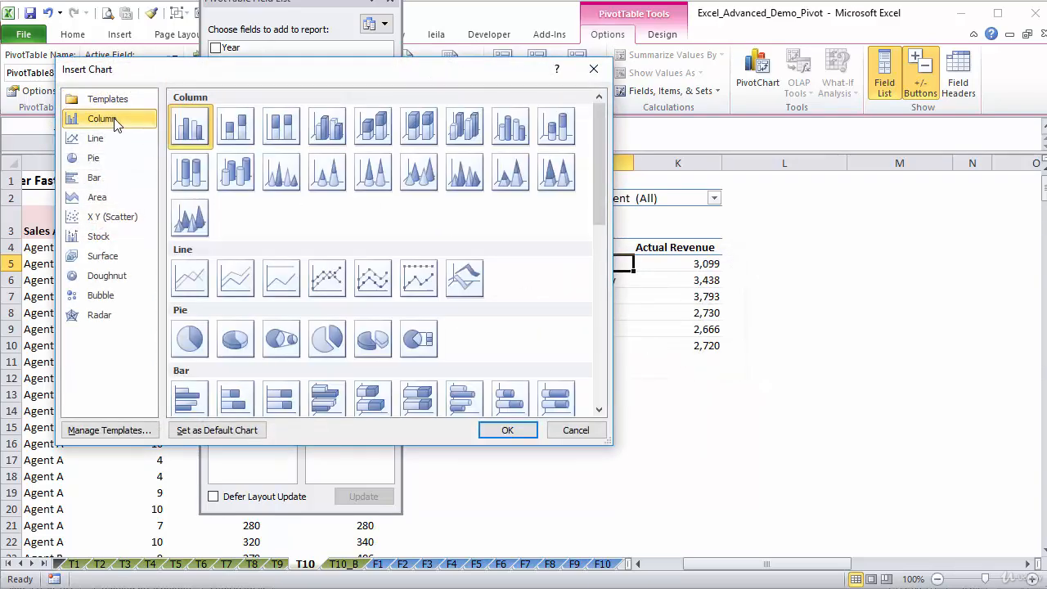
pyautogui.doubleClick(190, 131)
pyautogui.moveTo(537, 252); pyautogui.dragTo(665, 218)
pyautogui.moveTo(517, 219); pyautogui.dragTo(515, 415)
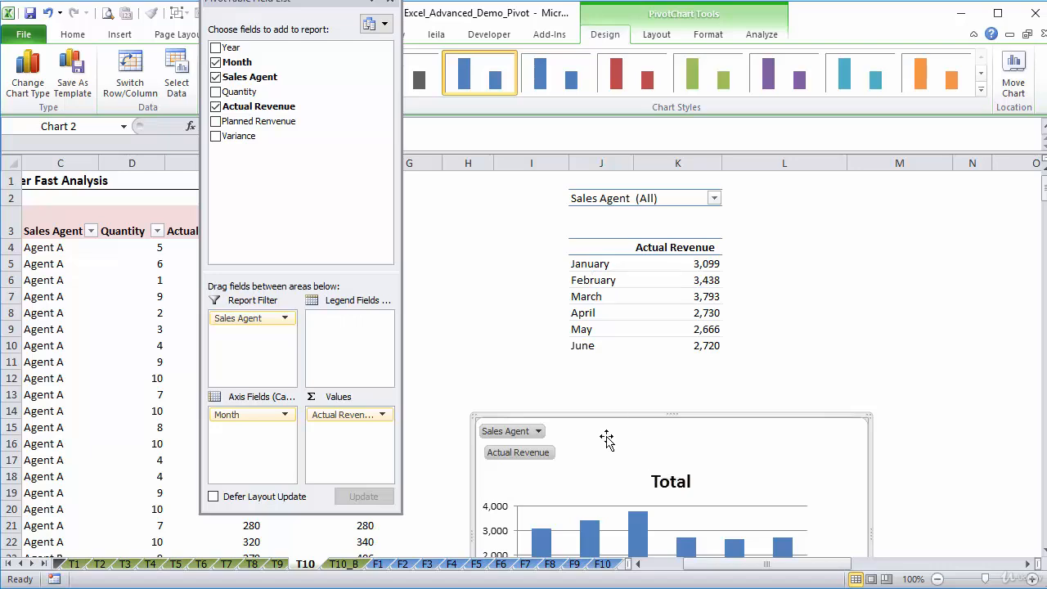
pyautogui.moveTo(603, 418); pyautogui.dragTo(592, 229)
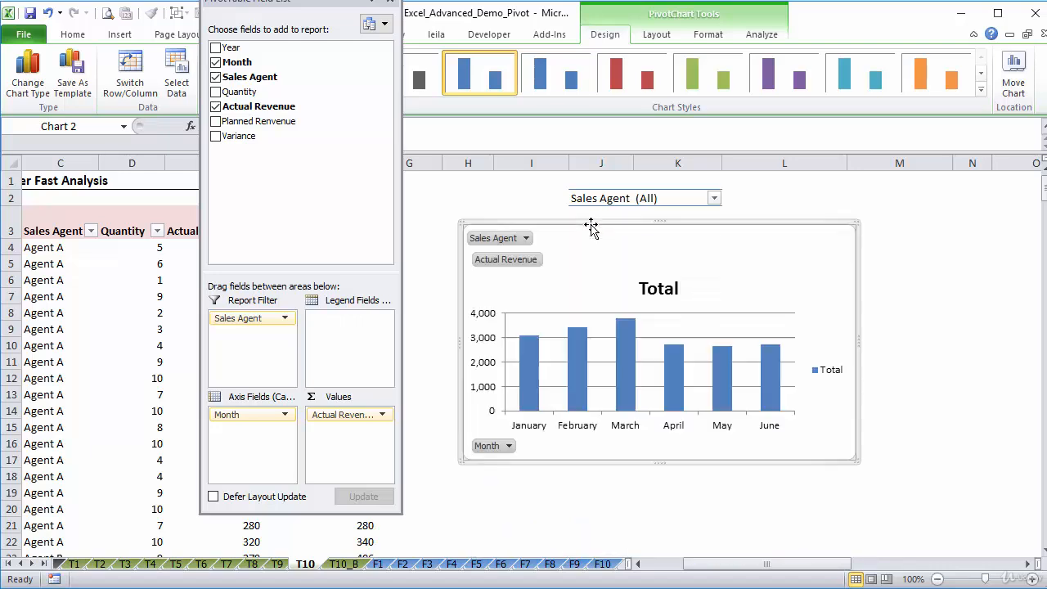
pyautogui.click(744, 338)
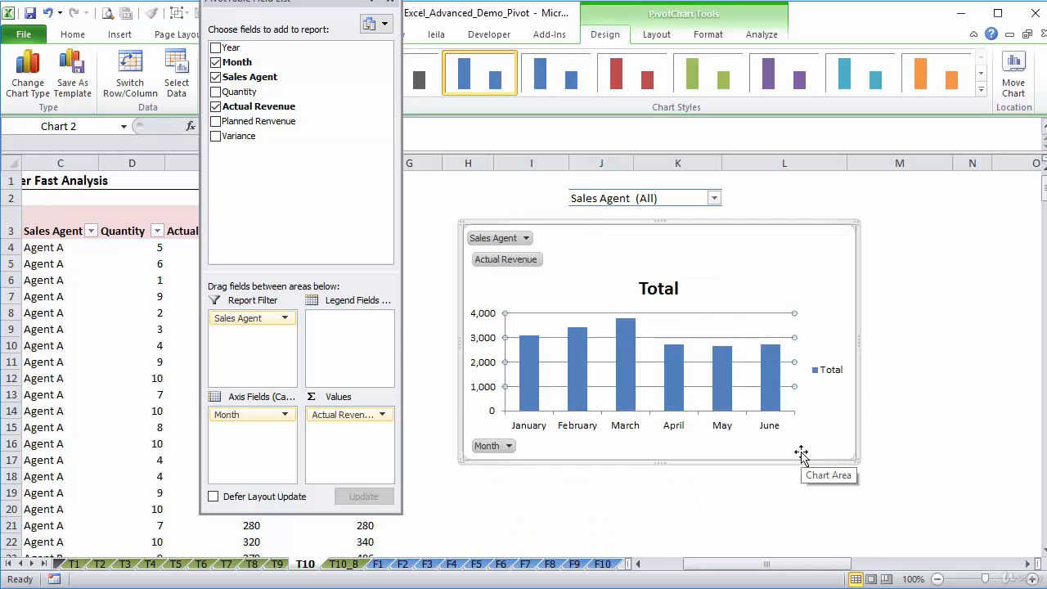
# Delete the PivotChart's horizontal gridlines and close the PivotTable Field List.
pyautogui.press('Delete')
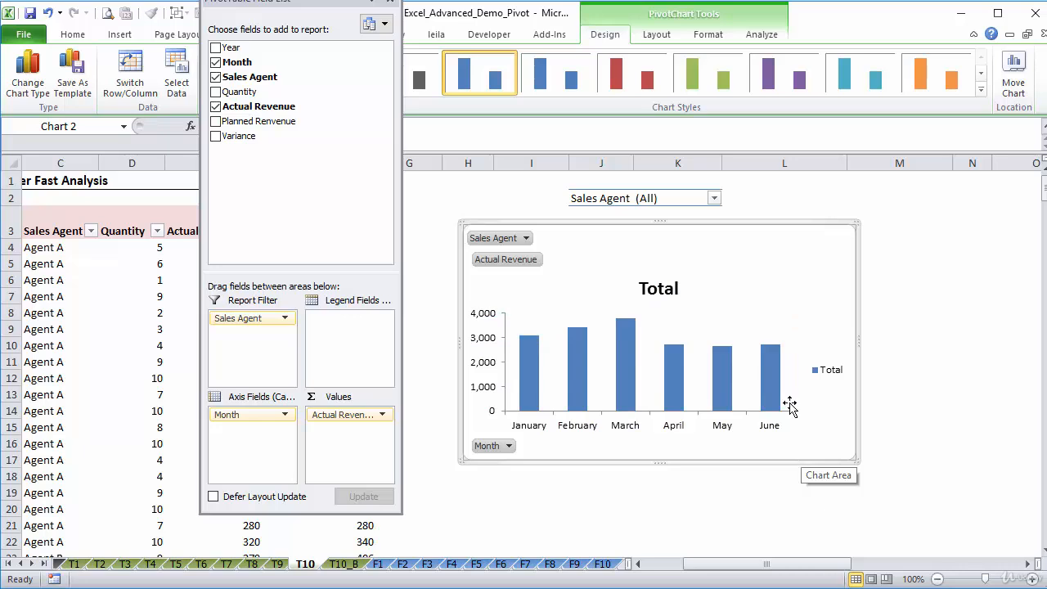
pyautogui.click(654, 39)
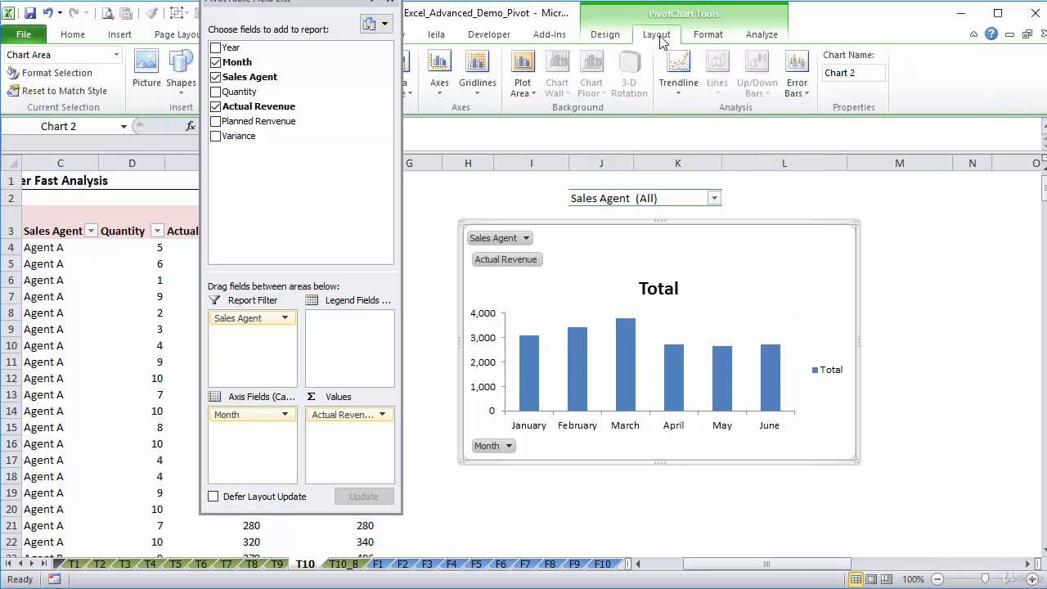
pyautogui.click(709, 41)
pyautogui.click(764, 37)
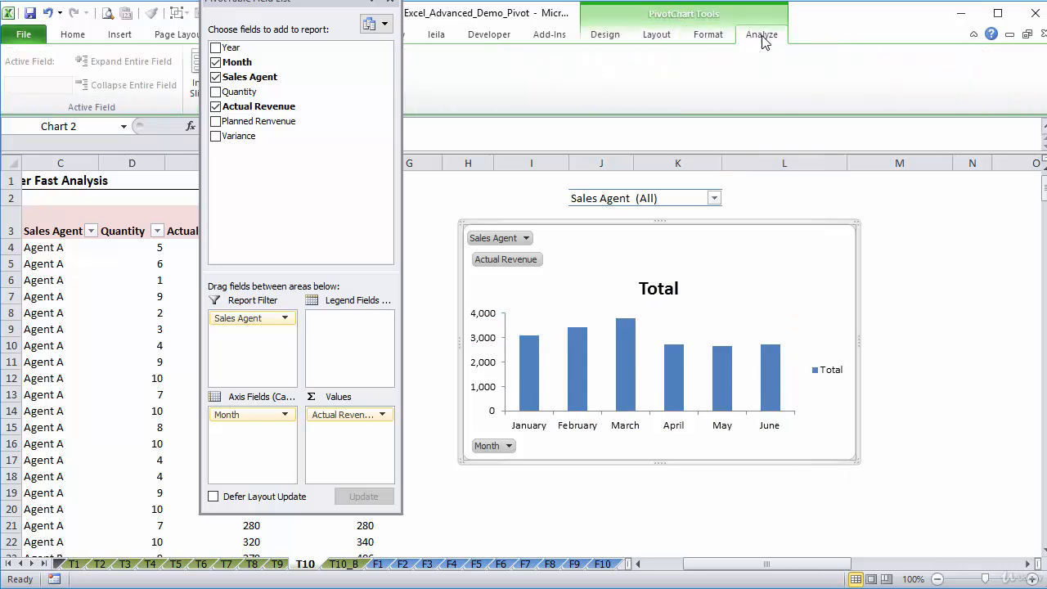
pyautogui.moveTo(270, 4); pyautogui.dragTo(289, 78)
pyautogui.click(406, 76)
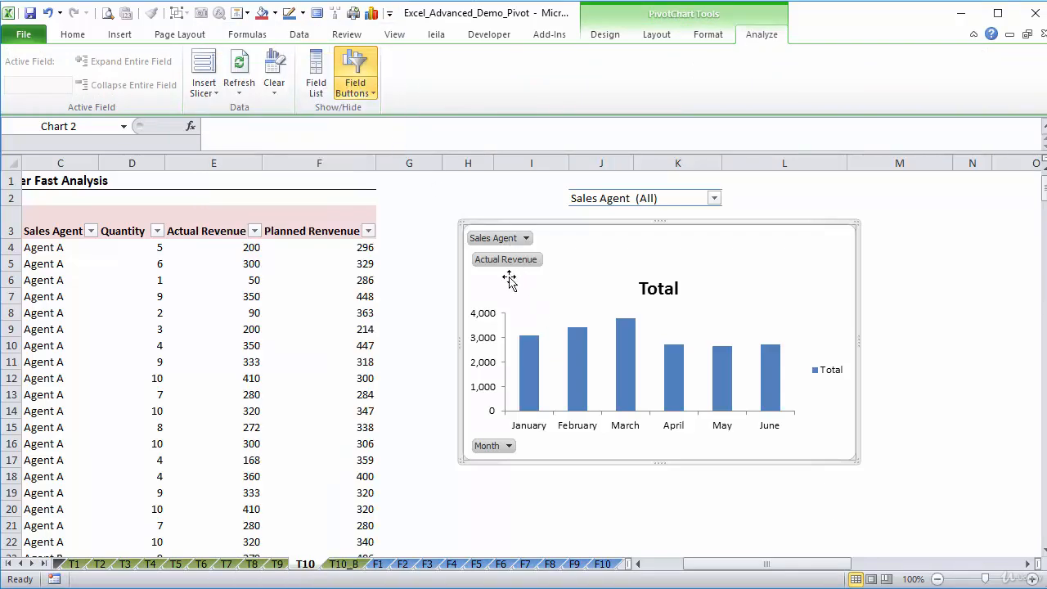
# Hide all field buttons on the PivotChart.
pyautogui.click(358, 90)
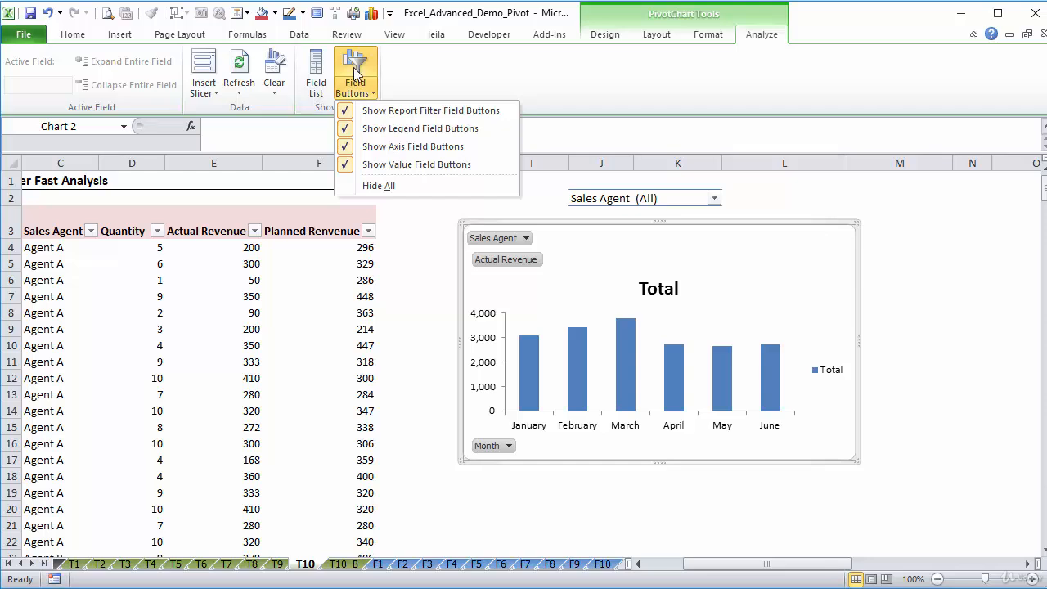
pyautogui.click(354, 71)
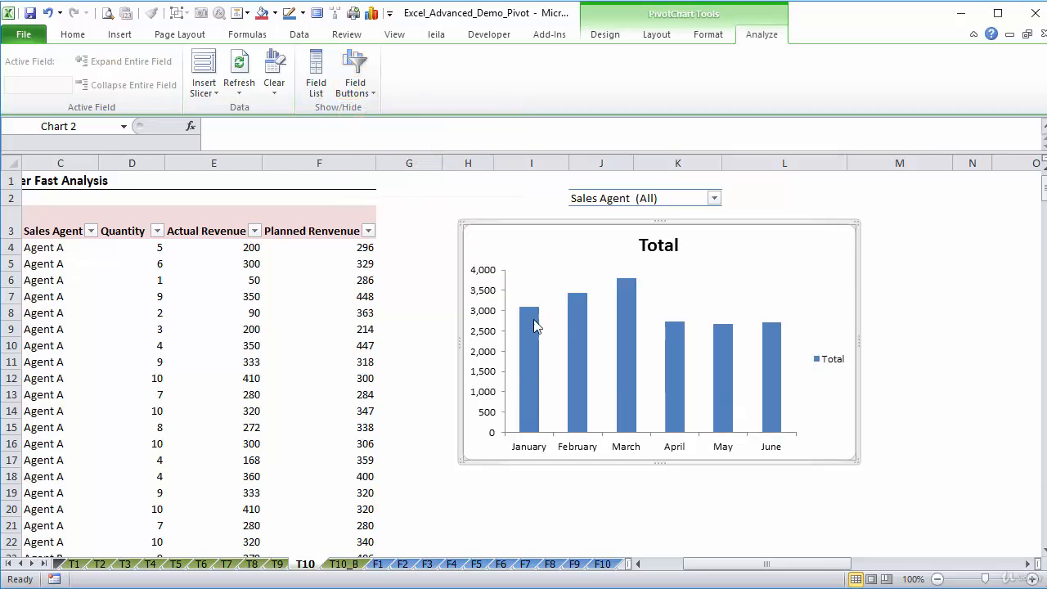
pyautogui.click(360, 95)
pyautogui.click(374, 187)
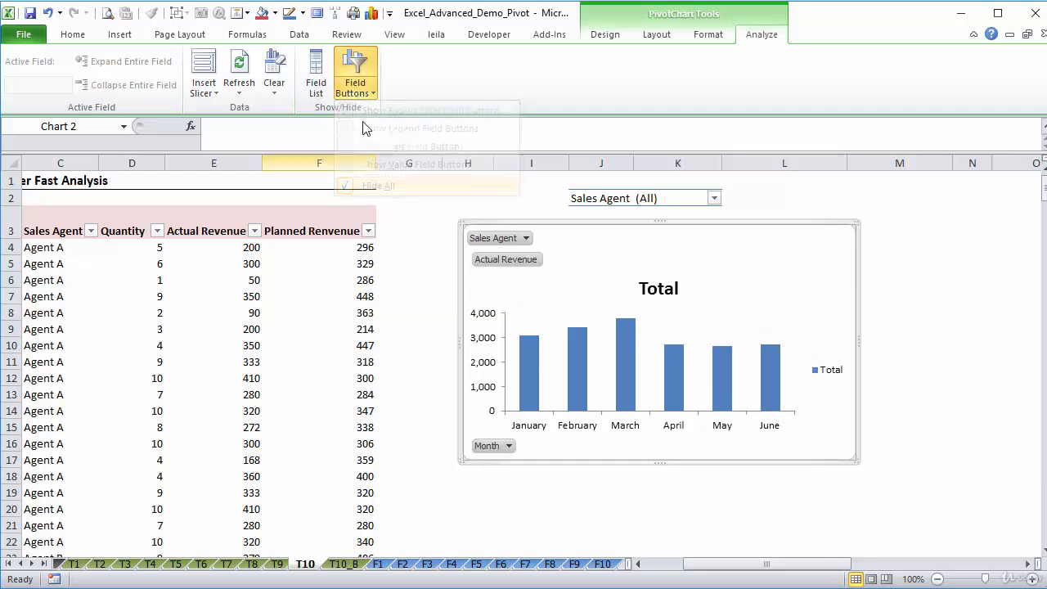
pyautogui.click(364, 93)
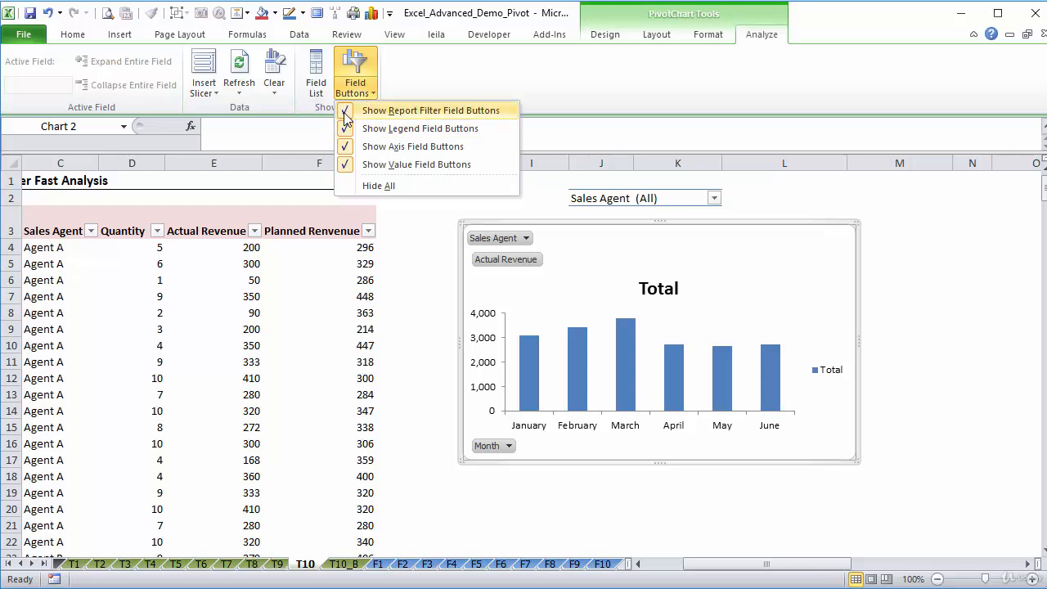
pyautogui.click(380, 187)
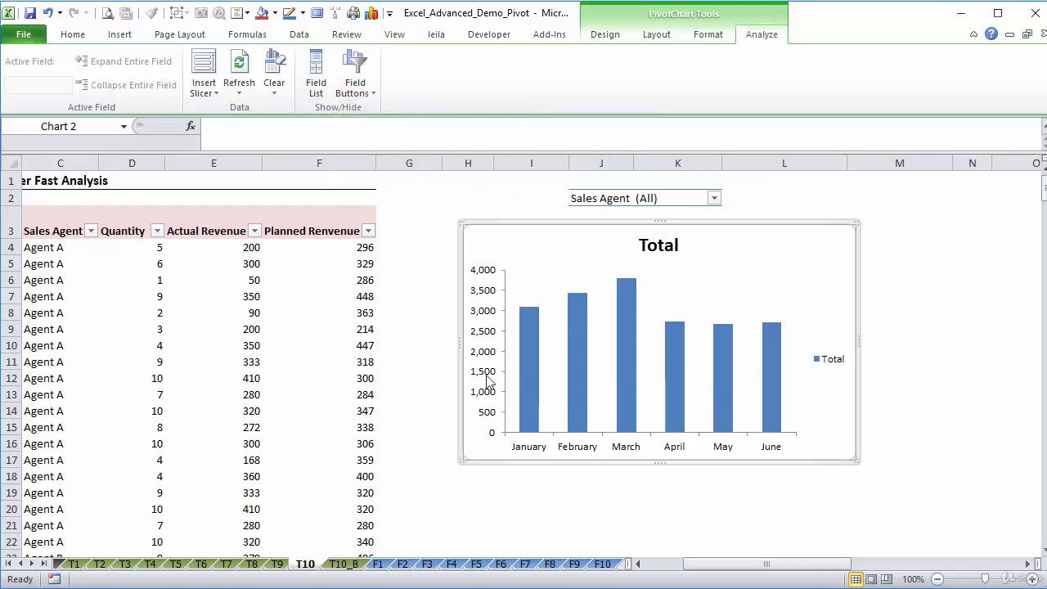
# Delete the PivotChart's legend and apply the dark grey chart style to its columns.
pyautogui.click(835, 363)
pyautogui.press('Delete')
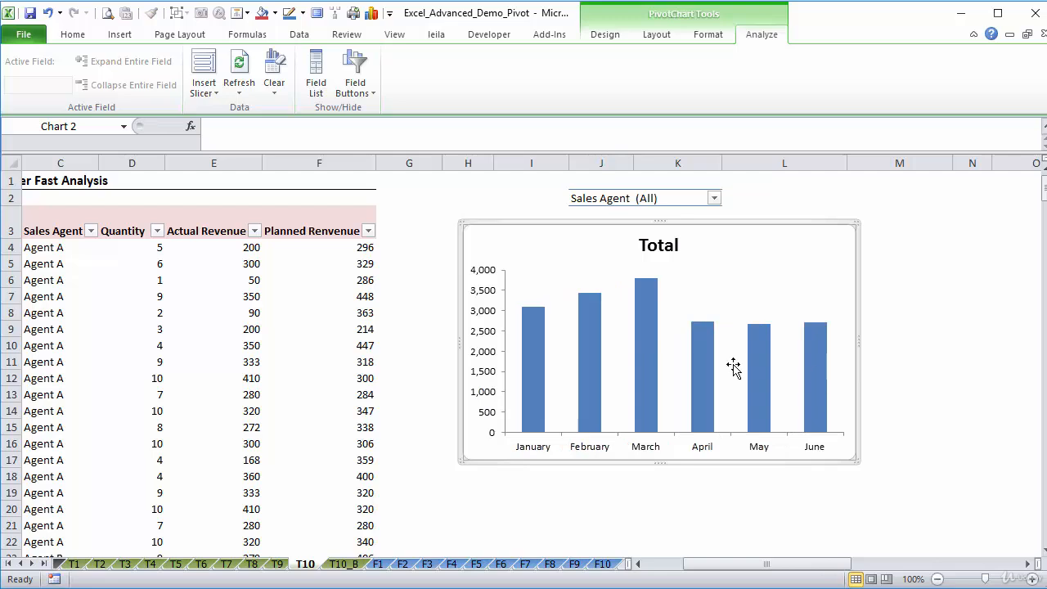
pyautogui.click(704, 351)
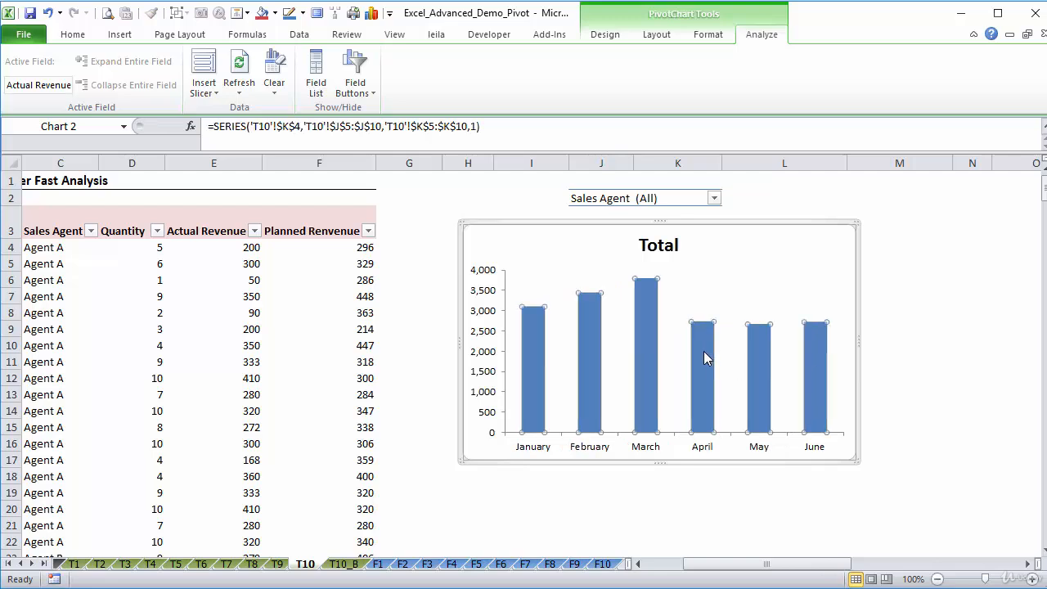
pyautogui.click(610, 34)
pyautogui.click(420, 77)
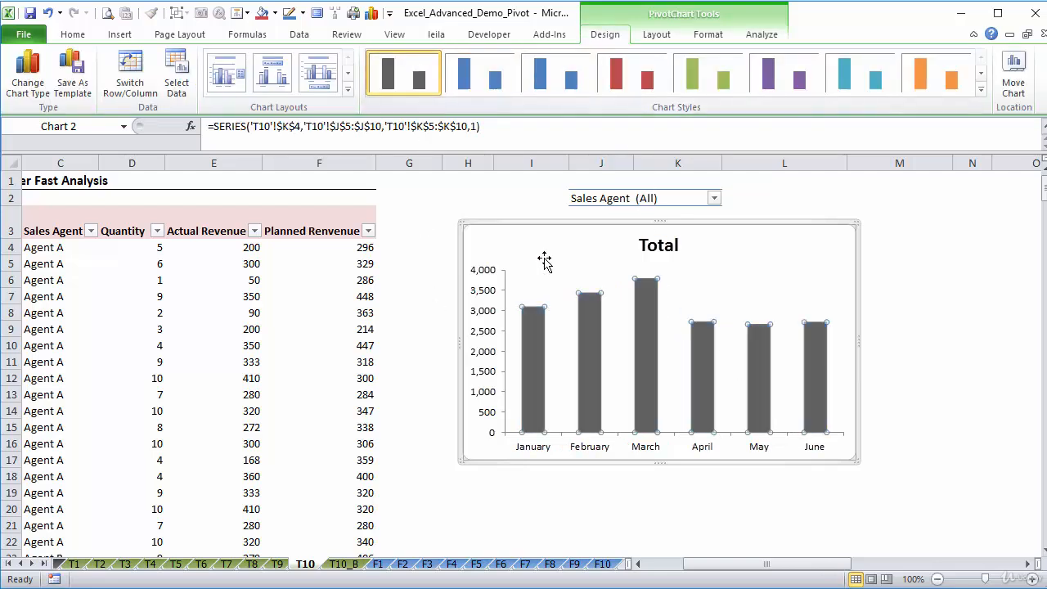
# Filter the pivot table's Sales Agent field to Agent A only.
pyautogui.click(714, 198)
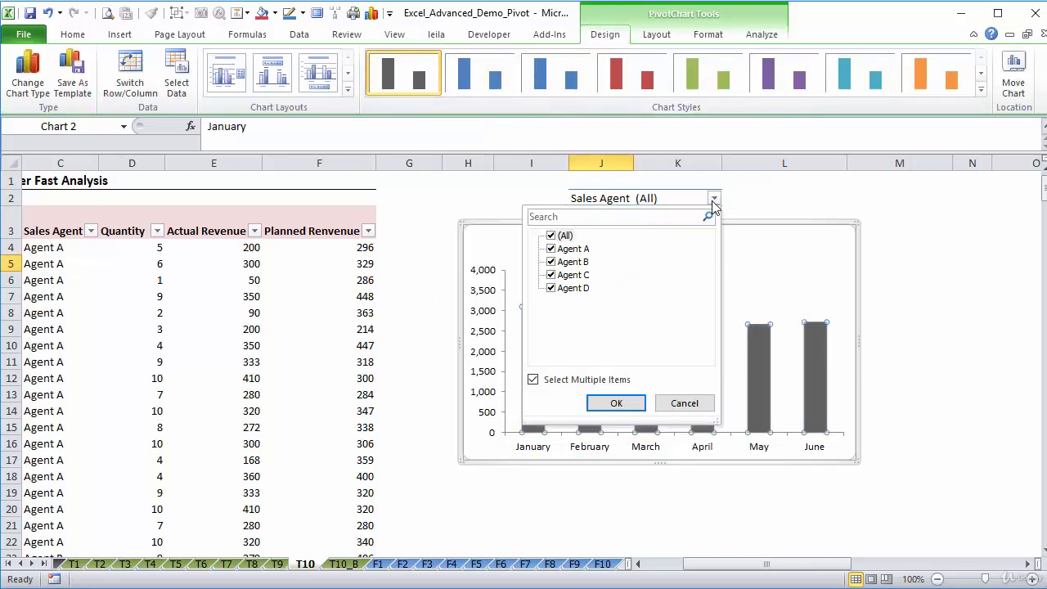
pyautogui.click(552, 236)
pyautogui.click(553, 249)
pyautogui.click(608, 404)
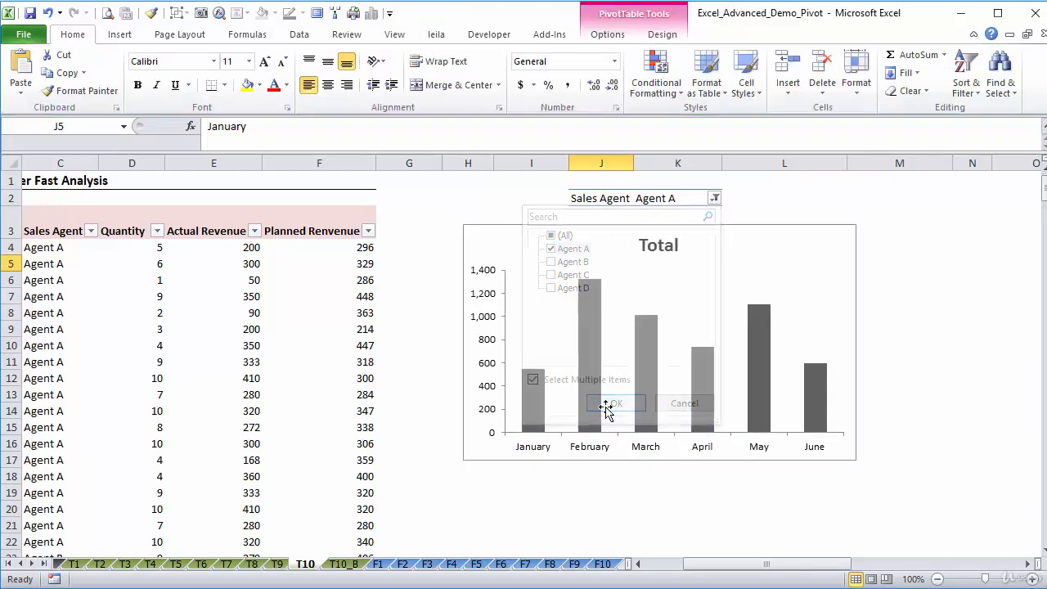
# Turn off multiple item selection in the Sales Agent filter and filter by Agent B.
pyautogui.click(714, 199)
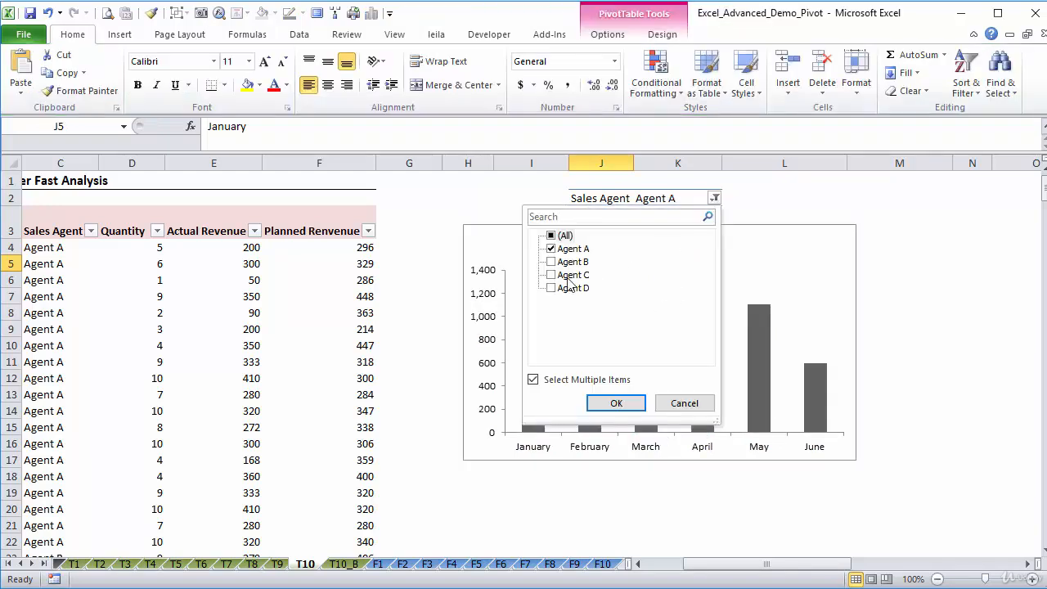
pyautogui.click(534, 380)
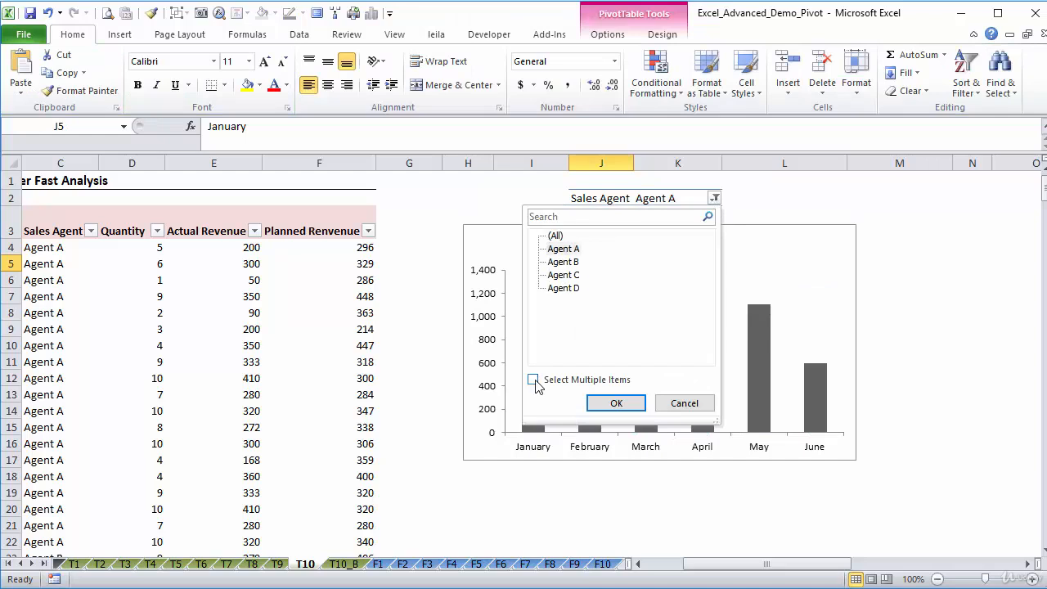
pyautogui.click(563, 262)
pyautogui.click(620, 400)
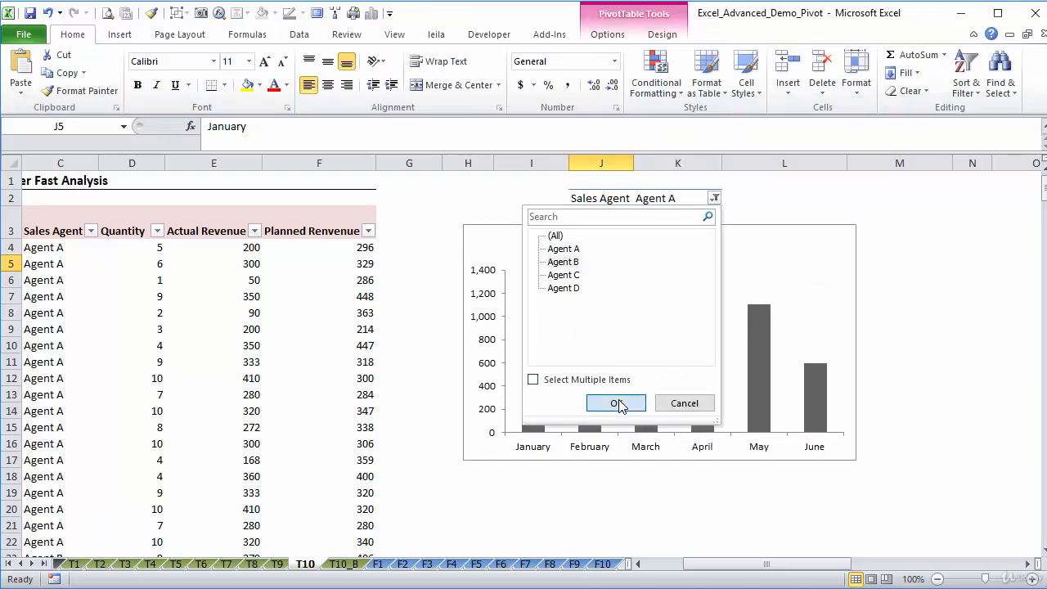
# Switch the Sales Agent filter to Agent D.
pyautogui.click(714, 199)
pyautogui.click(565, 289)
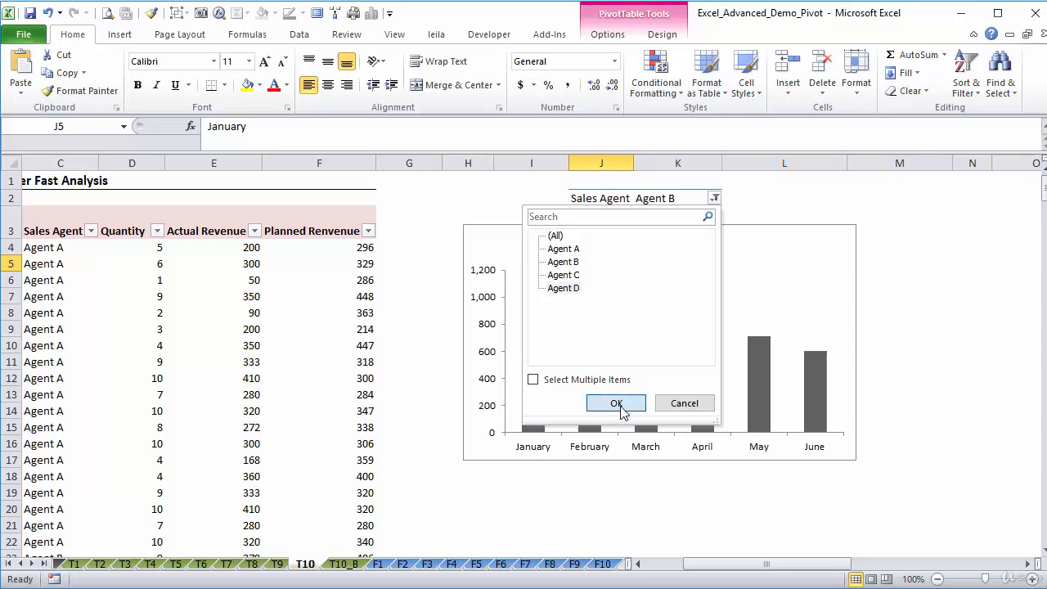
pyautogui.click(616, 401)
# Link the chart title to the selected sales agent in cell K2 with ='T10'!$K$2.
pyautogui.click(669, 254)
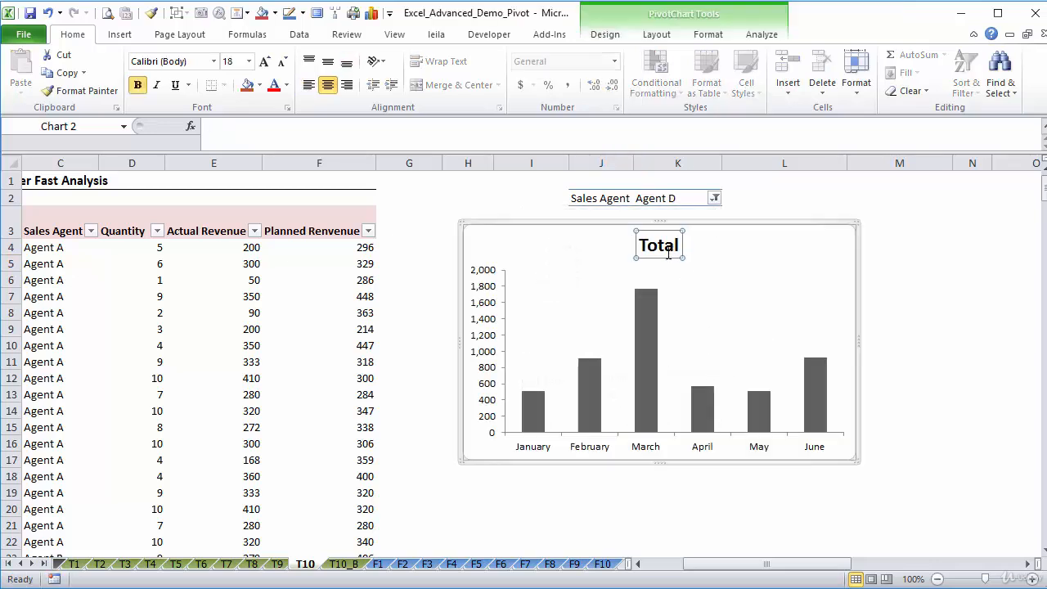
pyautogui.click(286, 142)
pyautogui.write('=')
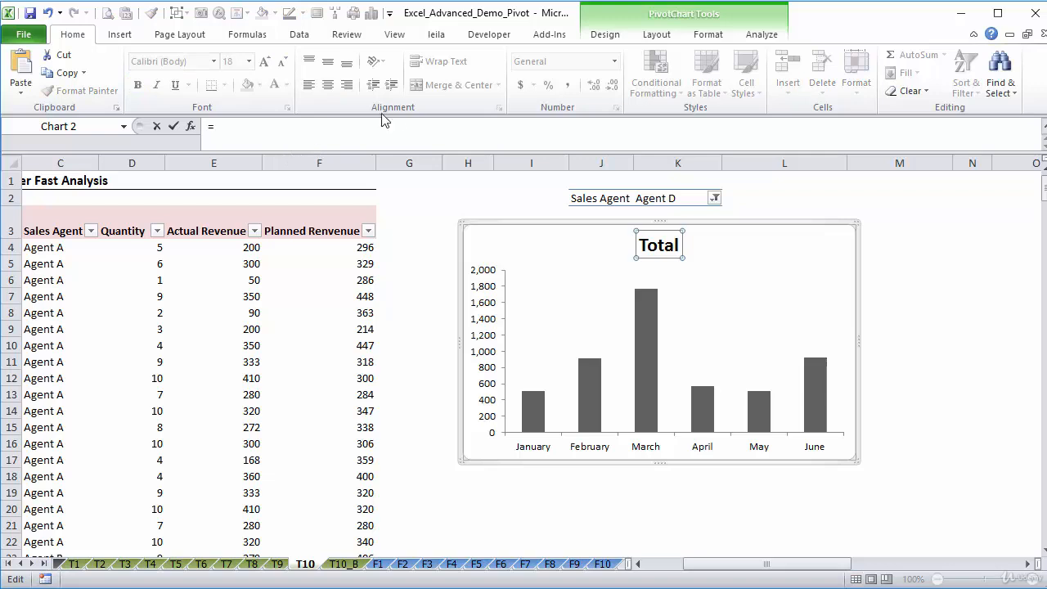
pyautogui.click(654, 200)
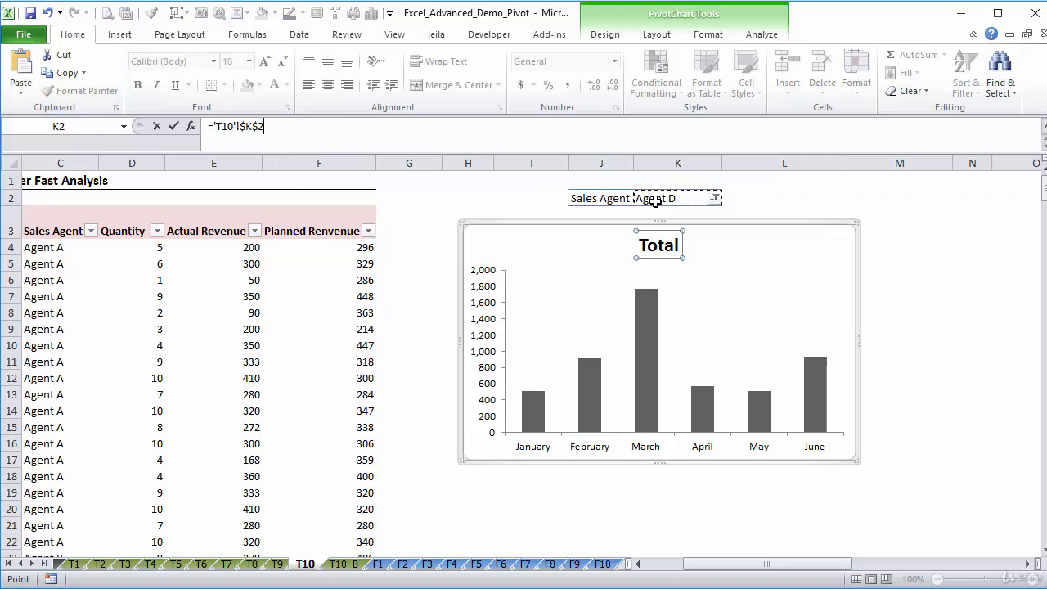
pyautogui.press('Return')
pyautogui.click(499, 197)
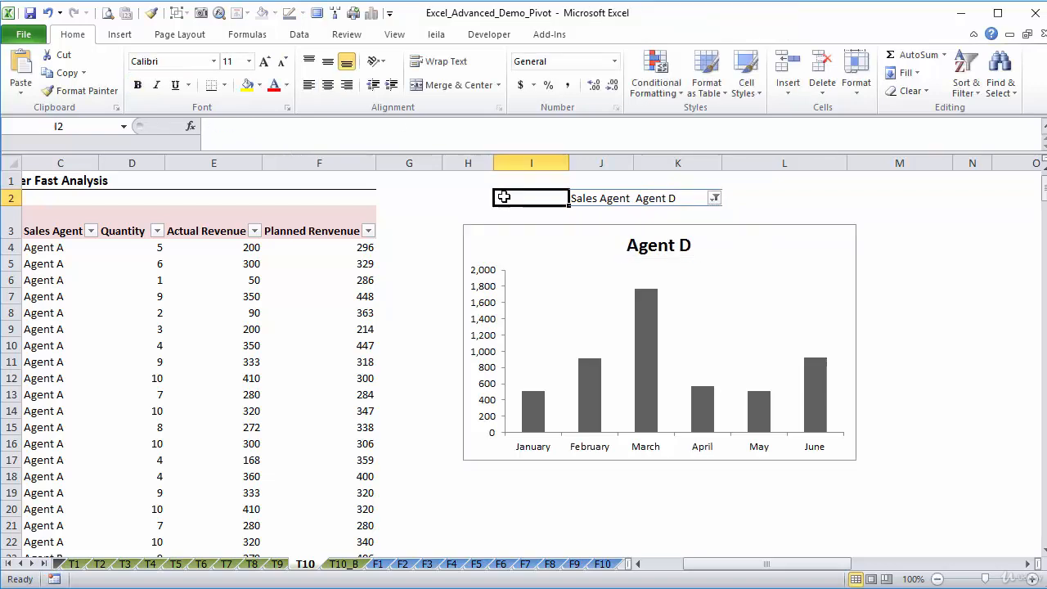
# Change the Sales Agent filter to Agent B to test the linked chart title.
pyautogui.click(715, 198)
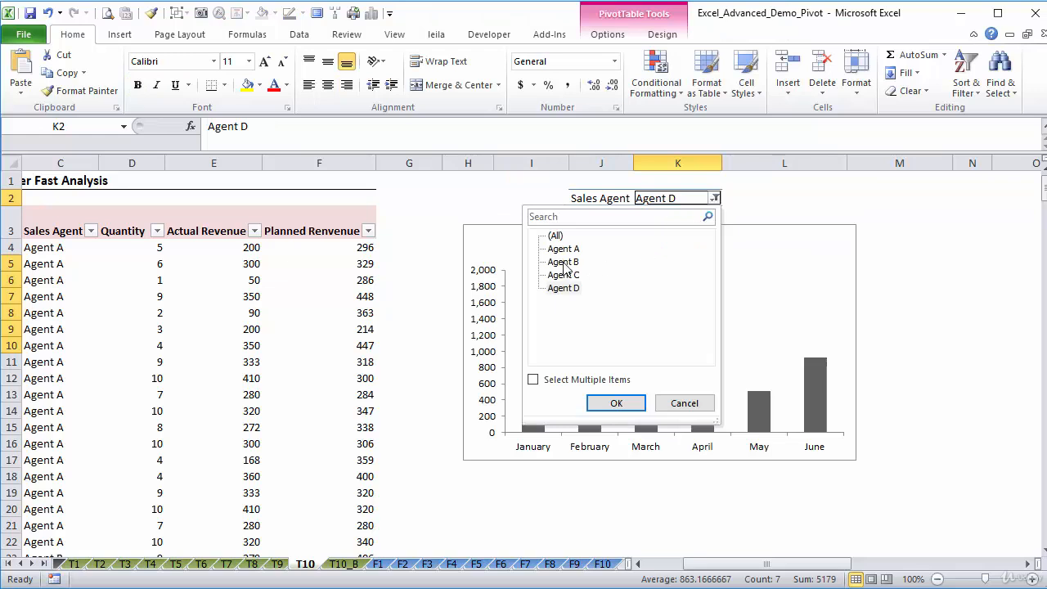
pyautogui.click(563, 264)
pyautogui.click(621, 403)
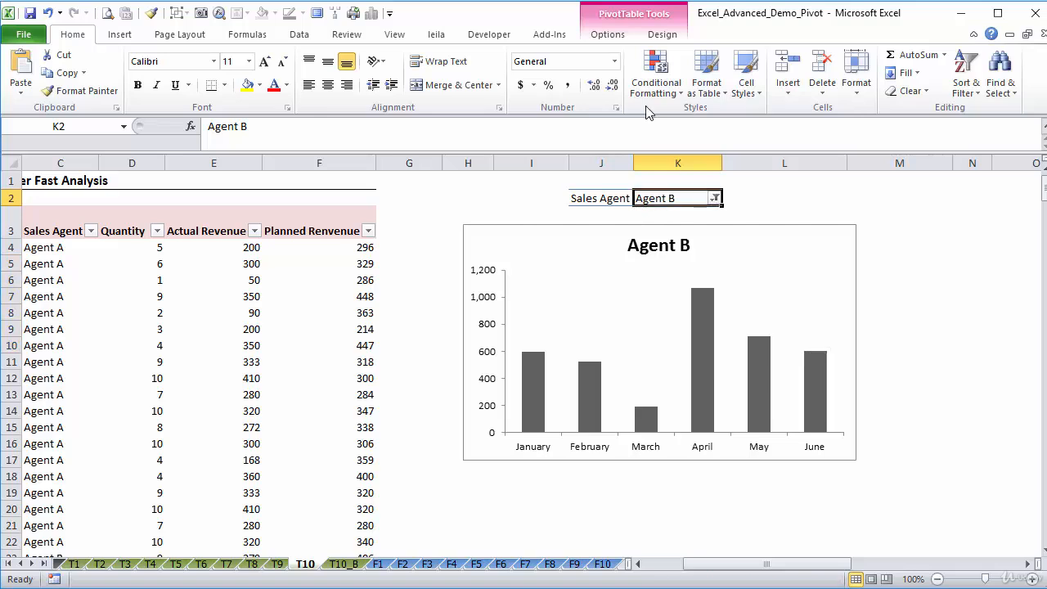
# Insert a Sales Agent slicer for the pivot table and move it up beside the Sales Agent filter, over columns F to H.
pyautogui.click(612, 36)
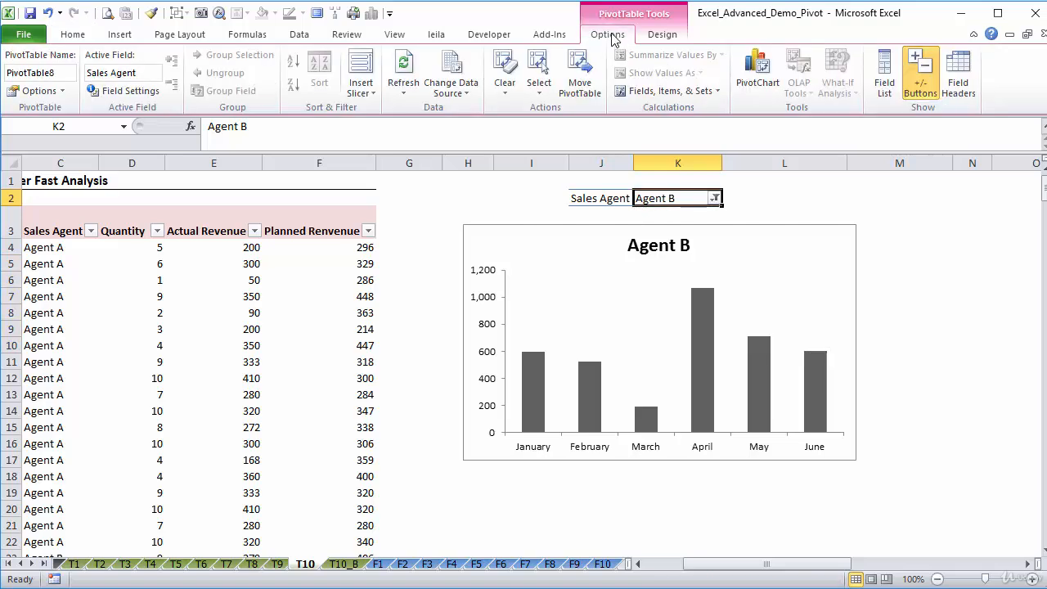
pyautogui.click(367, 93)
pyautogui.click(383, 111)
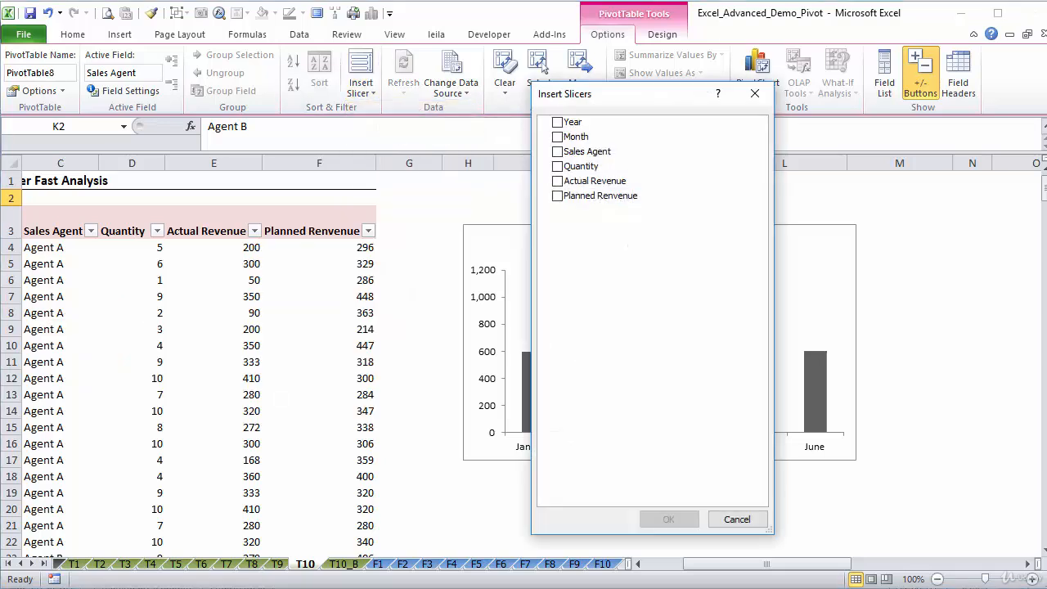
pyautogui.moveTo(587, 99); pyautogui.dragTo(341, 77)
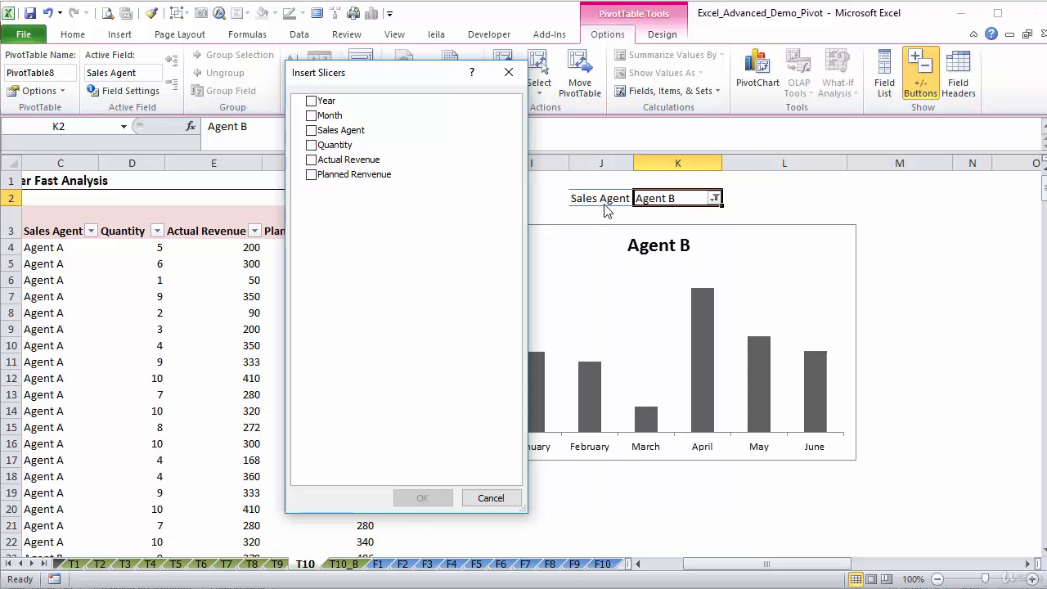
pyautogui.click(314, 132)
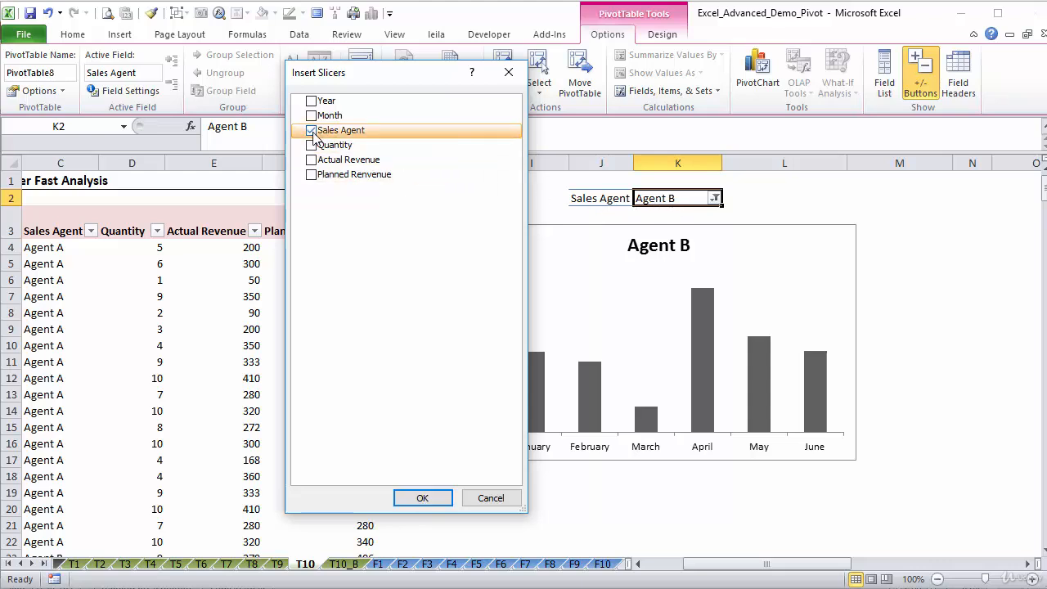
pyautogui.click(421, 498)
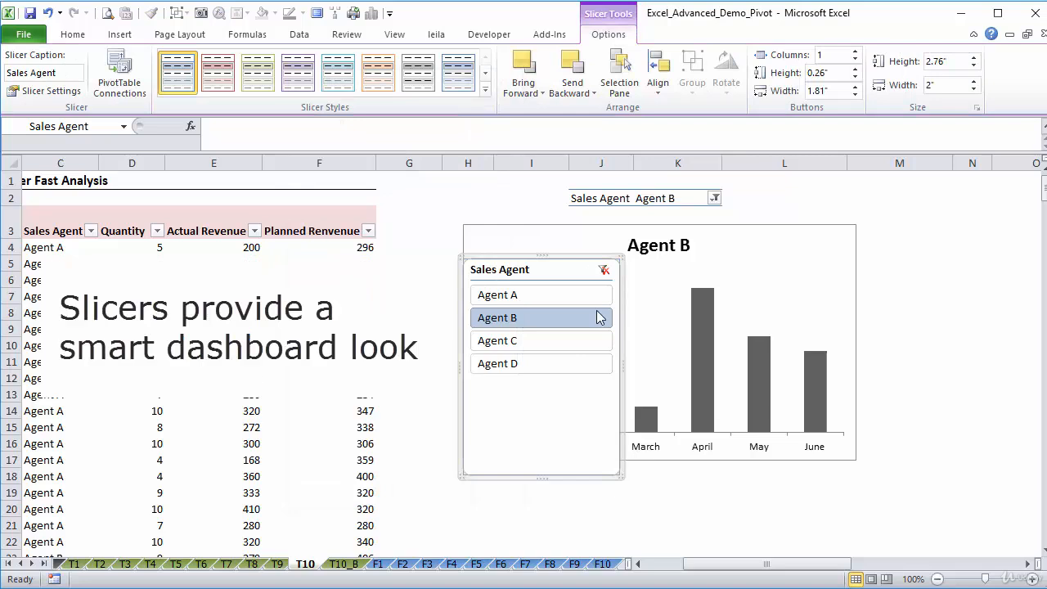
pyautogui.moveTo(554, 260); pyautogui.dragTo(456, 188)
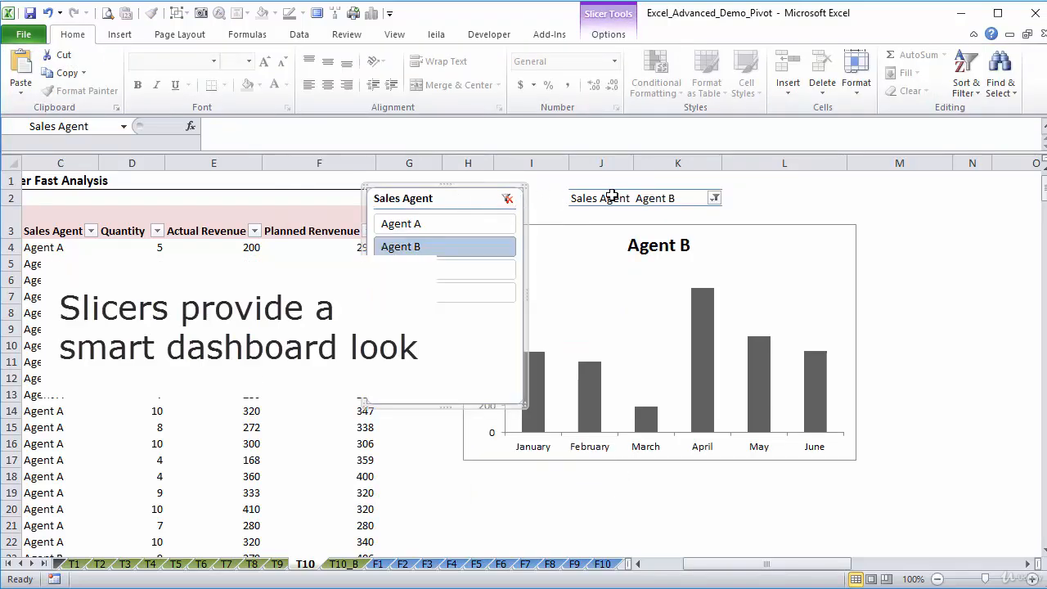
# Use the slicer to filter the chart by Agent A, Agent C, Agent D and Agent B, ending on Agent A.
pyautogui.click(444, 229)
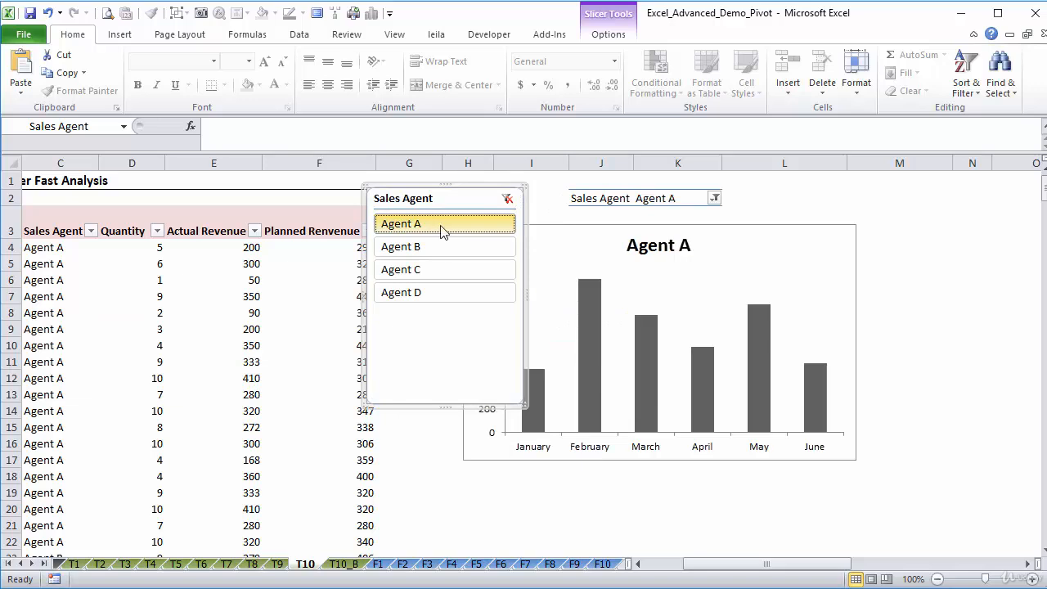
pyautogui.click(448, 281)
pyautogui.click(449, 295)
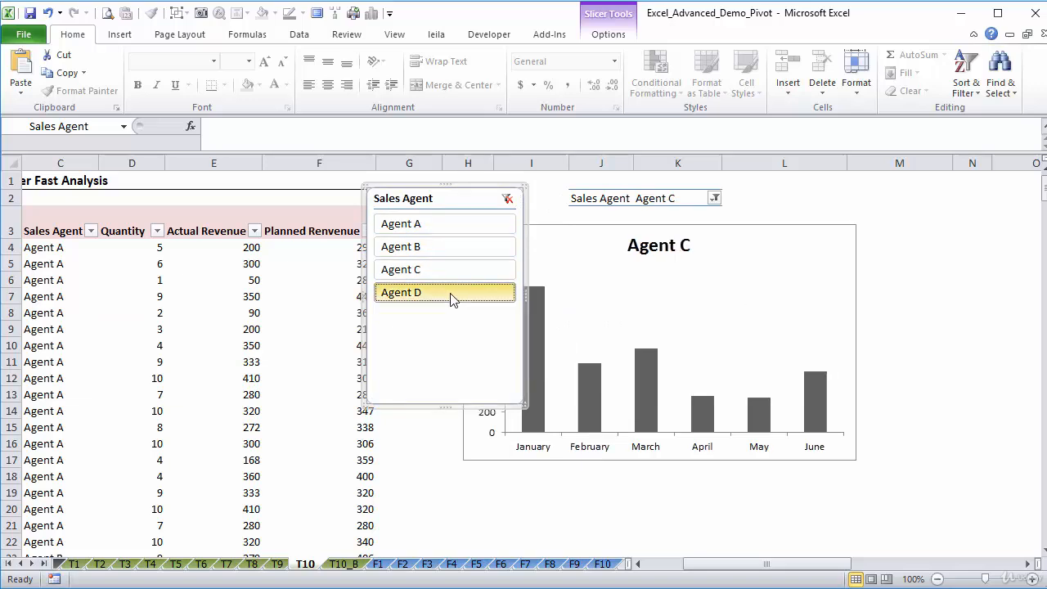
pyautogui.click(448, 246)
pyautogui.click(444, 231)
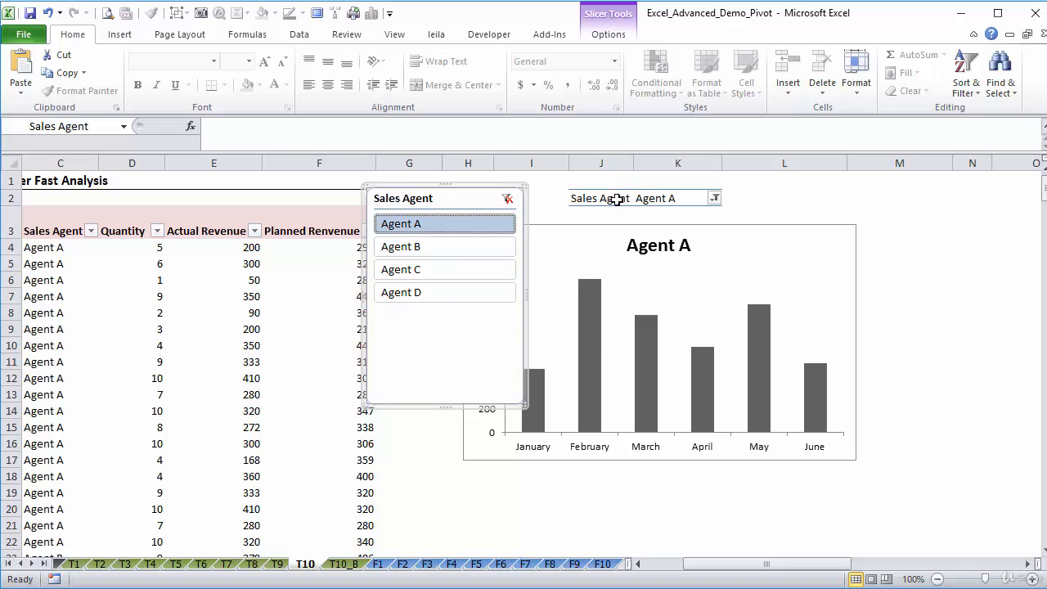
# Move the chart down to uncover the pivot table and remove Sales Agent from the pivot table's report filter.
pyautogui.moveTo(603, 227); pyautogui.dragTo(624, 299)
pyautogui.click(635, 282)
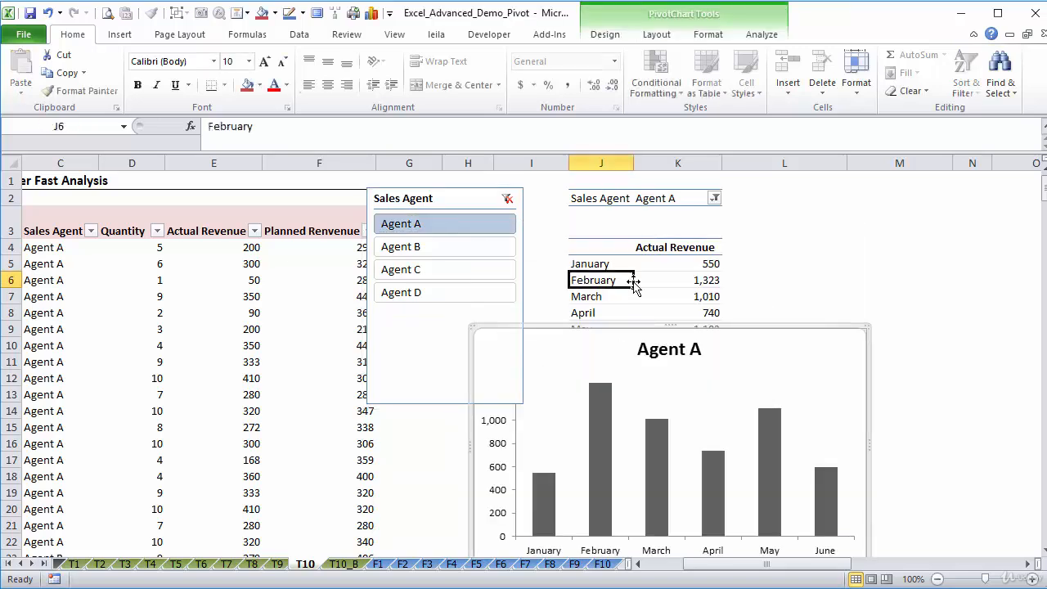
pyautogui.click(608, 34)
pyautogui.click(884, 75)
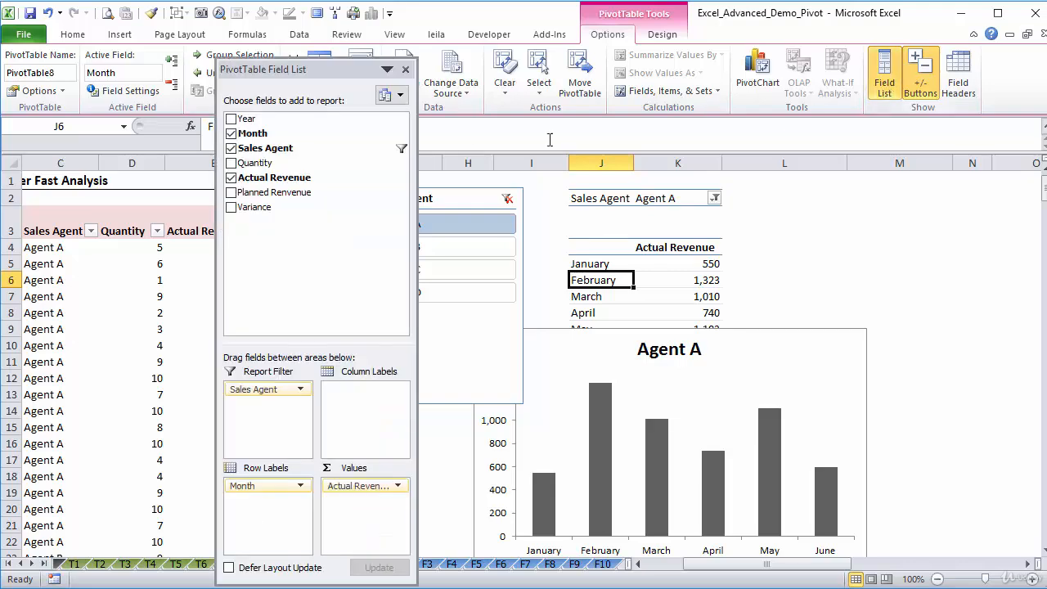
pyautogui.moveTo(274, 389); pyautogui.dragTo(288, 263)
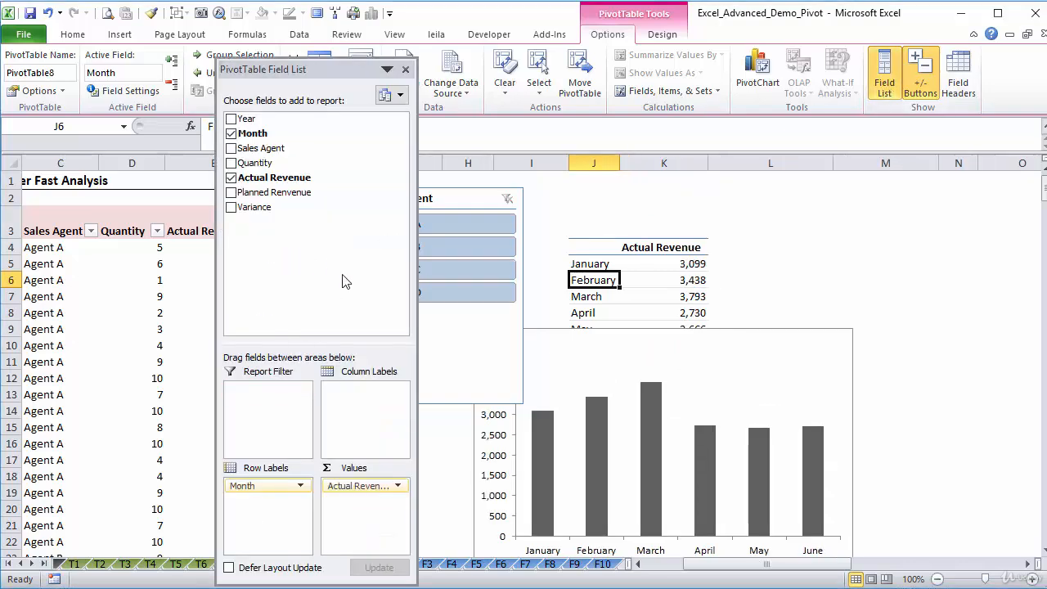
# Move the Sales Agent slicer over columns H to K and widen it to about 2.81".
pyautogui.click(484, 197)
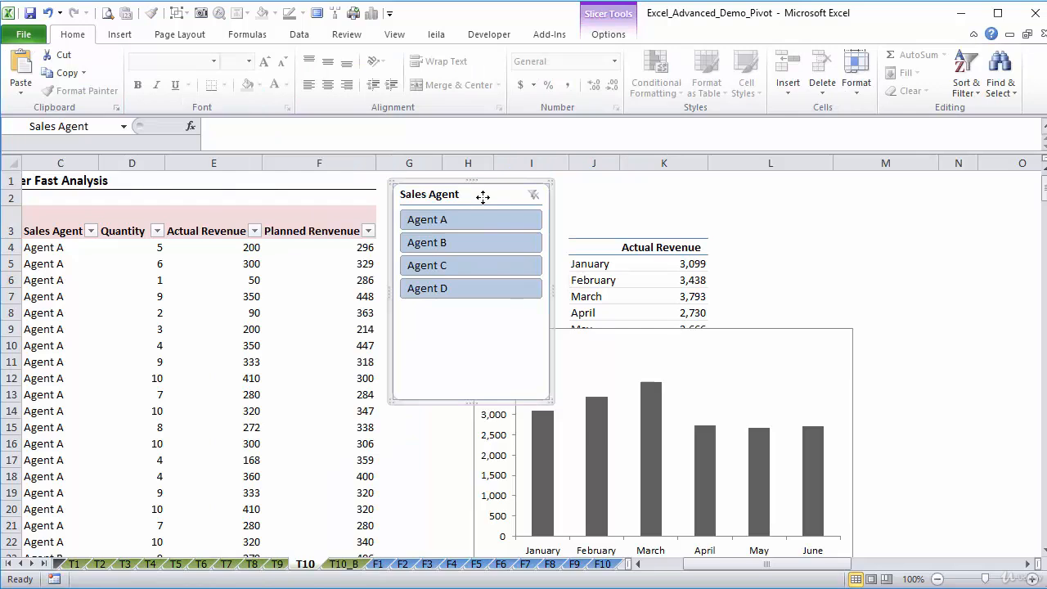
pyautogui.moveTo(482, 197); pyautogui.dragTo(552, 193)
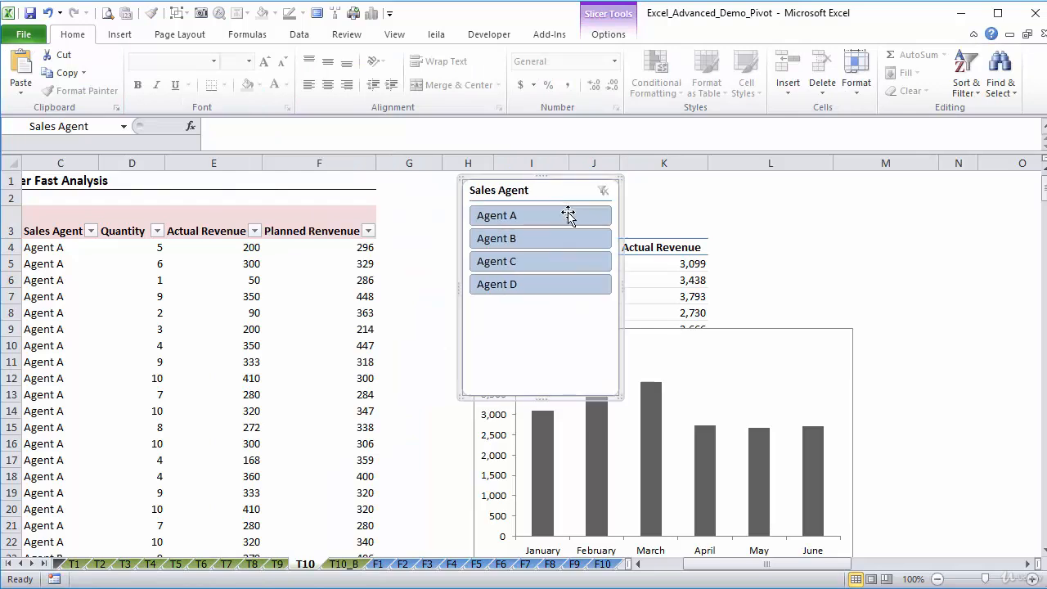
pyautogui.moveTo(623, 288); pyautogui.dragTo(681, 290)
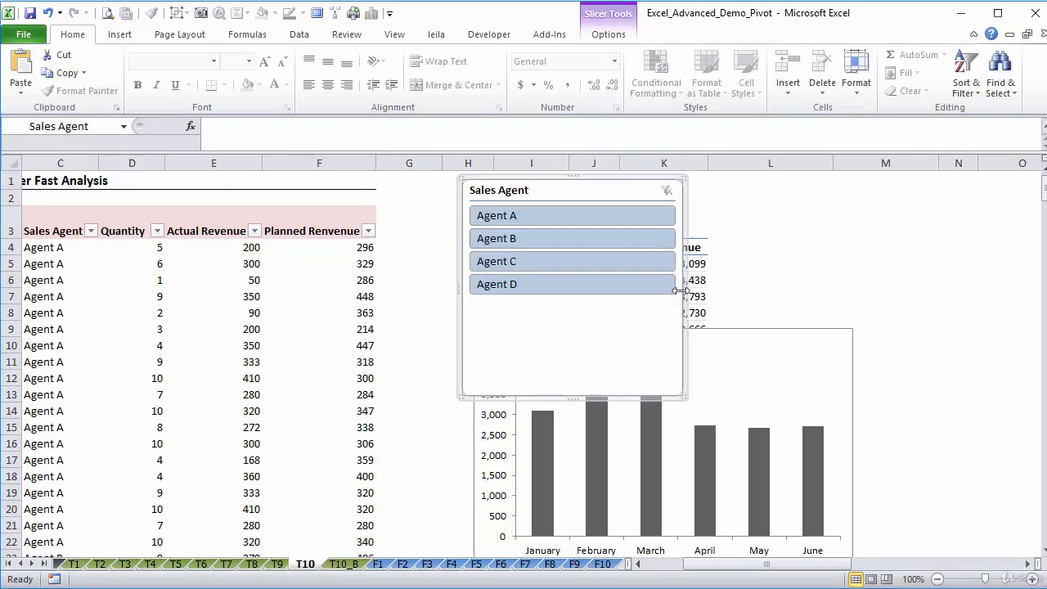
# Arrange the slicer buttons in 4 columns and resize the slicer to about 0.77" high and 3.53" wide.
pyautogui.click(610, 33)
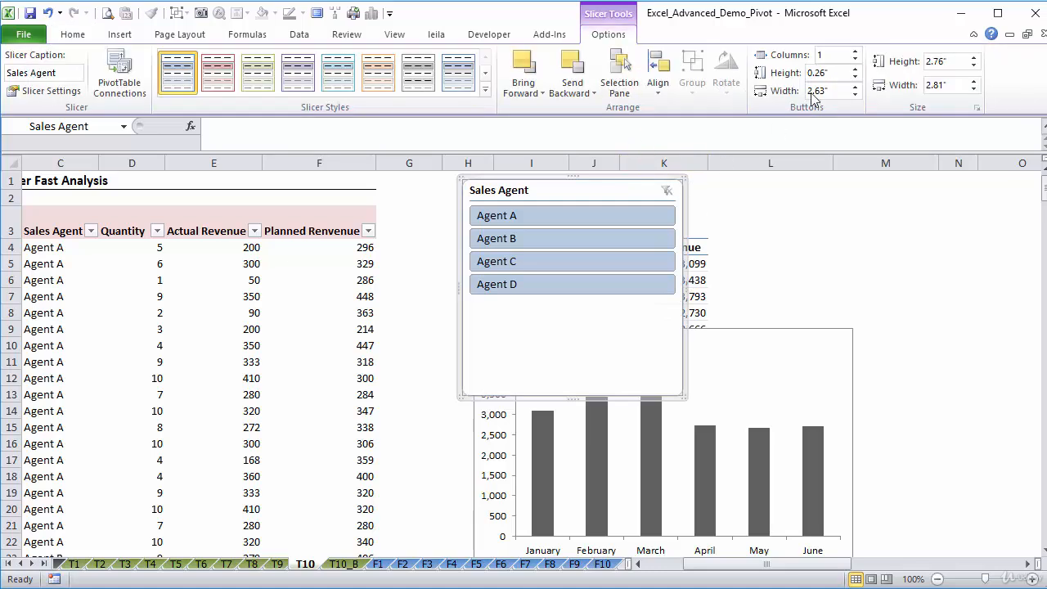
pyautogui.click(854, 51)
pyautogui.click(854, 51)
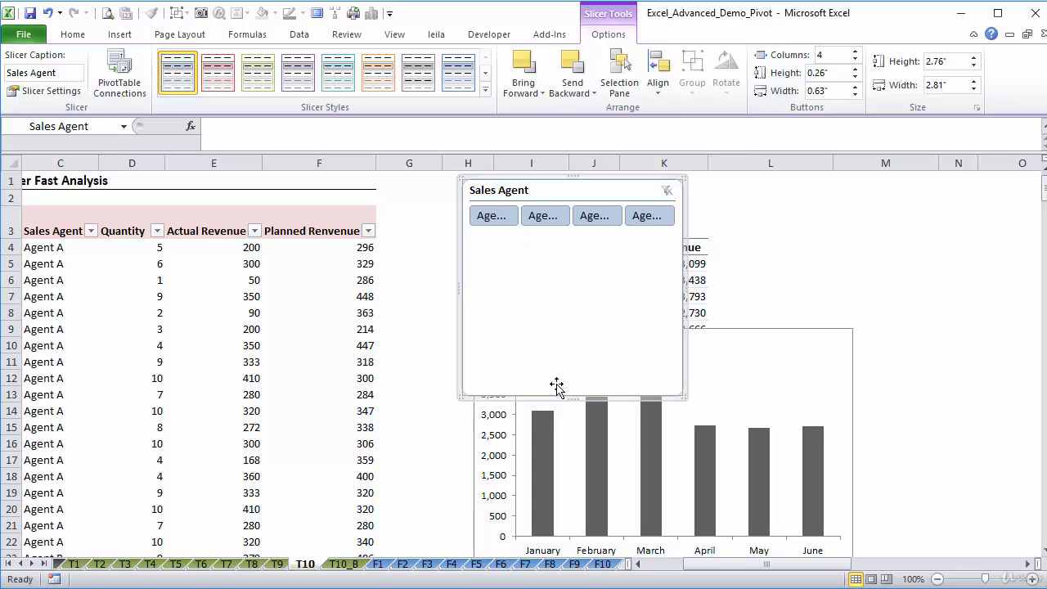
pyautogui.moveTo(572, 398); pyautogui.dragTo(566, 239)
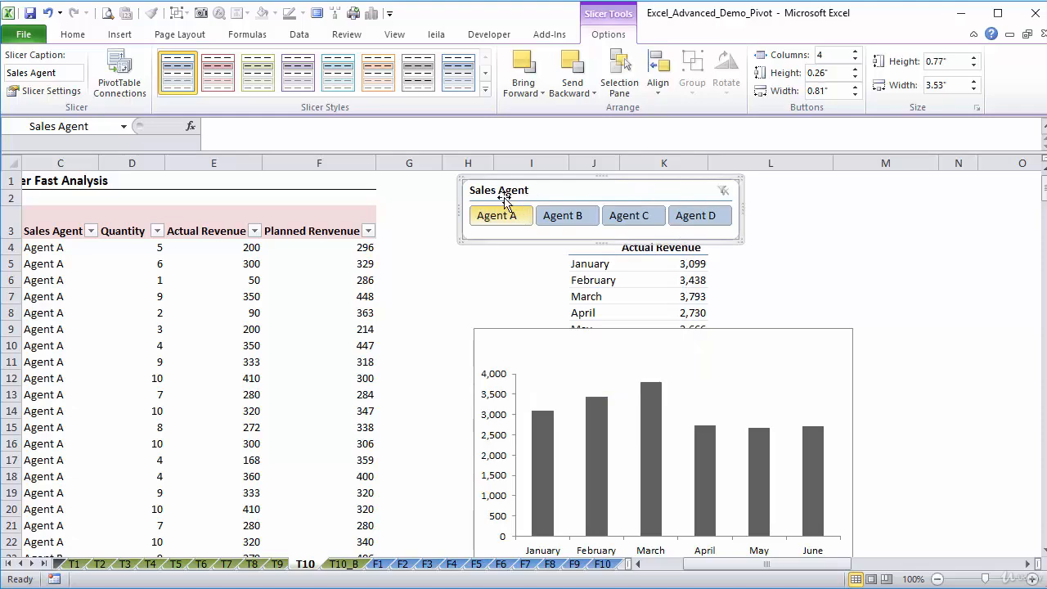
# Hide the slicer's header, reduce its height to about 0.51" and place it just above the pivot table.
pyautogui.click(66, 93)
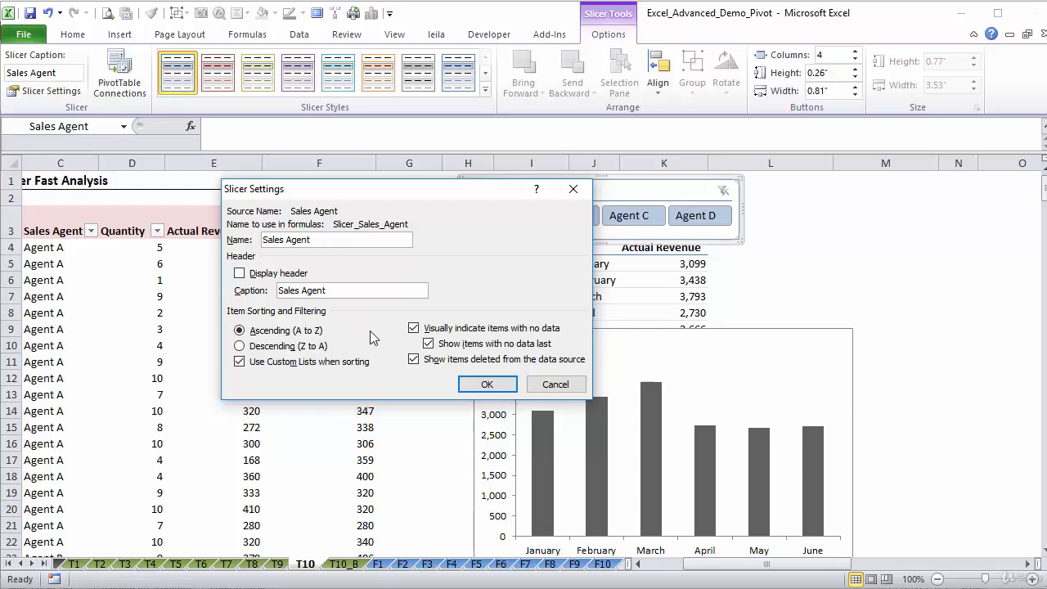
pyautogui.click(475, 386)
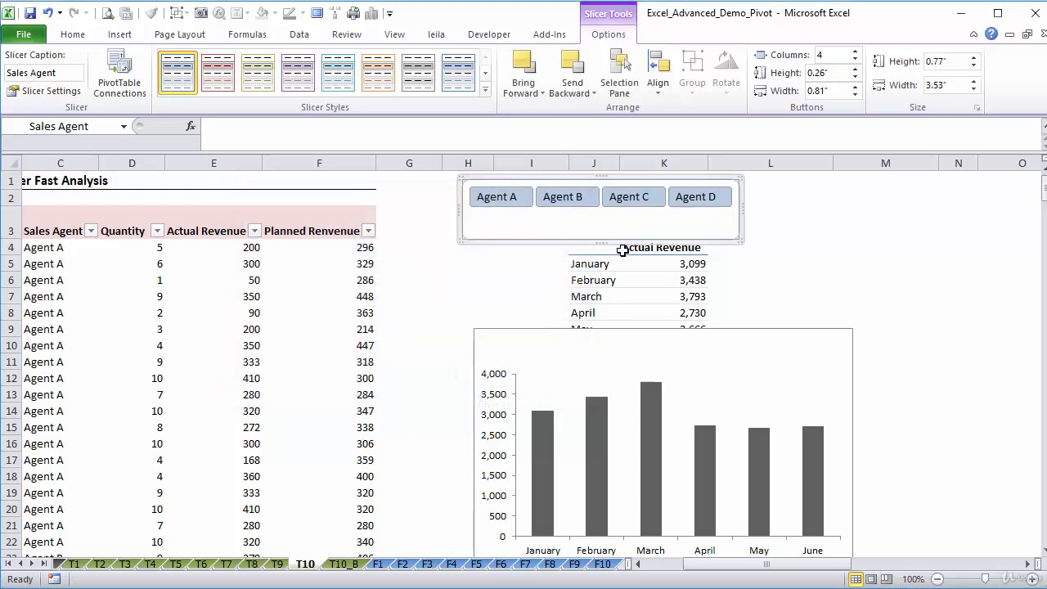
pyautogui.moveTo(601, 242); pyautogui.dragTo(619, 228)
pyautogui.click(754, 297)
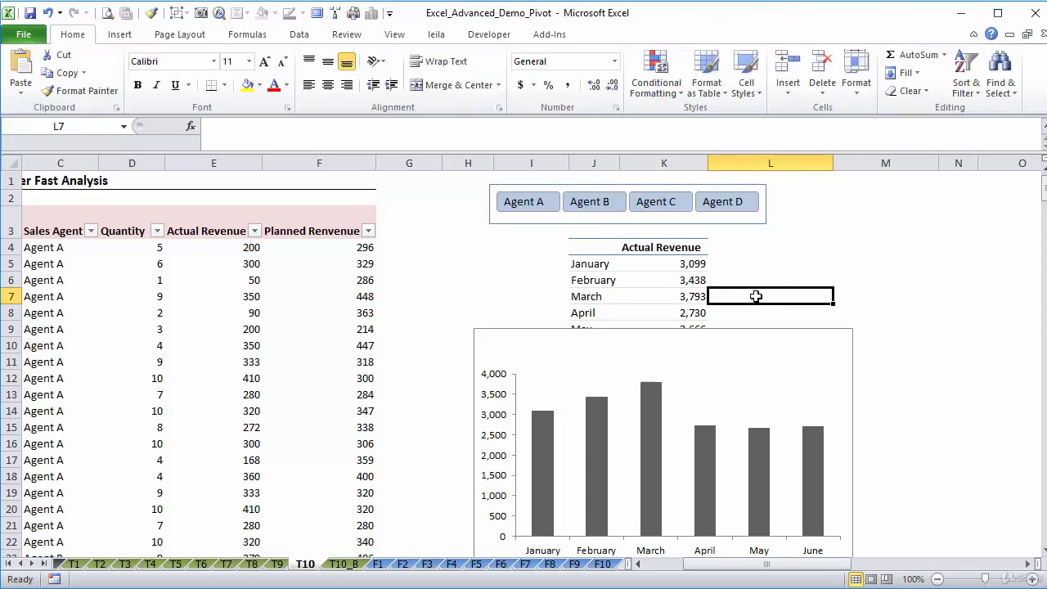
# Try other slicer styles, including the light teal one, and reapply the original light blue style.
pyautogui.click(721, 227)
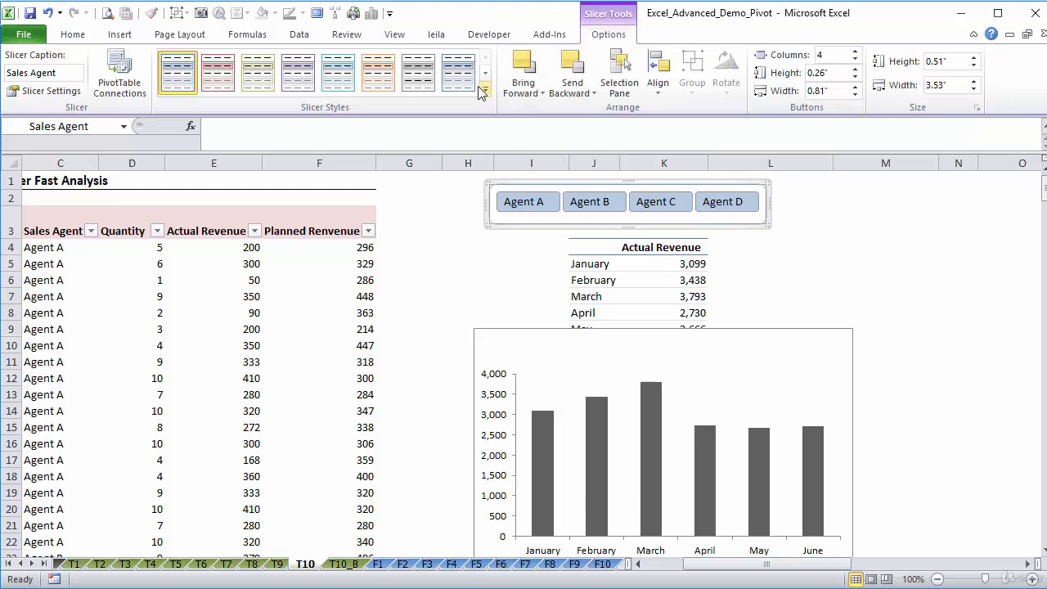
pyautogui.click(378, 72)
pyautogui.click(339, 82)
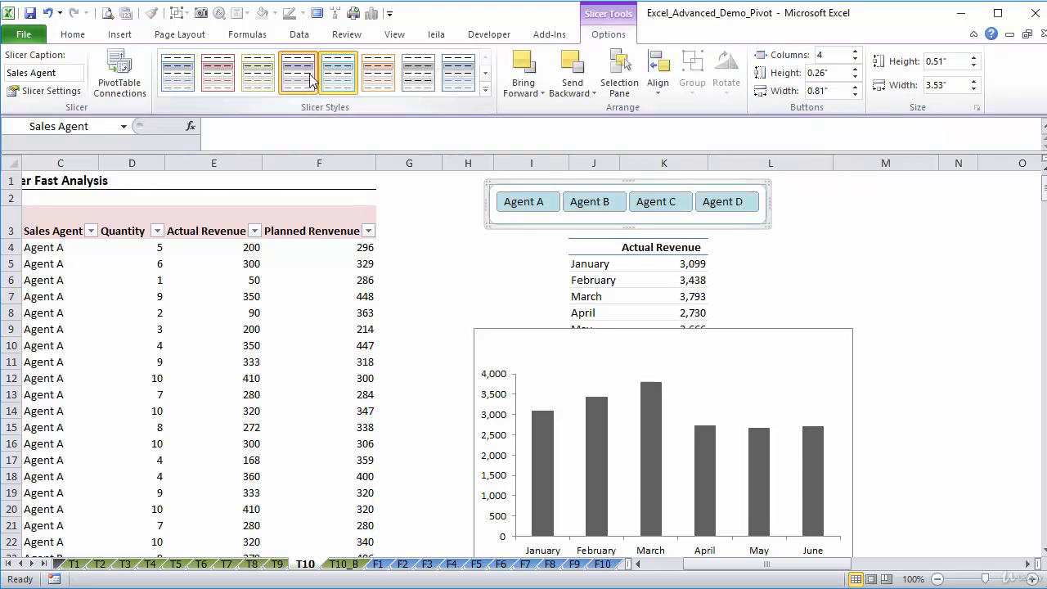
pyautogui.click(180, 73)
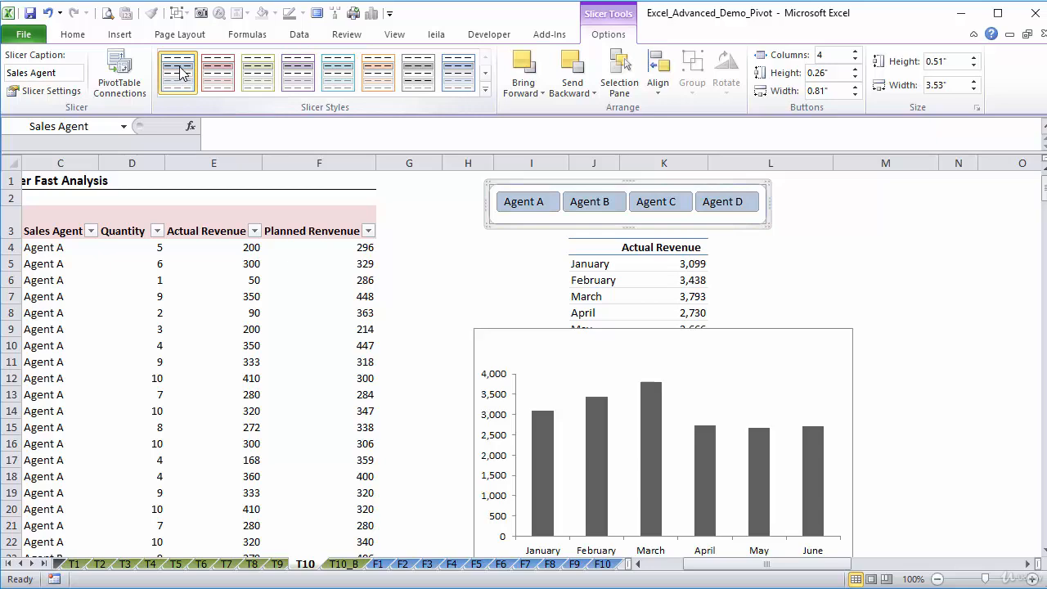
# Duplicate the light blue slicer style, name the copy SlicerwithoutBorders and move its dialog clear of the slicer.
pyautogui.rightClick(180, 74)
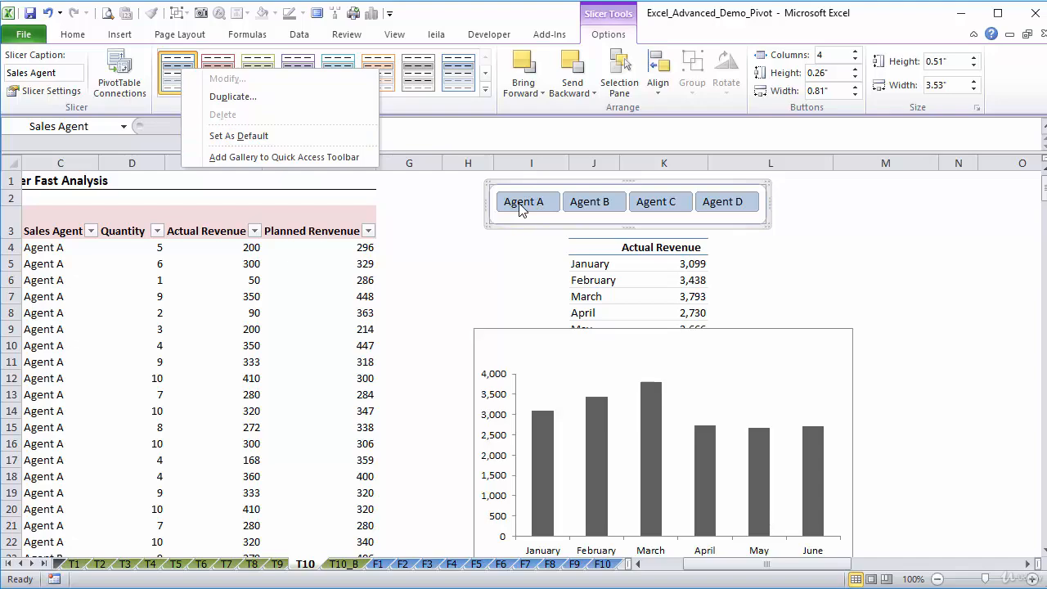
pyautogui.click(252, 97)
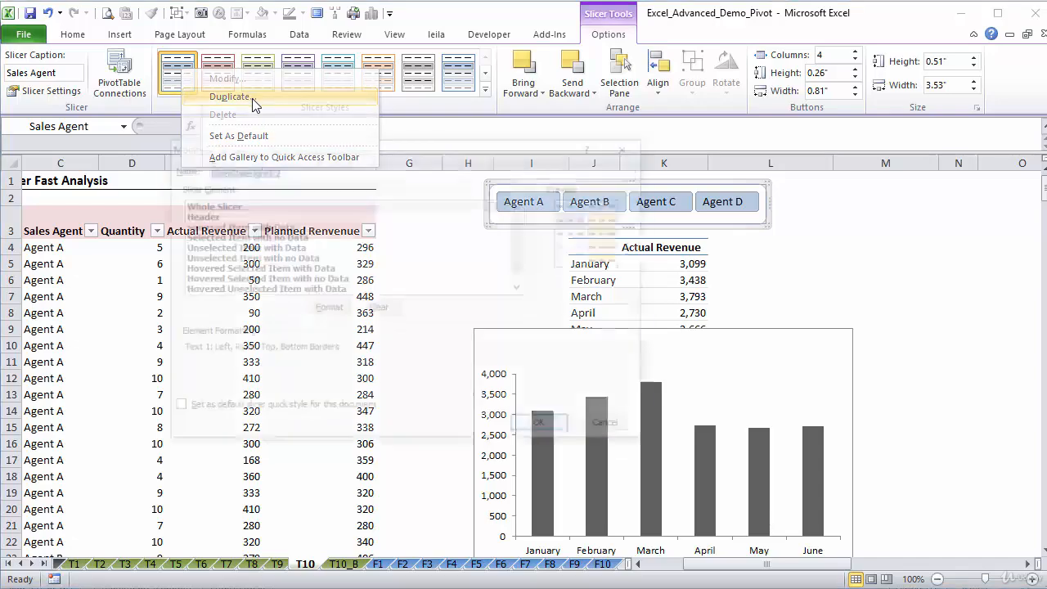
pyautogui.click(288, 170)
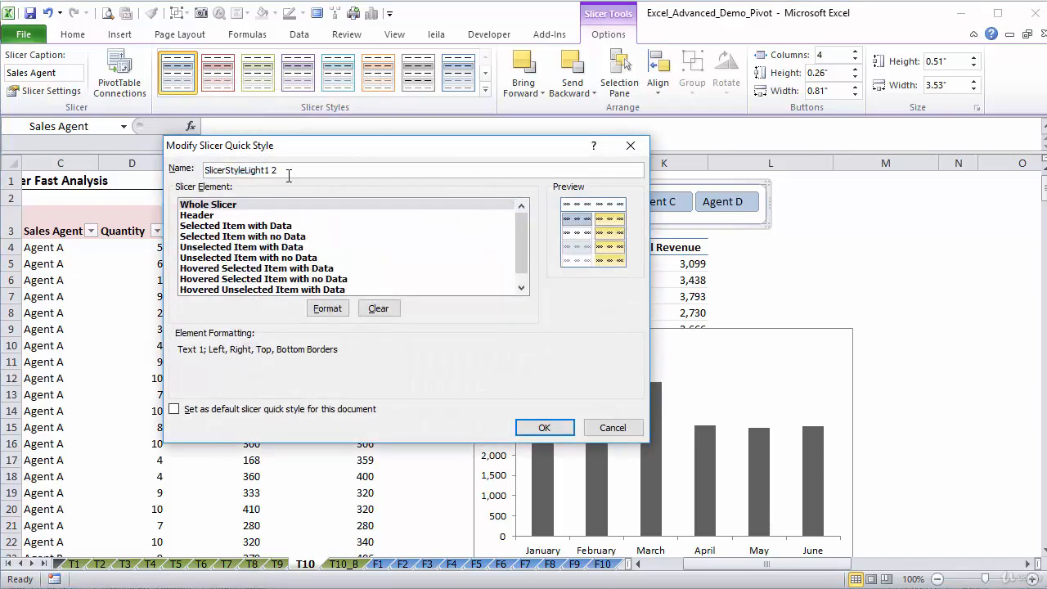
pyautogui.moveTo(269, 176); pyautogui.dragTo(162, 176)
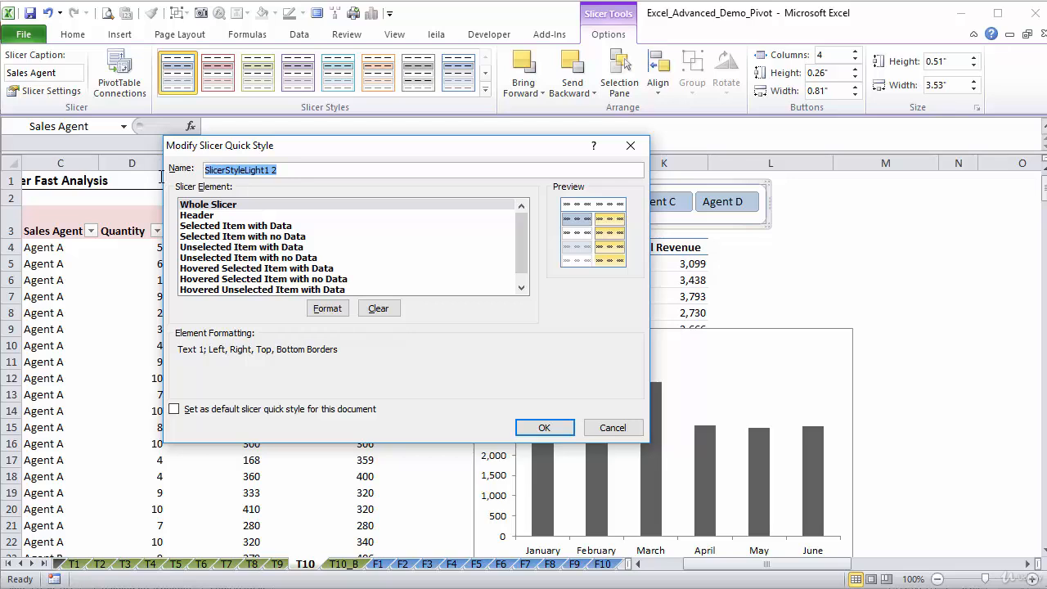
pyautogui.press('BackSpace')
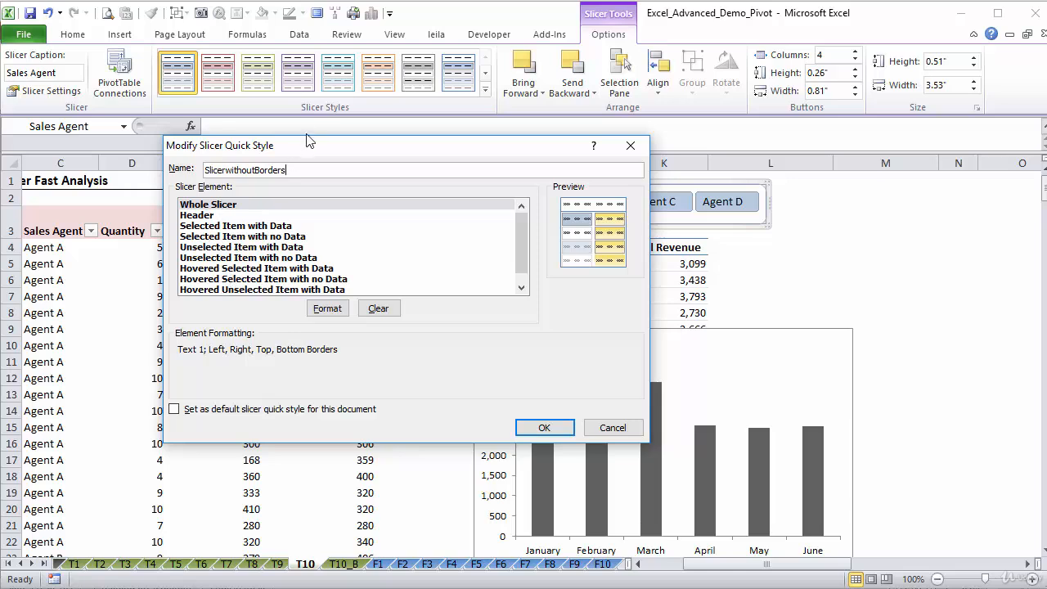
pyautogui.moveTo(307, 141); pyautogui.dragTo(197, 84)
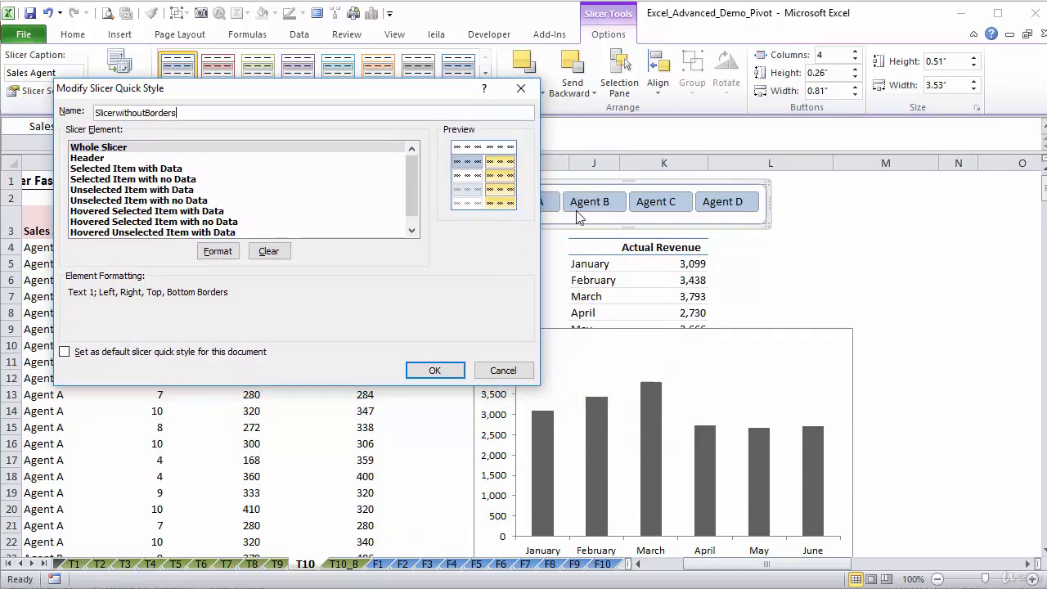
# Set the new style's Whole Slicer element to no borders and font size 9, and save the style.
pyautogui.click(121, 152)
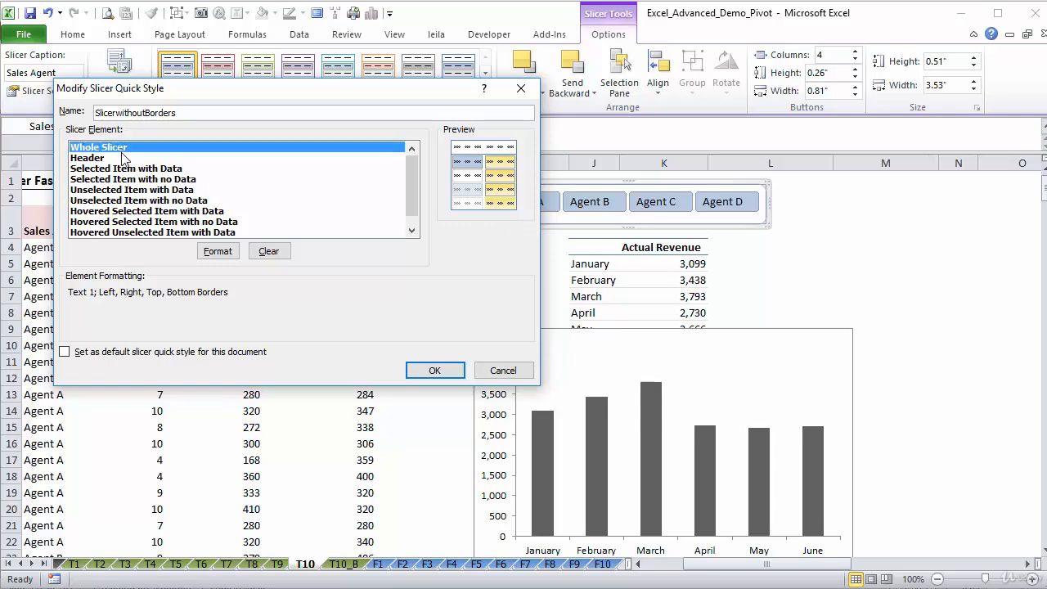
pyautogui.click(220, 252)
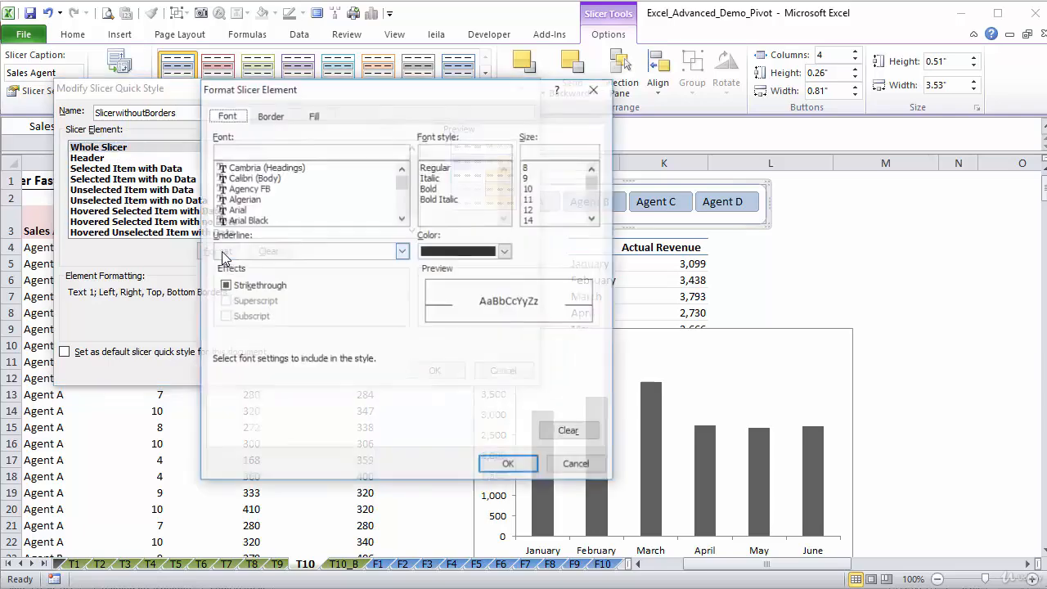
pyautogui.click(270, 115)
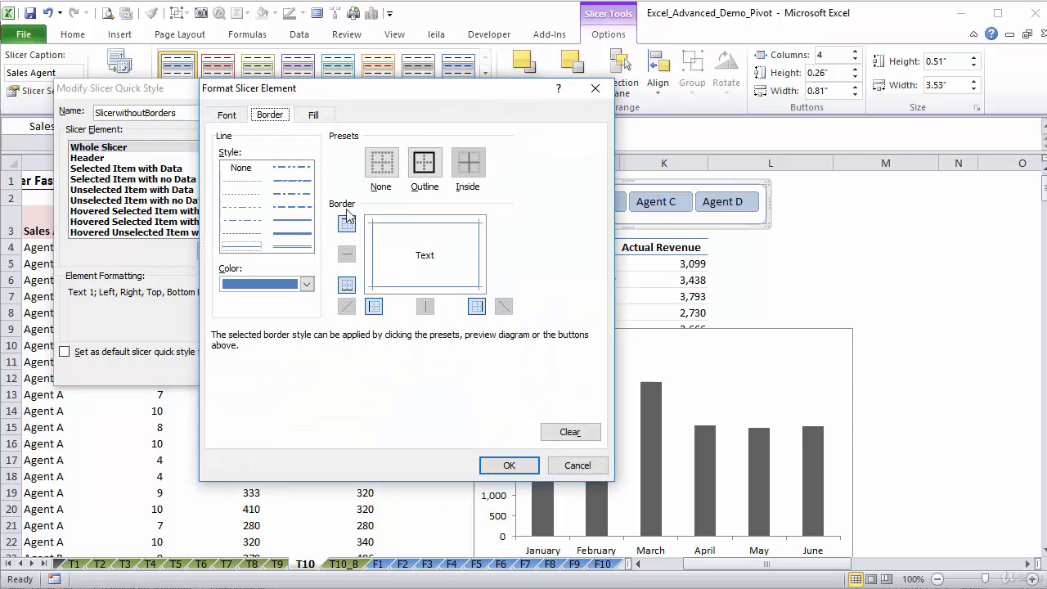
pyautogui.click(381, 163)
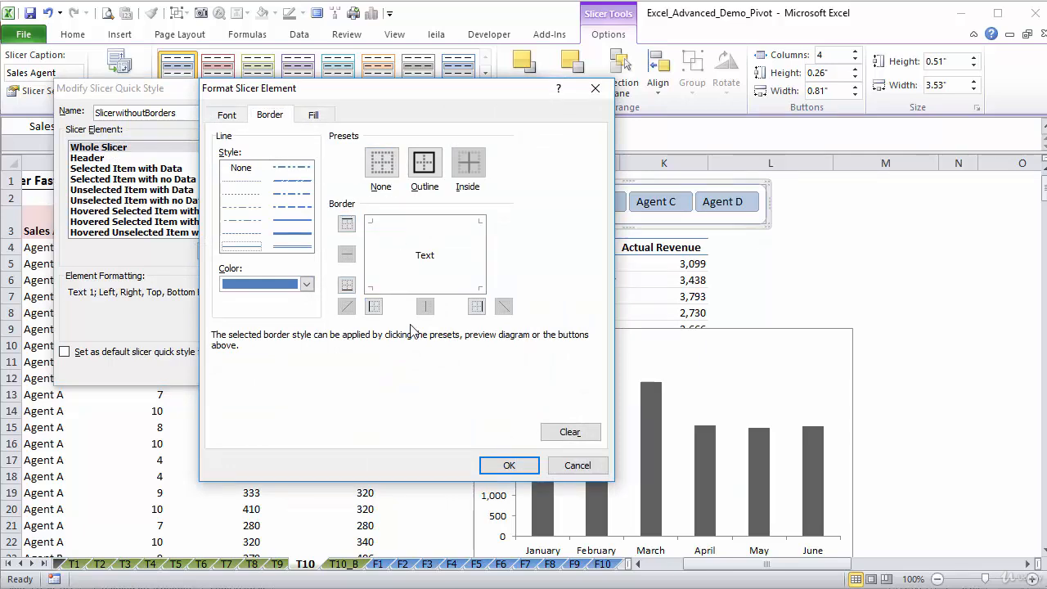
pyautogui.click(227, 115)
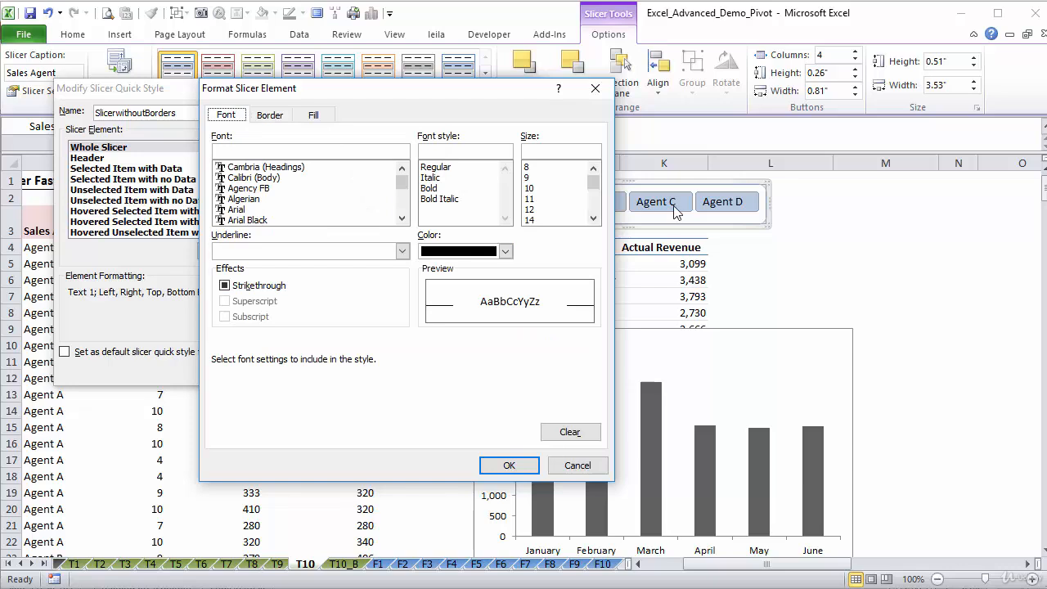
pyautogui.click(532, 179)
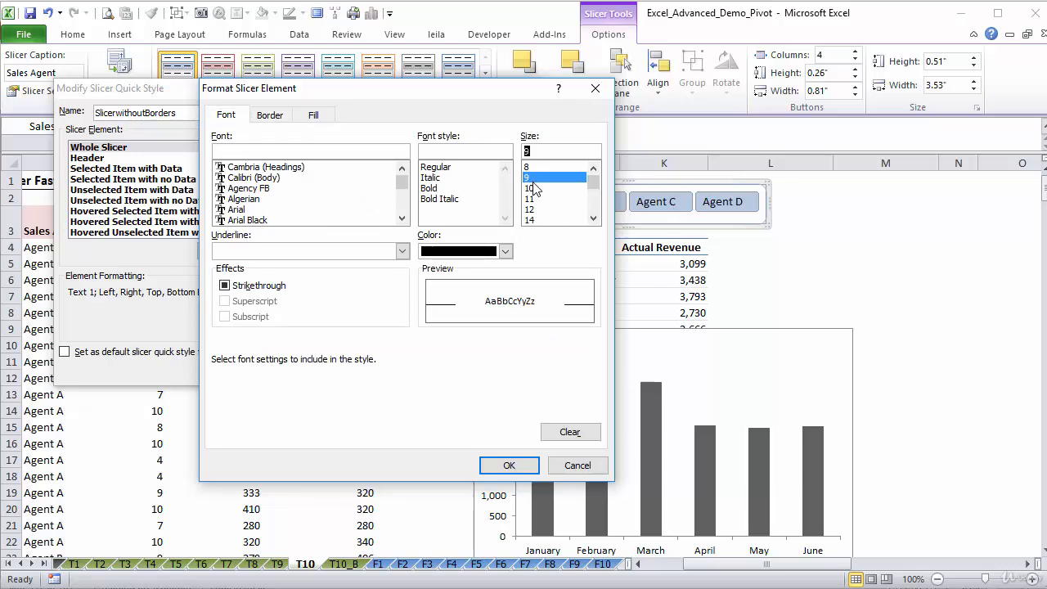
pyautogui.click(508, 465)
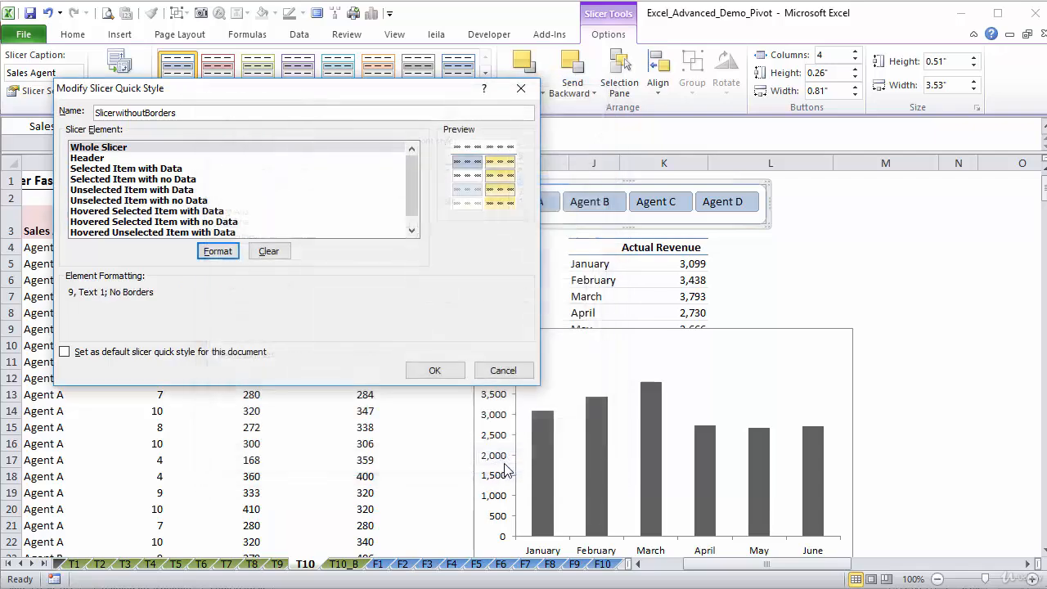
pyautogui.click(431, 372)
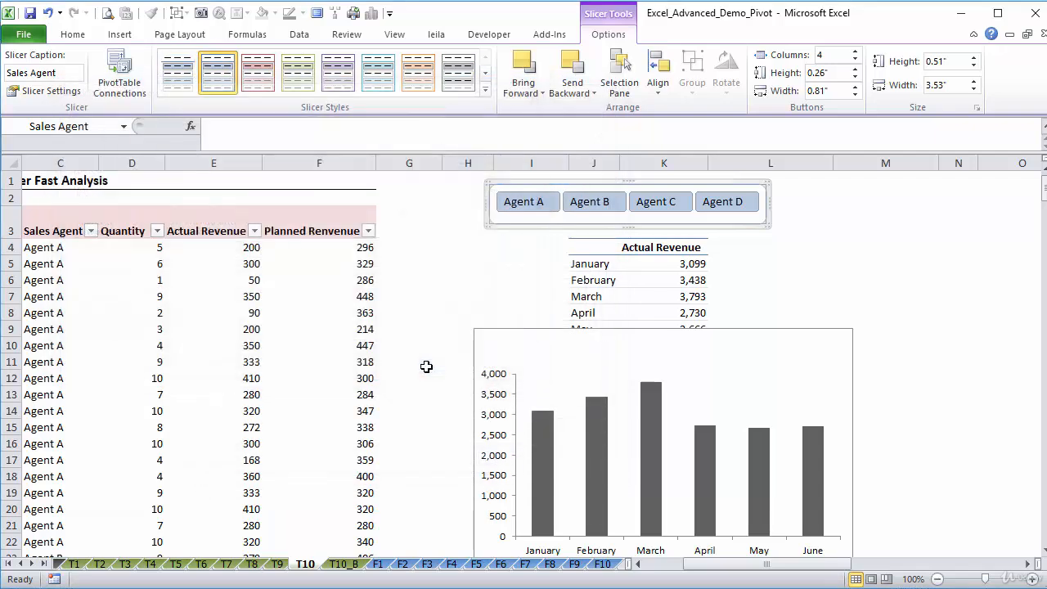
# Apply the SlicerwithoutBorders style to the slicer and test it by filtering through Agents A, B and C, ending on Agent D.
pyautogui.click(175, 77)
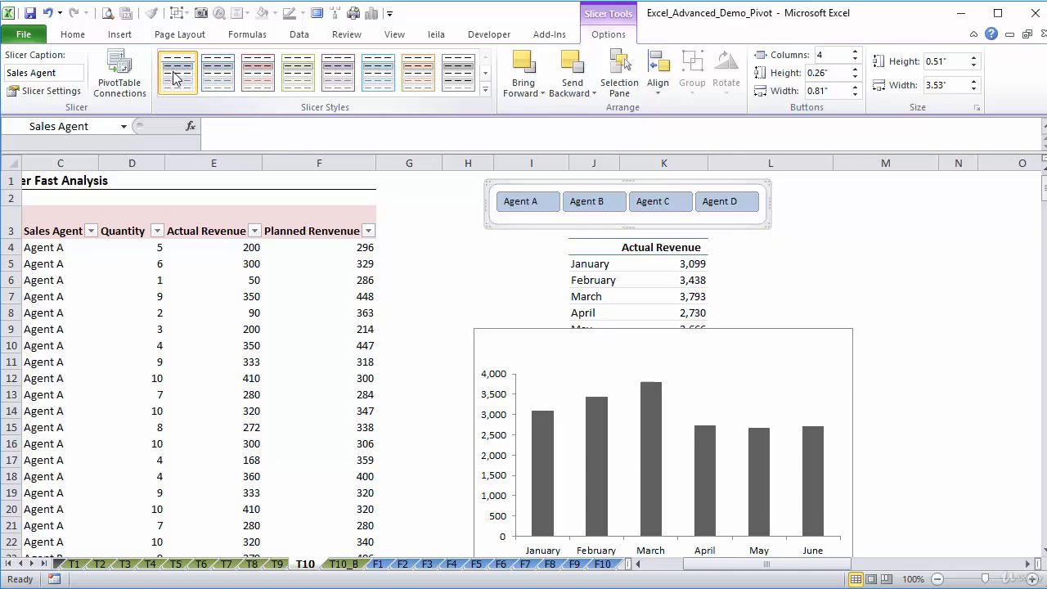
pyautogui.click(468, 245)
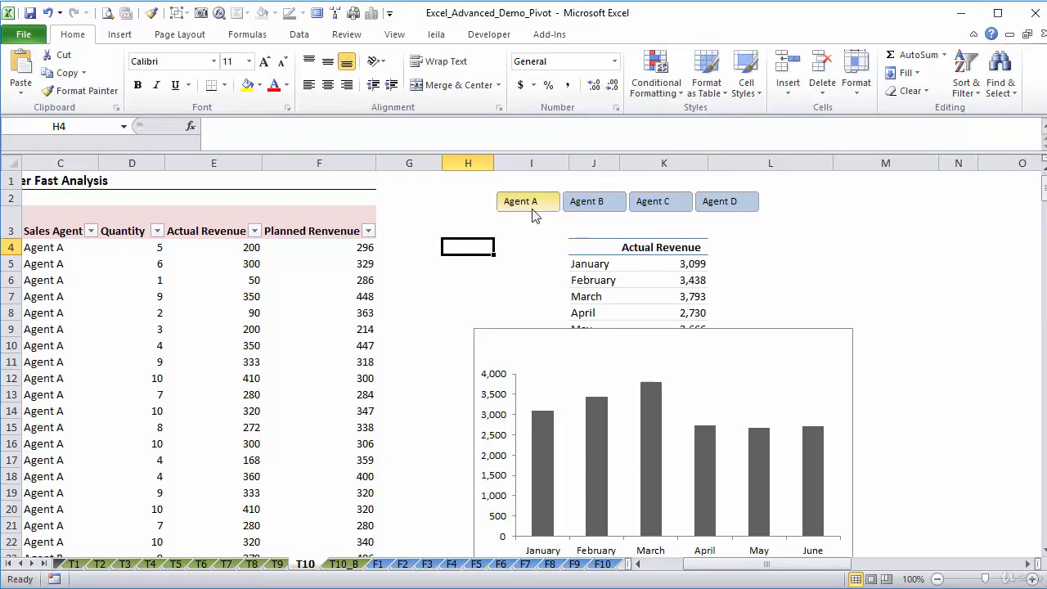
pyautogui.click(537, 213)
pyautogui.click(594, 215)
pyautogui.click(669, 212)
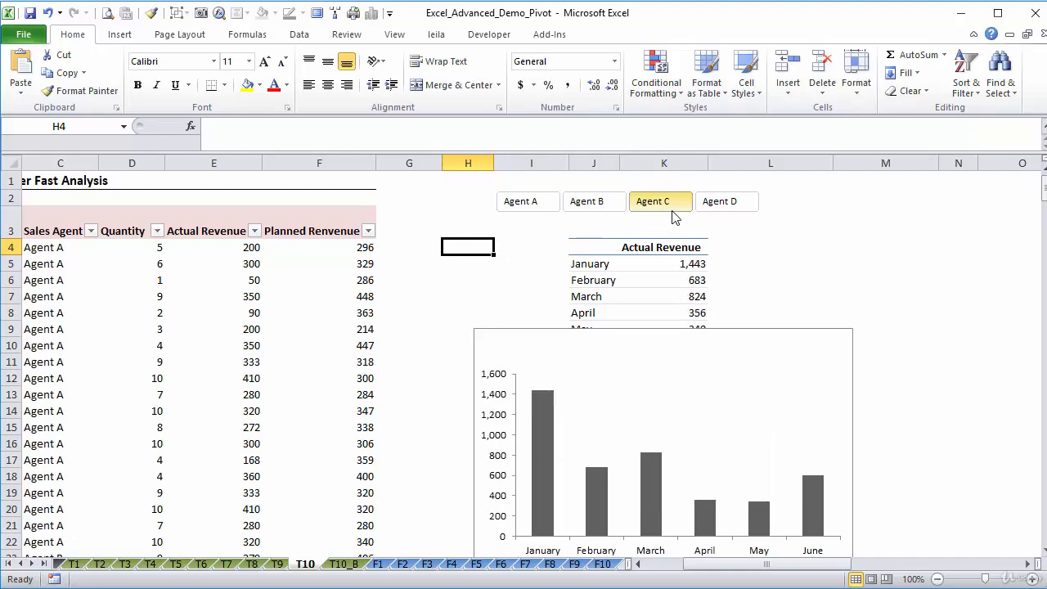
pyautogui.click(722, 209)
# Move the PivotChart up directly below the slicer and remove the chart area's outline.
pyautogui.moveTo(692, 331); pyautogui.dragTo(665, 222)
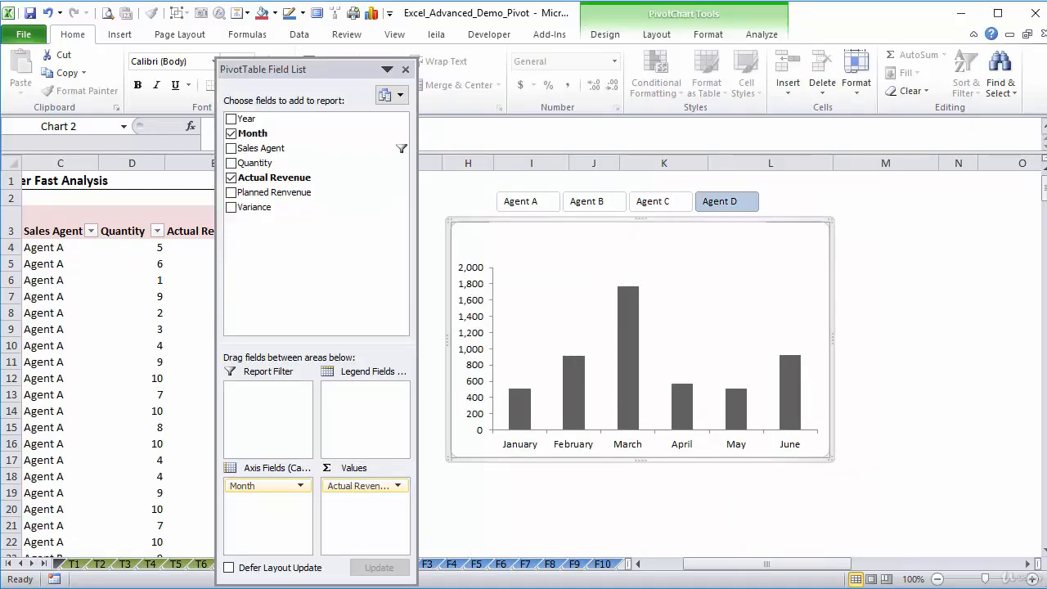
pyautogui.click(708, 35)
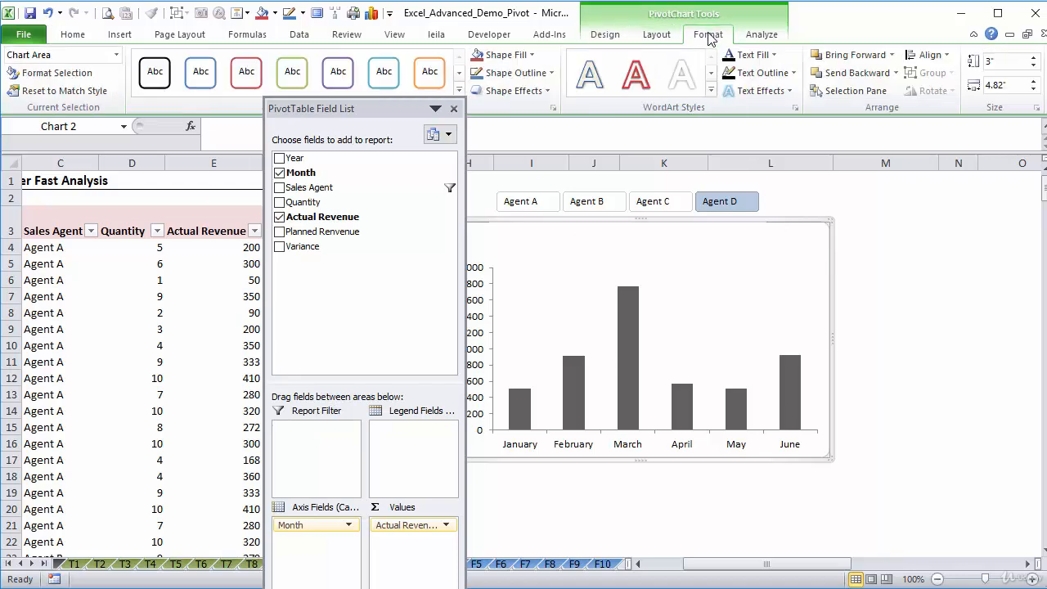
pyautogui.click(548, 75)
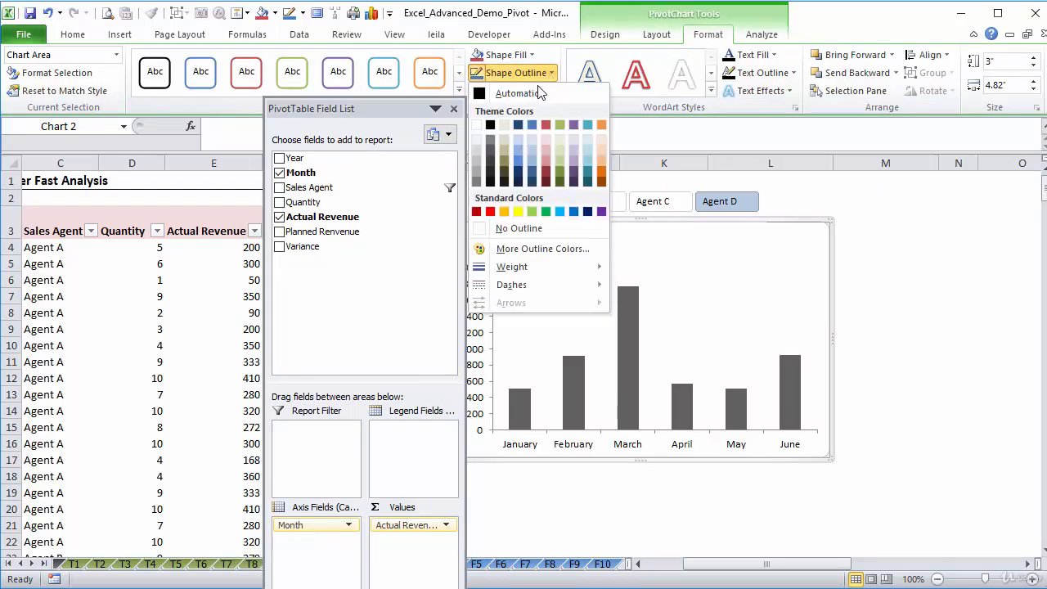
pyautogui.click(515, 229)
pyautogui.click(900, 311)
# Move the slicer directly below the chart and test it by filtering through Agents A, B and C, ending on Agent D.
pyautogui.click(656, 181)
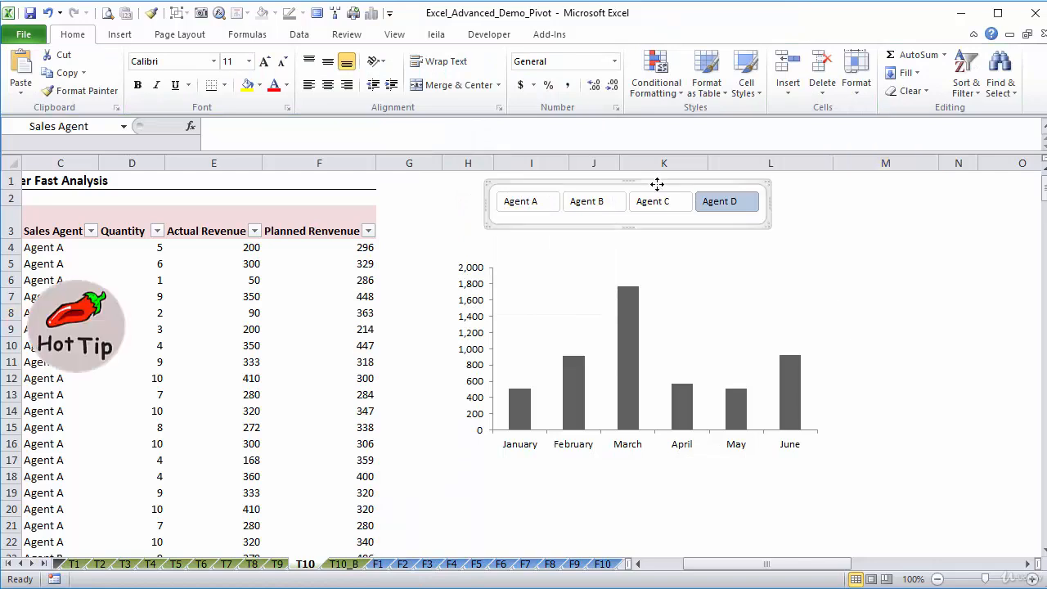
pyautogui.moveTo(657, 182); pyautogui.dragTo(679, 454)
pyautogui.click(834, 503)
pyautogui.click(564, 478)
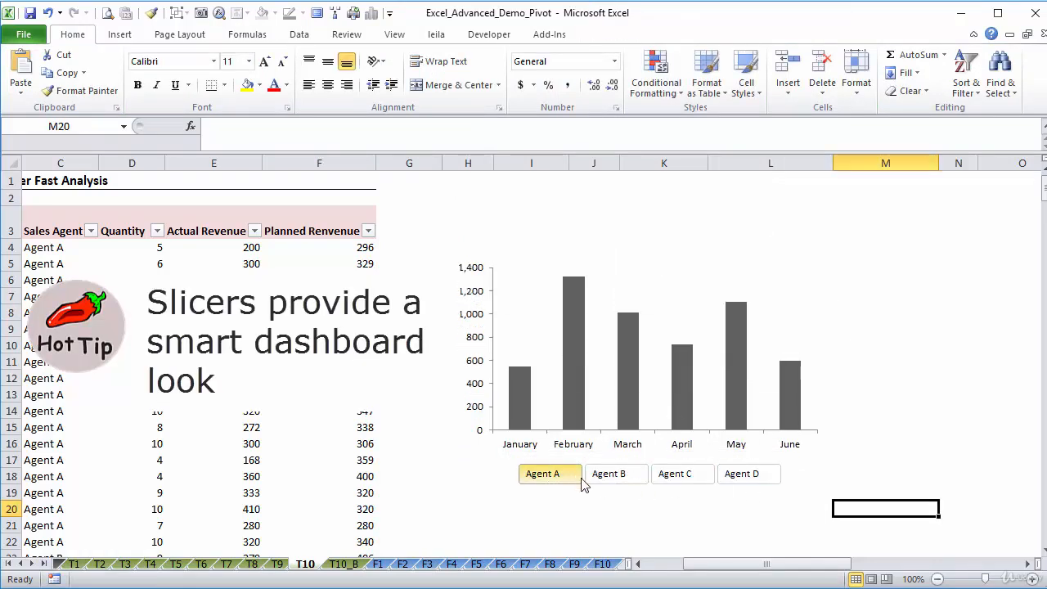
pyautogui.click(612, 479)
pyautogui.click(677, 478)
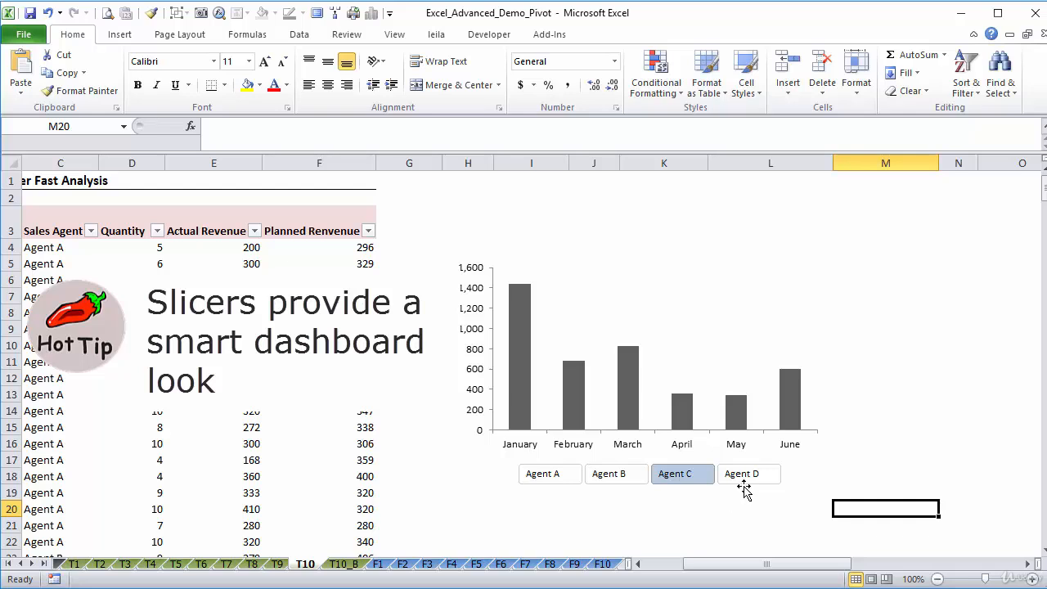
pyautogui.click(744, 483)
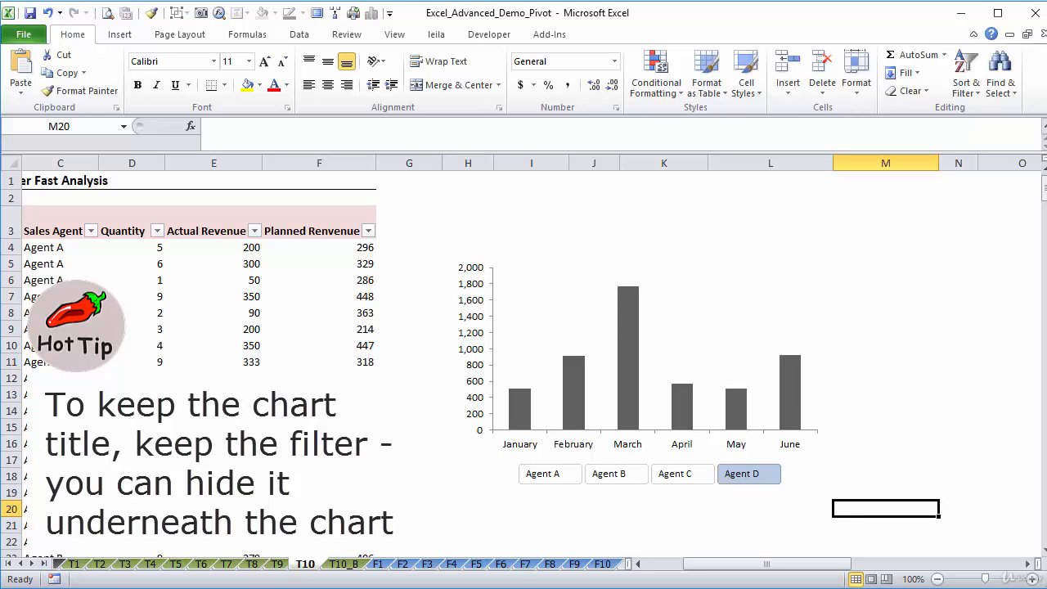
# Narrow column L and move the PivotChart down below the slicer, clear of the PivotTable.
pyautogui.click(663, 321)
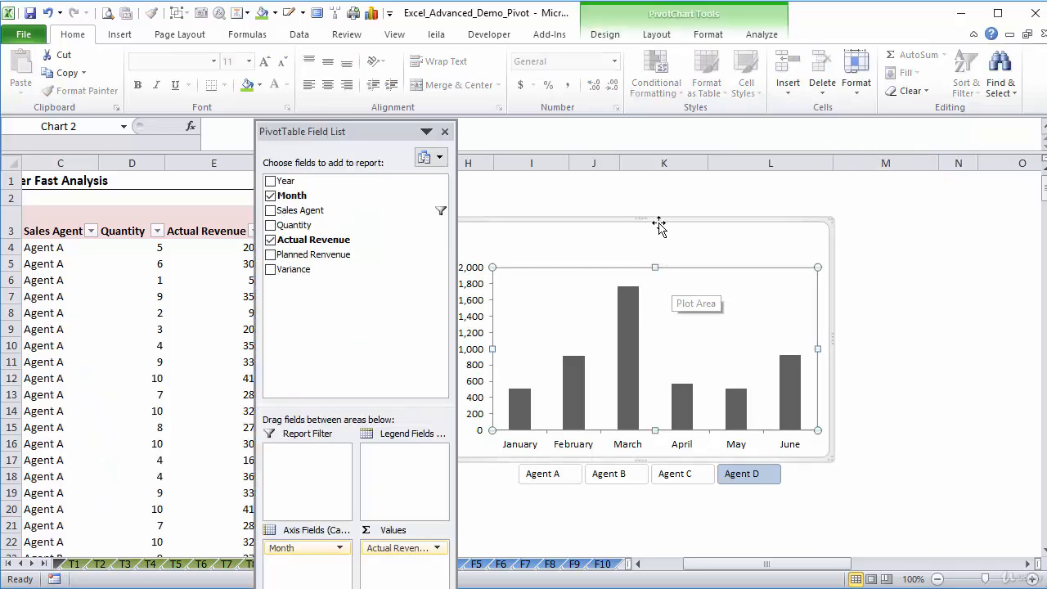
pyautogui.moveTo(658, 221); pyautogui.dragTo(736, 421)
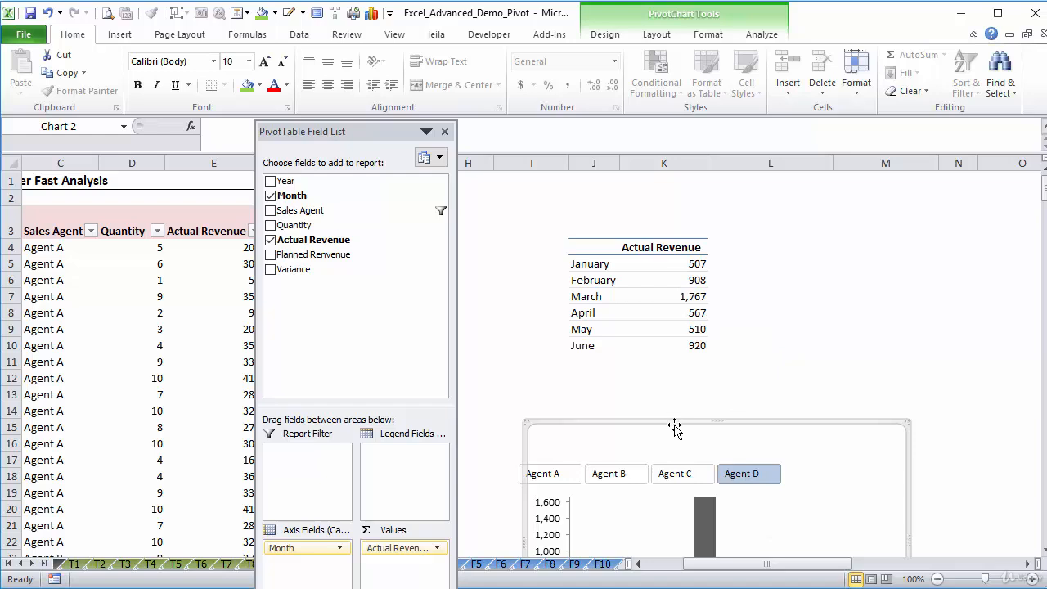
pyautogui.moveTo(673, 423); pyautogui.dragTo(621, 250)
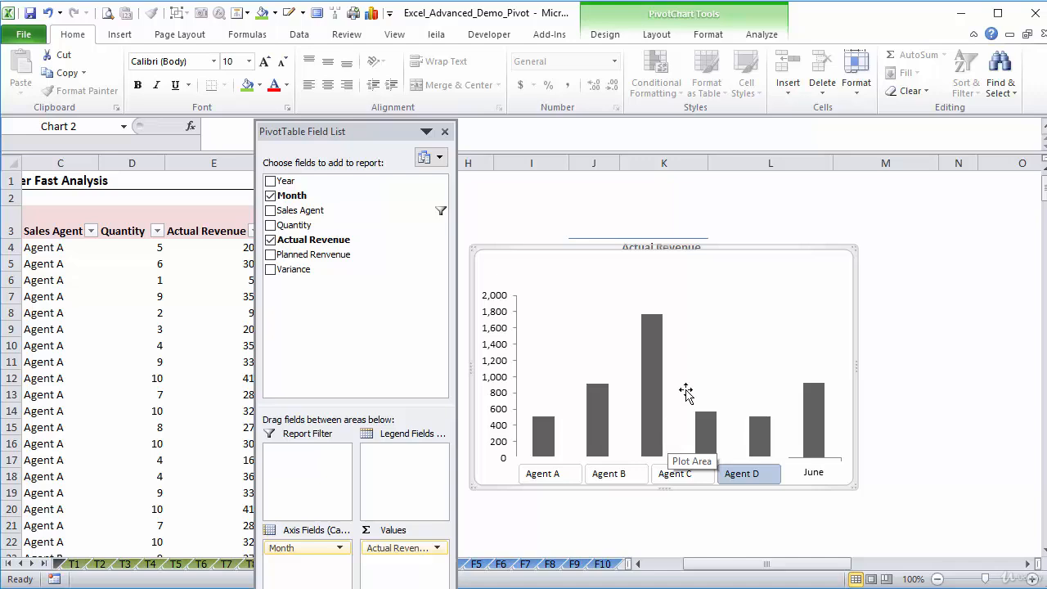
pyautogui.moveTo(723, 248); pyautogui.dragTo(771, 474)
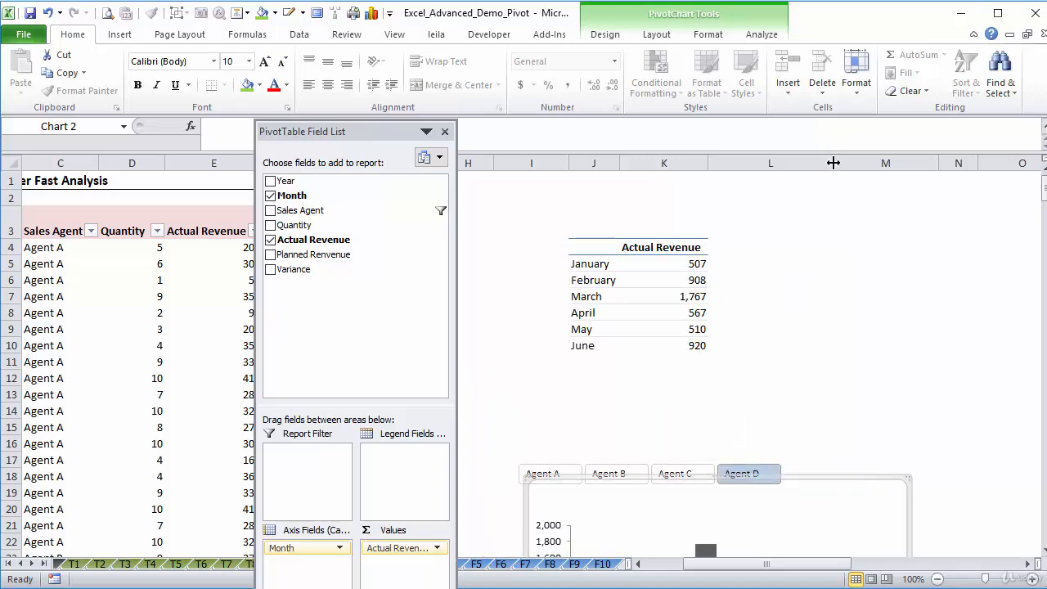
pyautogui.moveTo(833, 163); pyautogui.dragTo(753, 178)
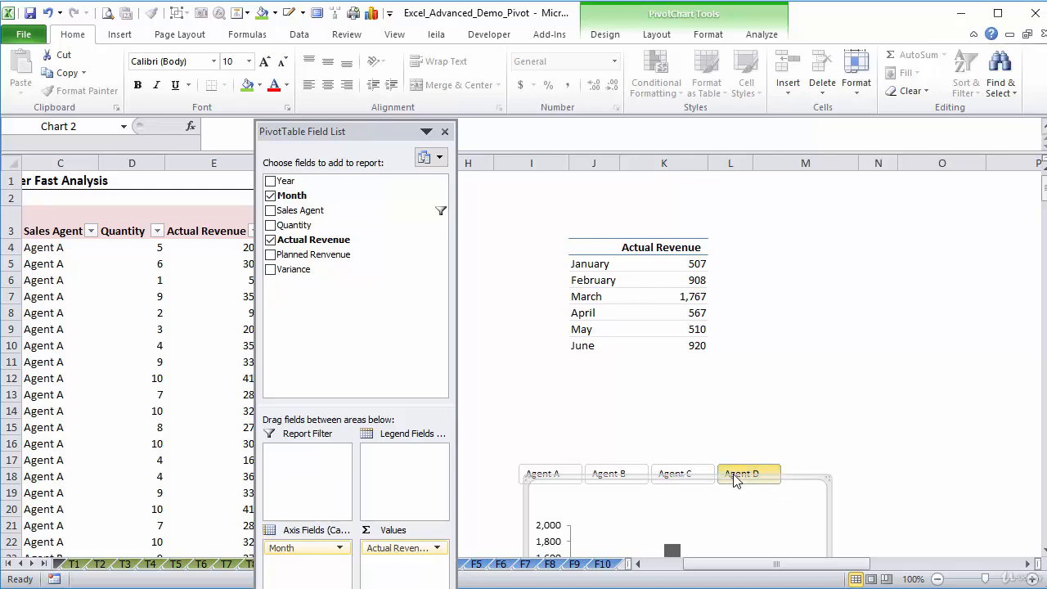
pyautogui.moveTo(721, 420); pyautogui.dragTo(694, 272)
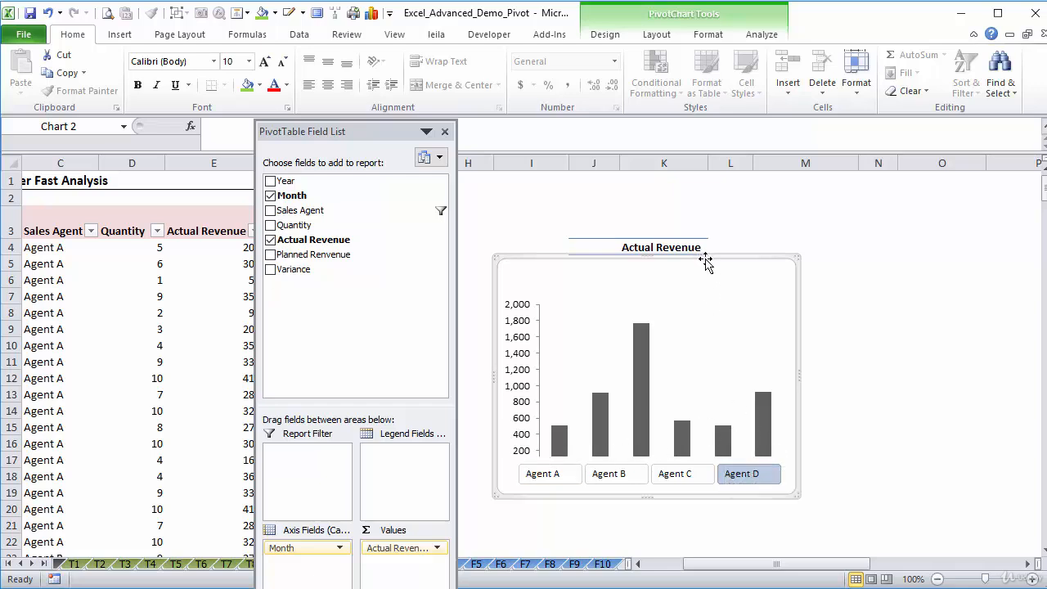
pyautogui.moveTo(705, 260); pyautogui.dragTo(732, 503)
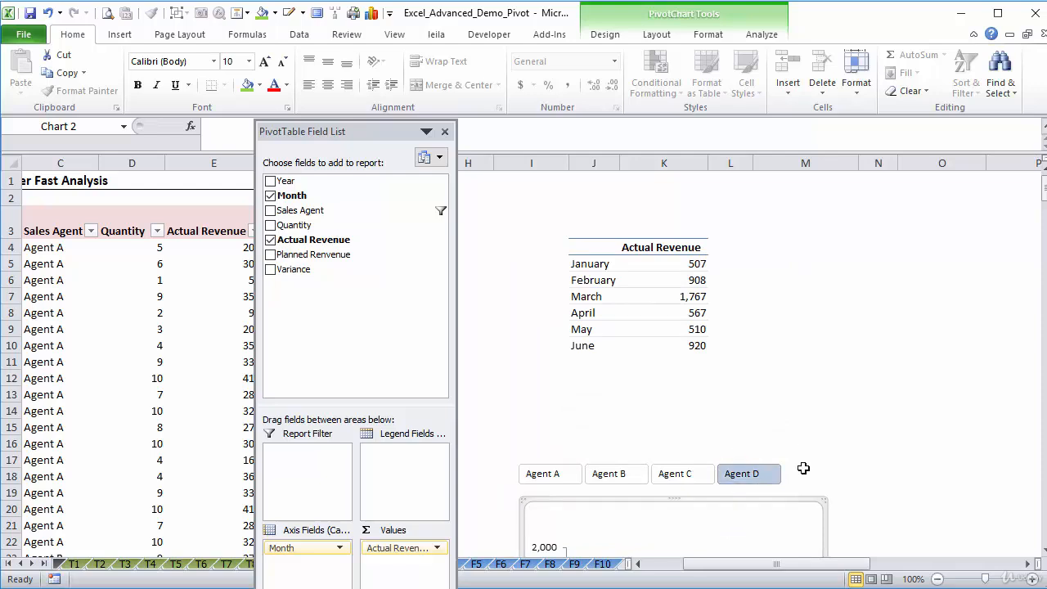
# Copy January and February from the PivotTable as values into M5:M6 and extend the month series to December in M16.
pyautogui.click(589, 269)
pyautogui.moveTo(591, 265); pyautogui.dragTo(591, 274)
pyautogui.hotkey('ctrl', 'c')
pyautogui.click(795, 263)
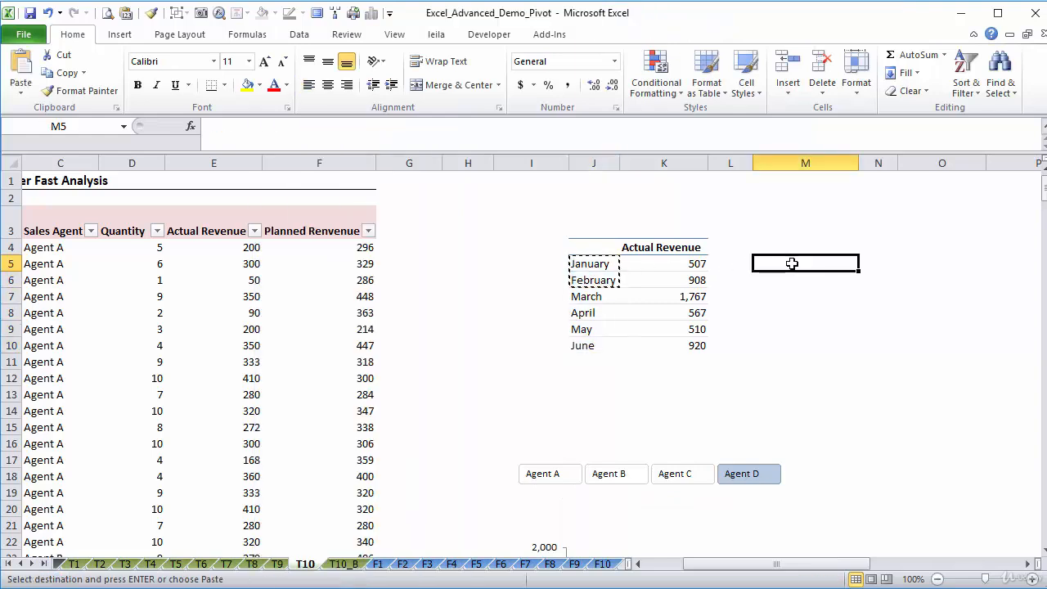
pyautogui.rightClick(796, 267)
pyautogui.click(833, 353)
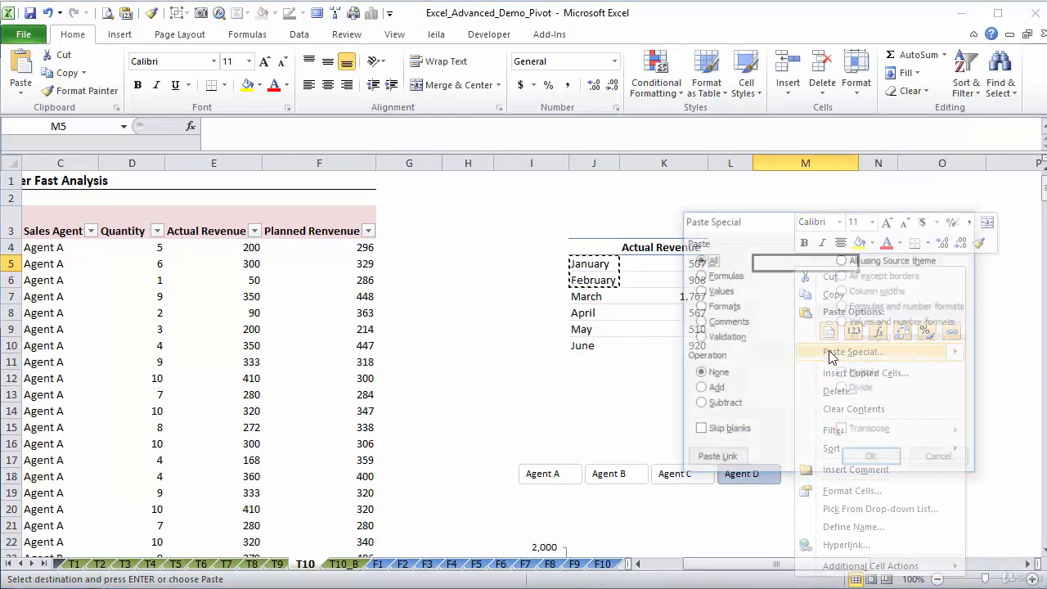
pyautogui.click(718, 290)
pyautogui.press('Return')
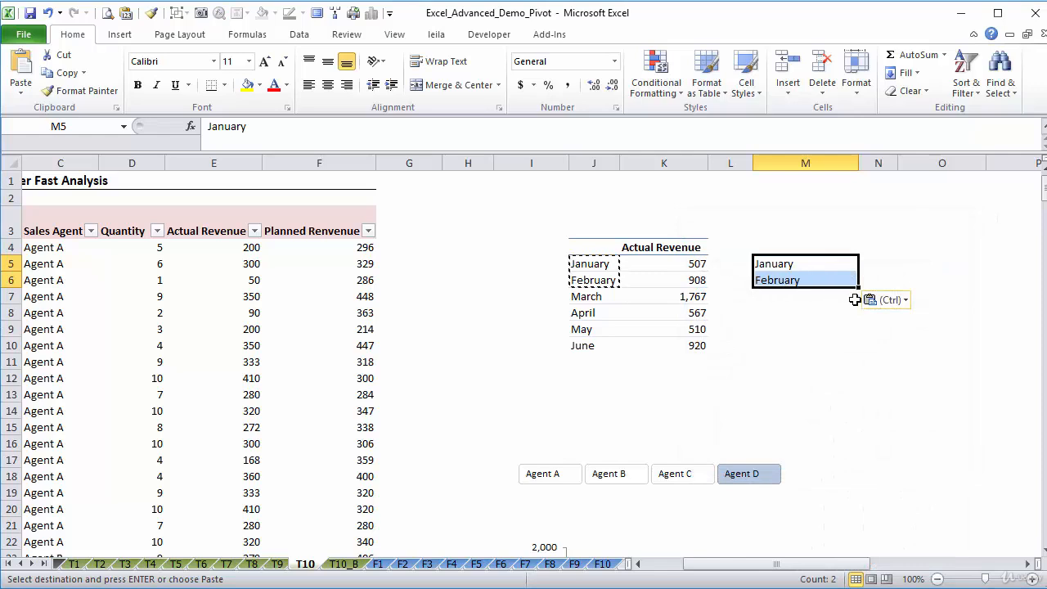
pyautogui.moveTo(858, 288); pyautogui.dragTo(858, 446)
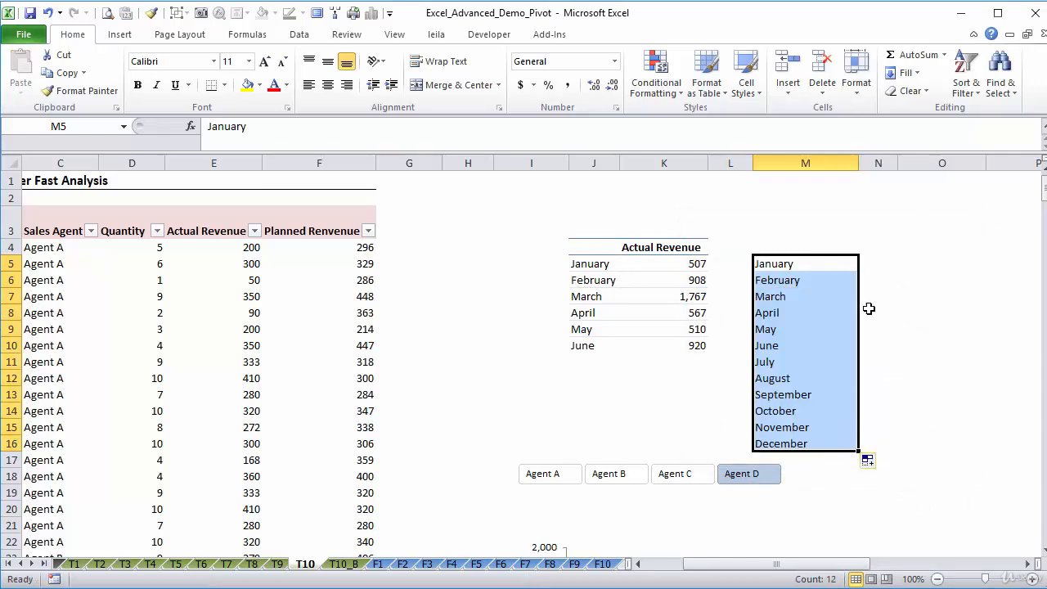
# Widen column N slightly and enter the heading Revenue in N4.
pyautogui.click(874, 262)
pyautogui.moveTo(898, 163); pyautogui.dragTo(917, 166)
pyautogui.click(869, 246)
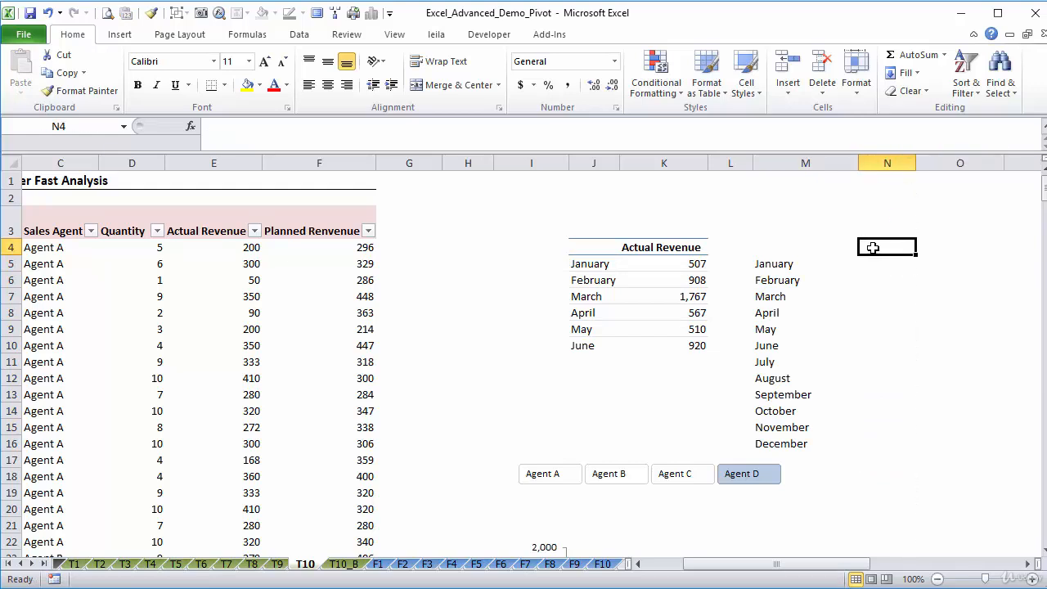
pyautogui.write('Revenue')
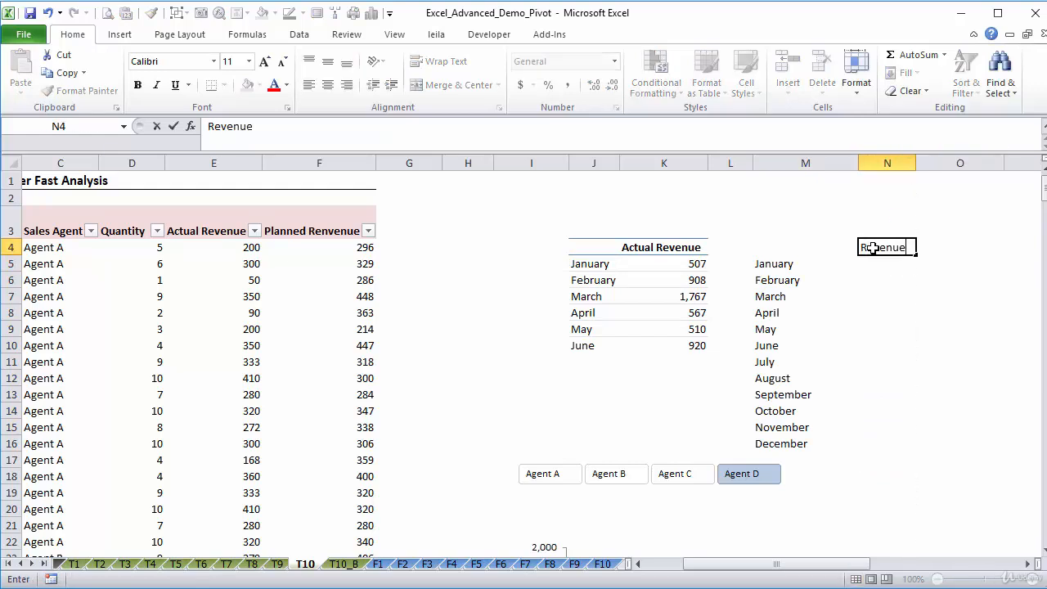
pyautogui.press('Return')
# In N5, reference the PivotTable's January revenue with GETPIVOTDATA and copy the formula down to N6.
pyautogui.write('=')
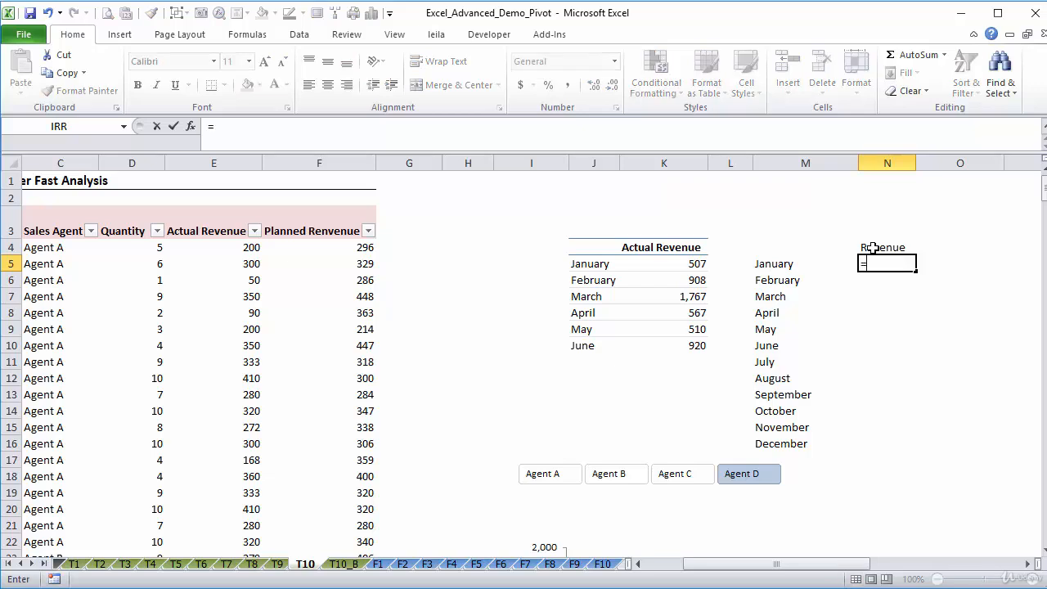
pyautogui.click(682, 264)
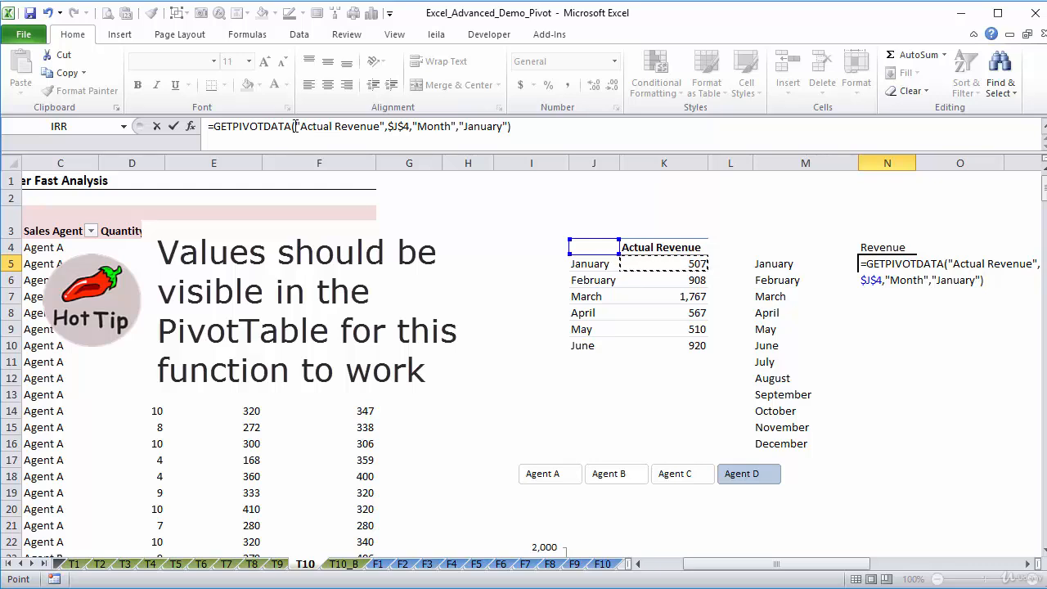
pyautogui.hotkey('ctrl', 'Return')
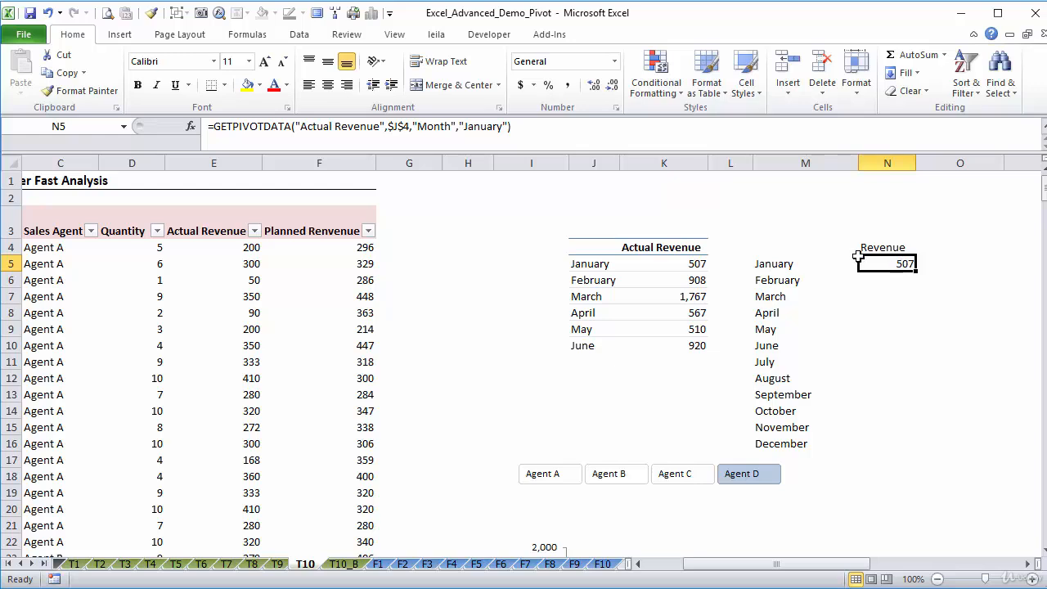
pyautogui.moveTo(914, 277); pyautogui.dragTo(914, 296)
pyautogui.click(902, 278)
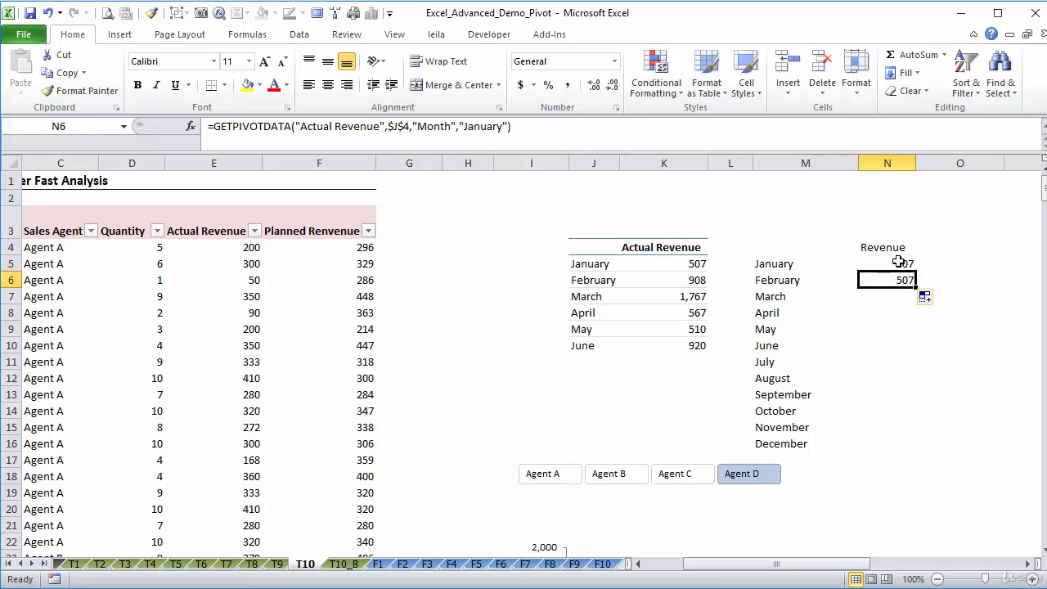
# Replace the hard-coded "January" in N5's GETPIVOTDATA formula with a reference to M5 and fill it down to N16.
pyautogui.click(898, 264)
pyautogui.moveTo(503, 126); pyautogui.dragTo(462, 123)
pyautogui.press('BackSpace')
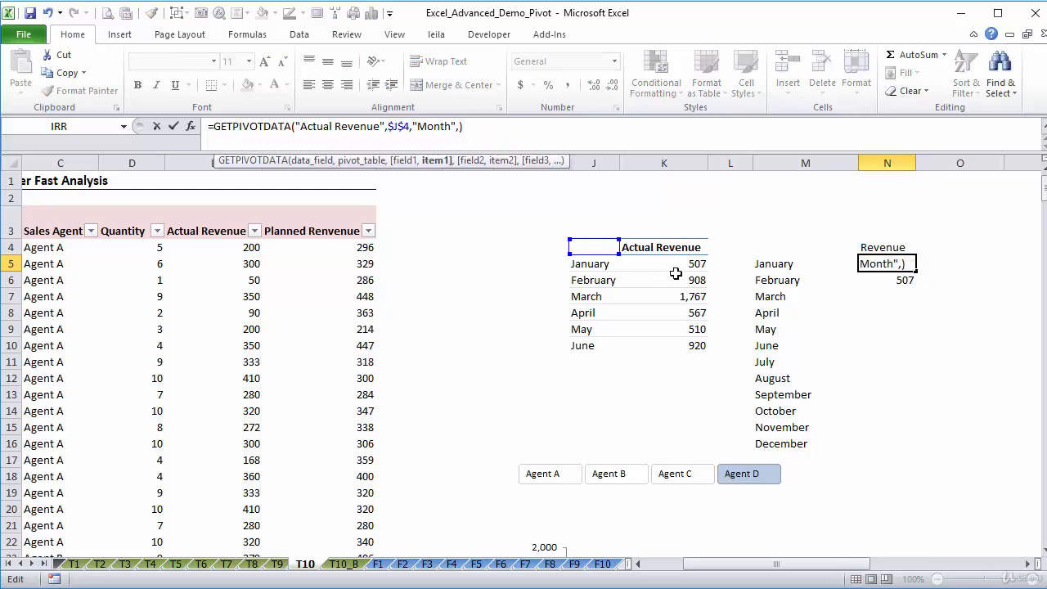
pyautogui.click(770, 264)
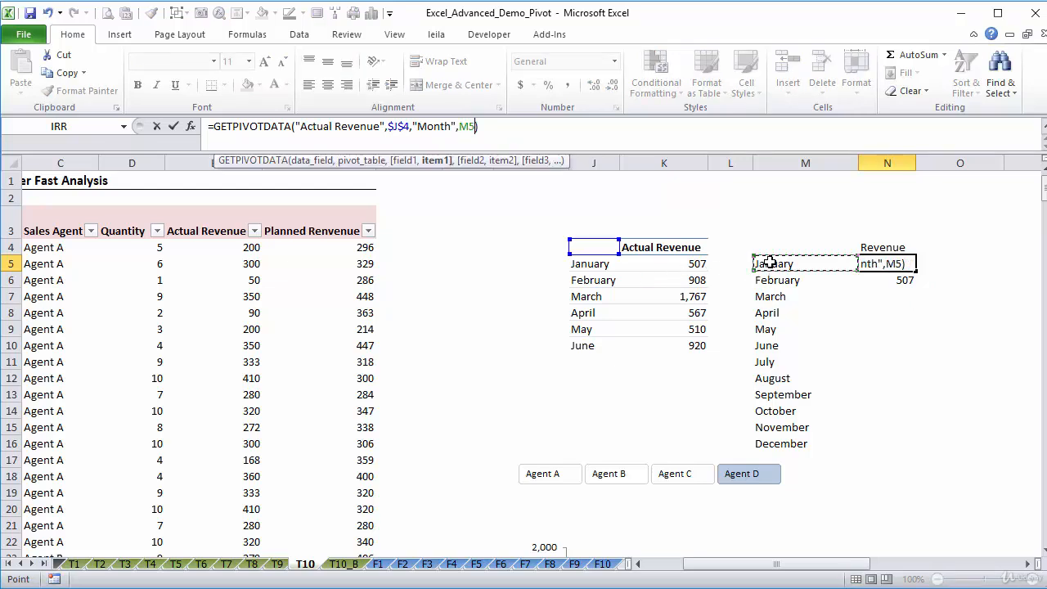
pyautogui.hotkey('ctrl', 'Return')
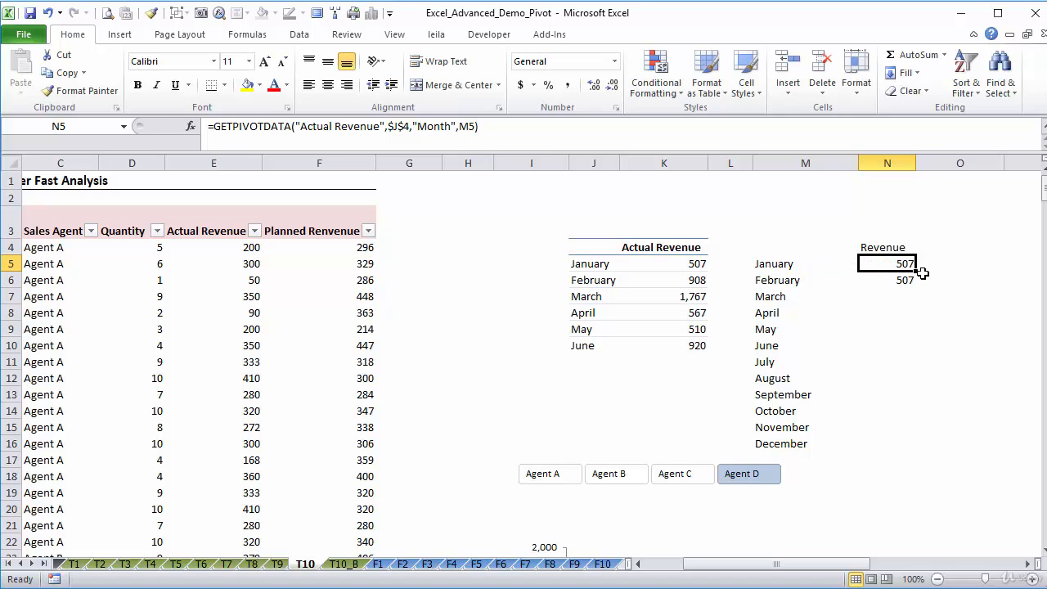
pyautogui.moveTo(917, 271); pyautogui.dragTo(902, 450)
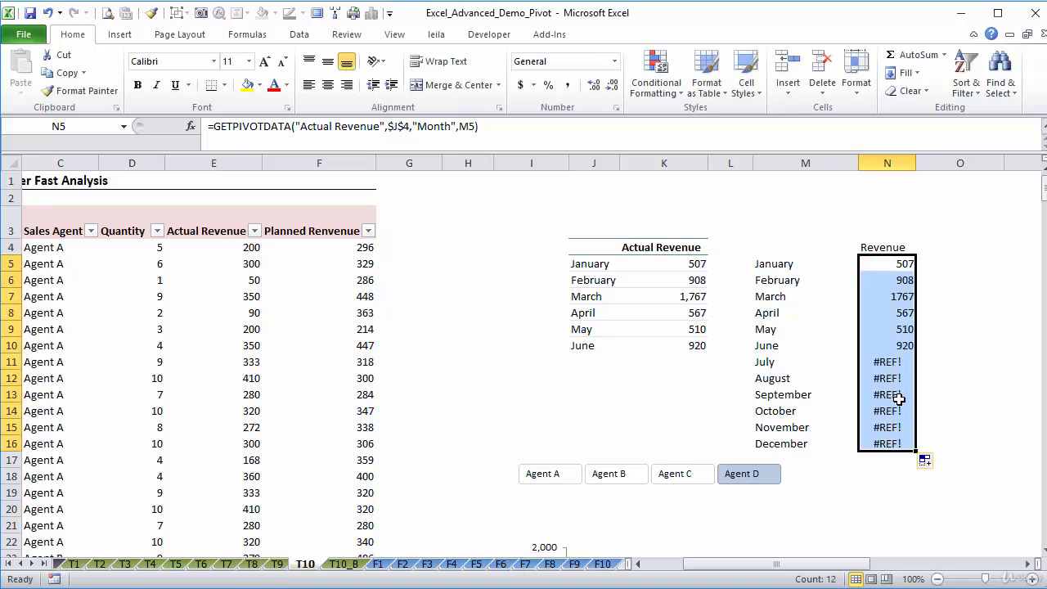
# Wrap N5's GETPIVOTDATA formula in IFERROR with "" as the error value and fill it down to N16.
pyautogui.click(879, 261)
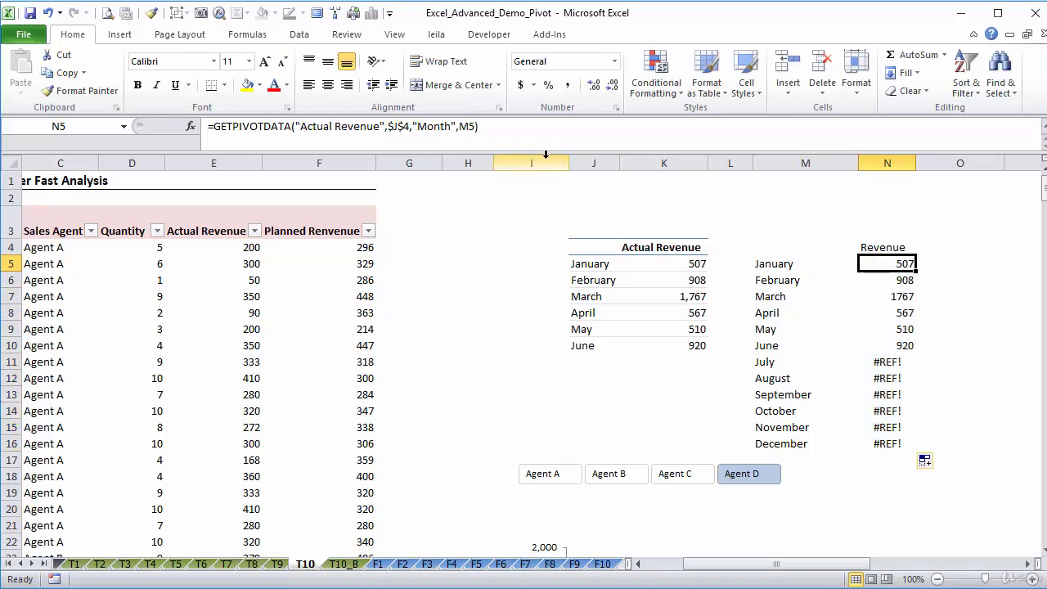
pyautogui.click(218, 126)
pyautogui.write('i')
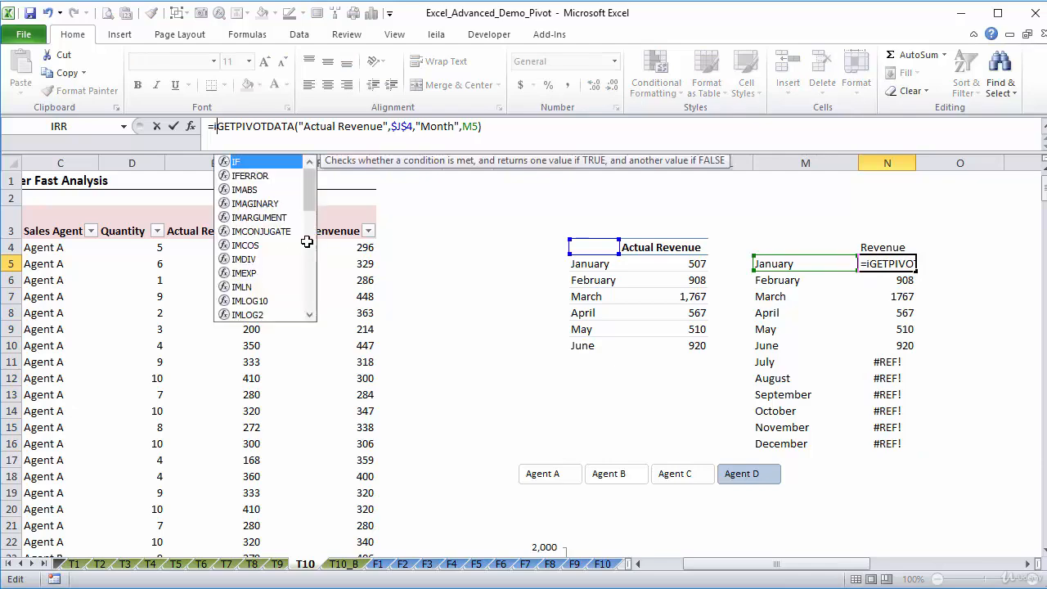
pyautogui.write('ferror(')
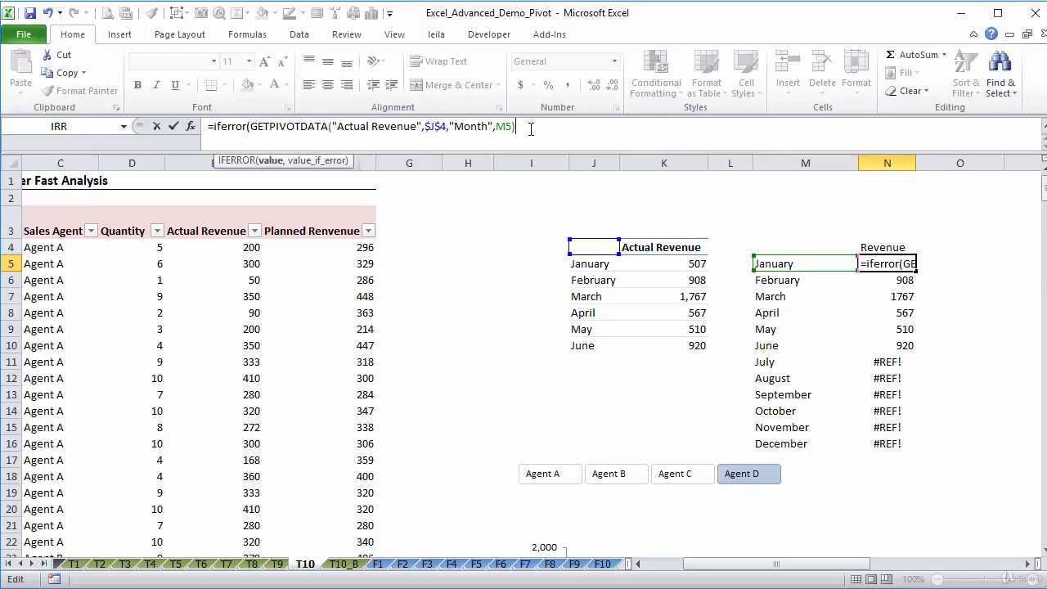
pyautogui.write(',M5),')
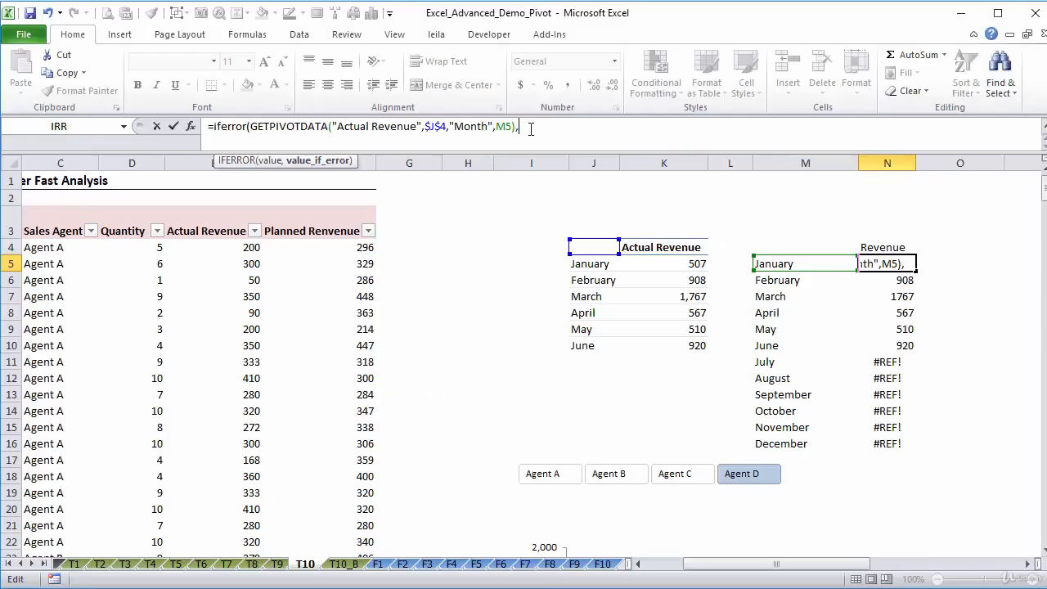
pyautogui.write(')')
pyautogui.hotkey('ctrl', 'Return')
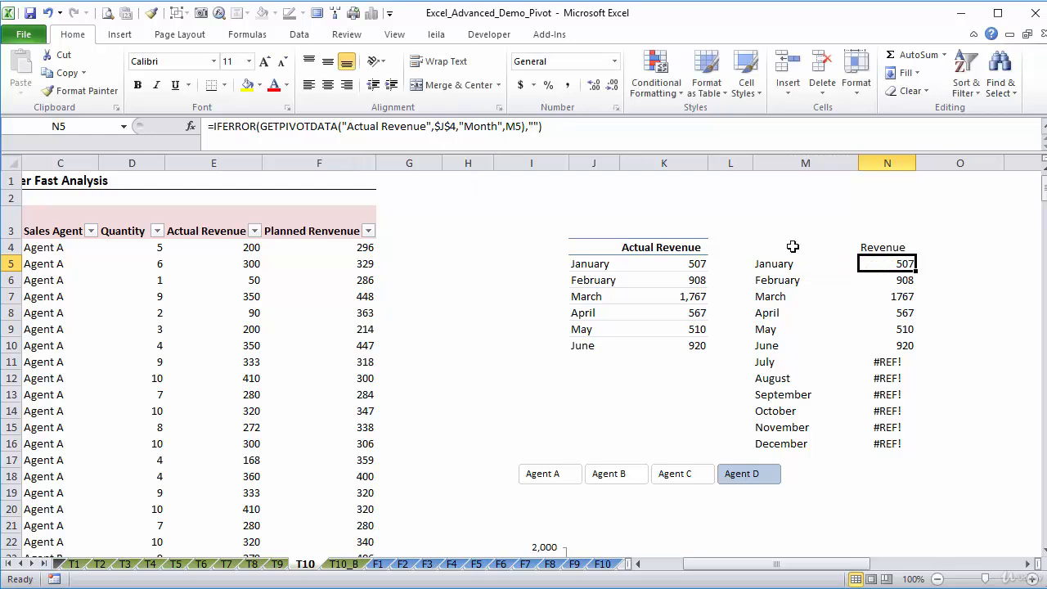
pyautogui.moveTo(918, 270); pyautogui.dragTo(911, 447)
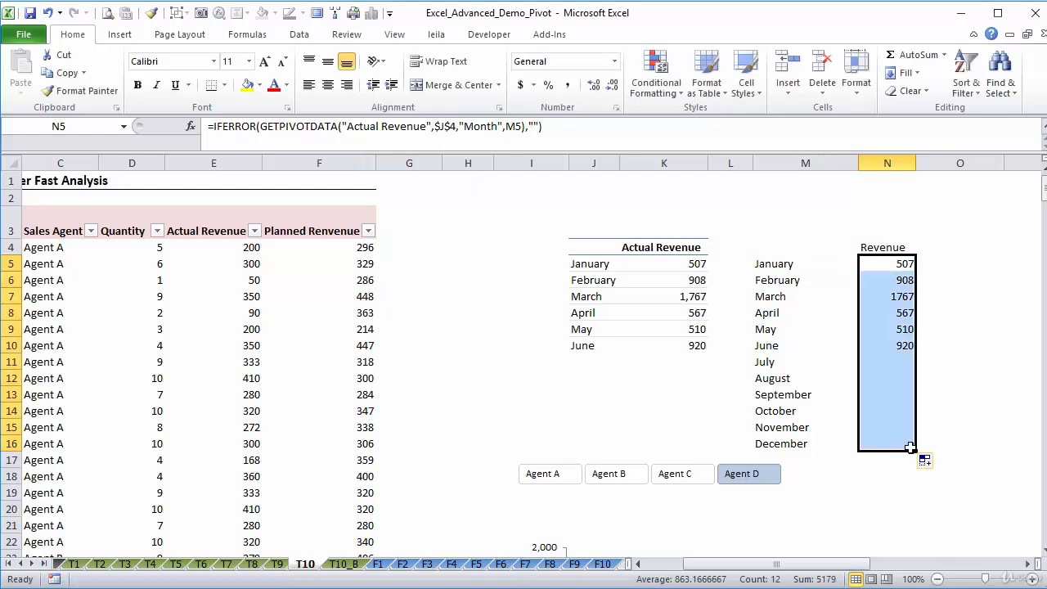
# Enter the heading Max in O4, beside the Revenue heading.
pyautogui.click(934, 250)
pyautogui.write('Max')
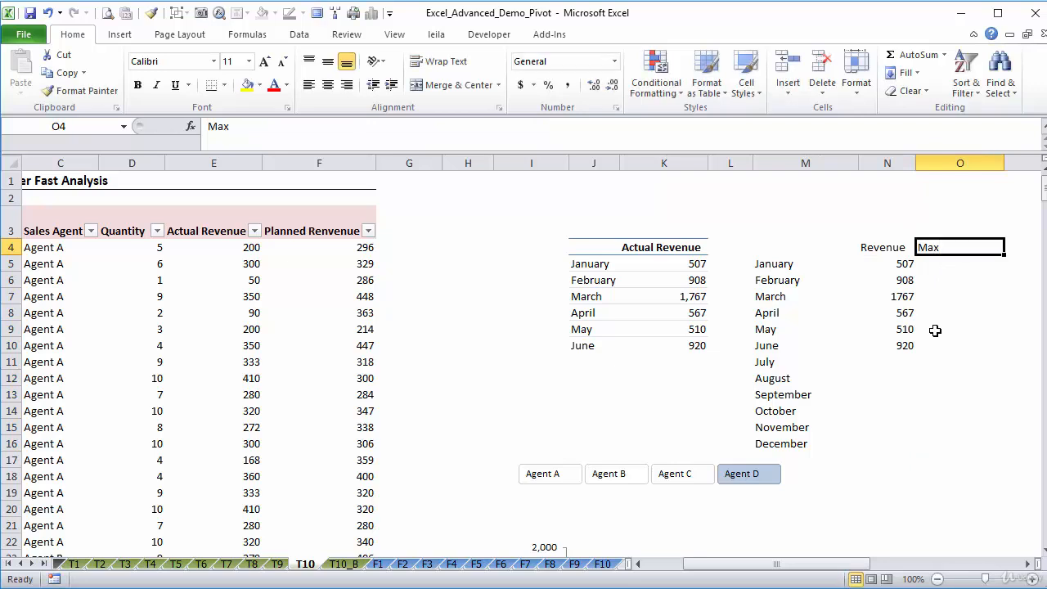
# In O5, enter =IF(N5=MAX(N5:N16),N5,"") so only the highest monthly revenue is returned.
pyautogui.click(935, 330)
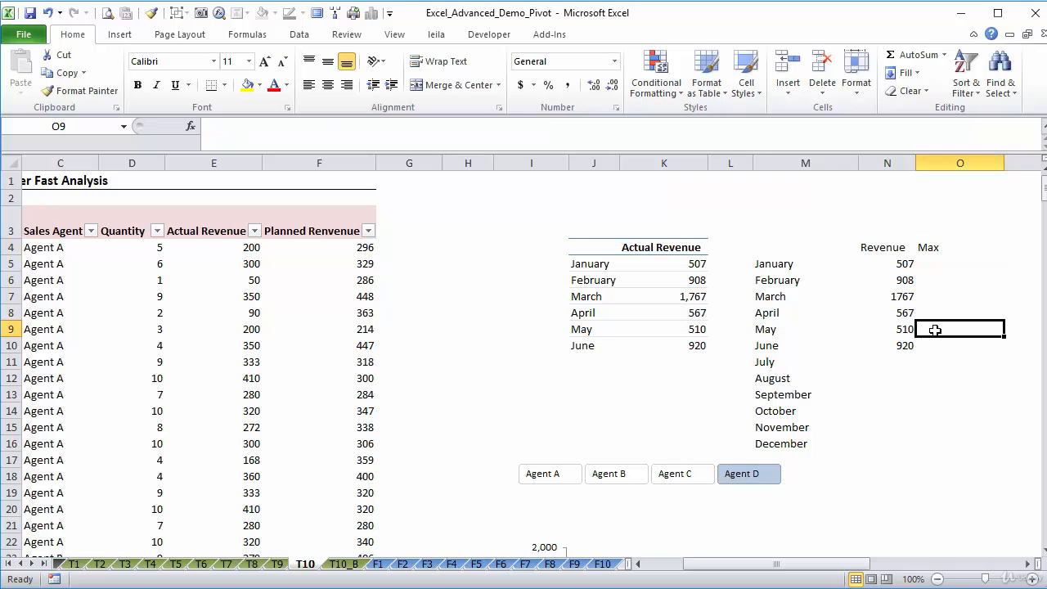
pyautogui.press('Up')
pyautogui.press('Up')
pyautogui.press('Up')
pyautogui.press('Up')
pyautogui.write('=if(')
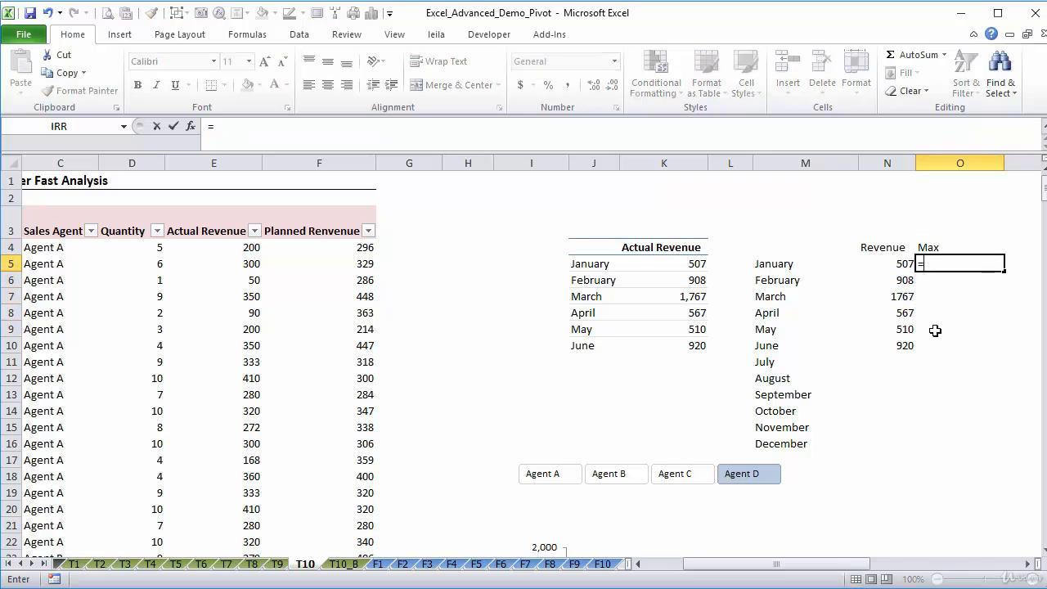
pyautogui.click(891, 266)
pyautogui.write('=')
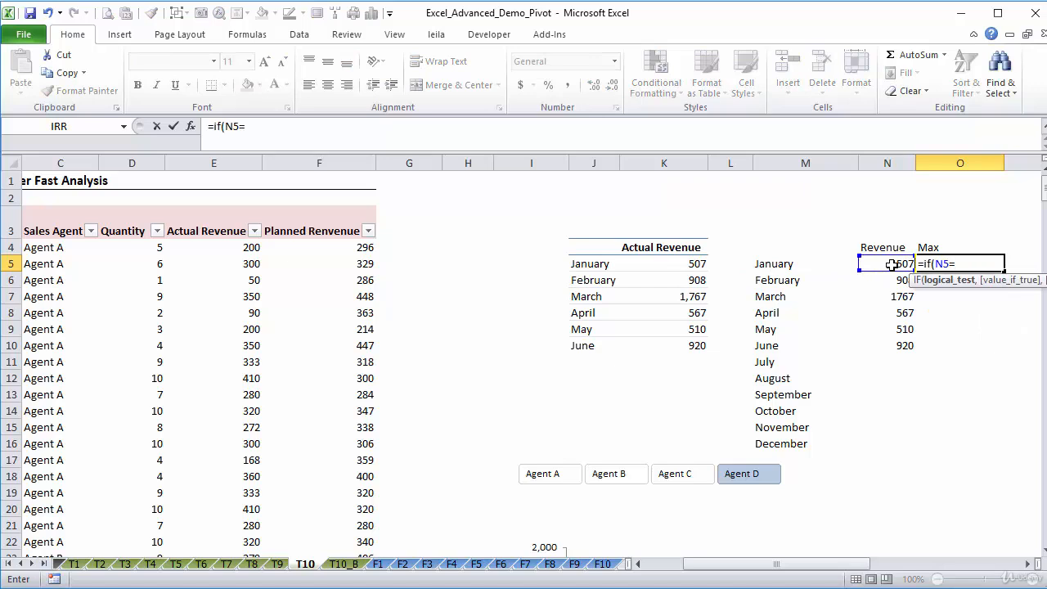
pyautogui.write('max(')
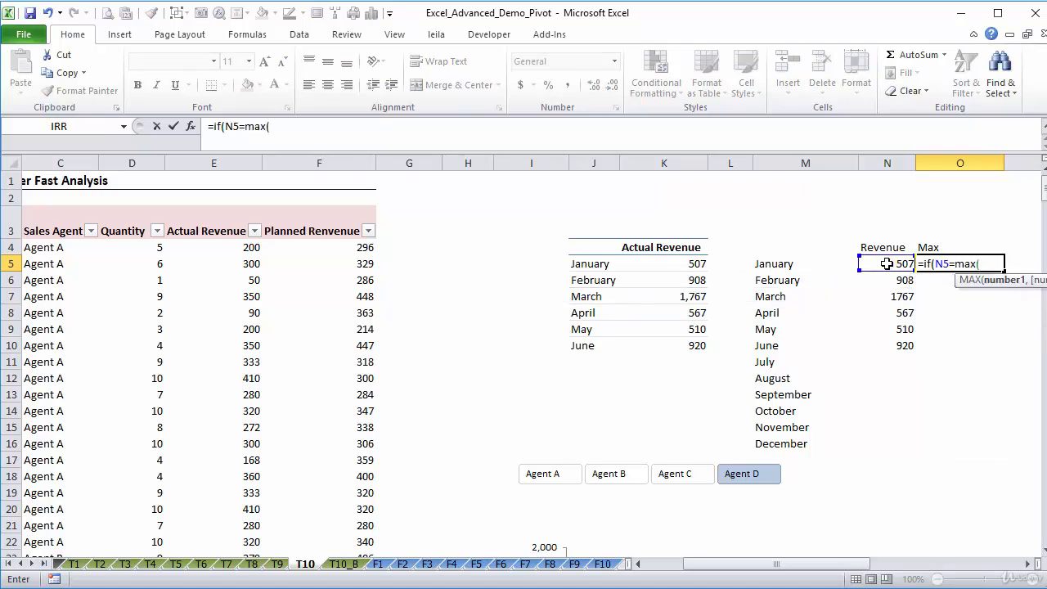
pyautogui.moveTo(887, 264); pyautogui.dragTo(895, 442)
pyautogui.write('),')
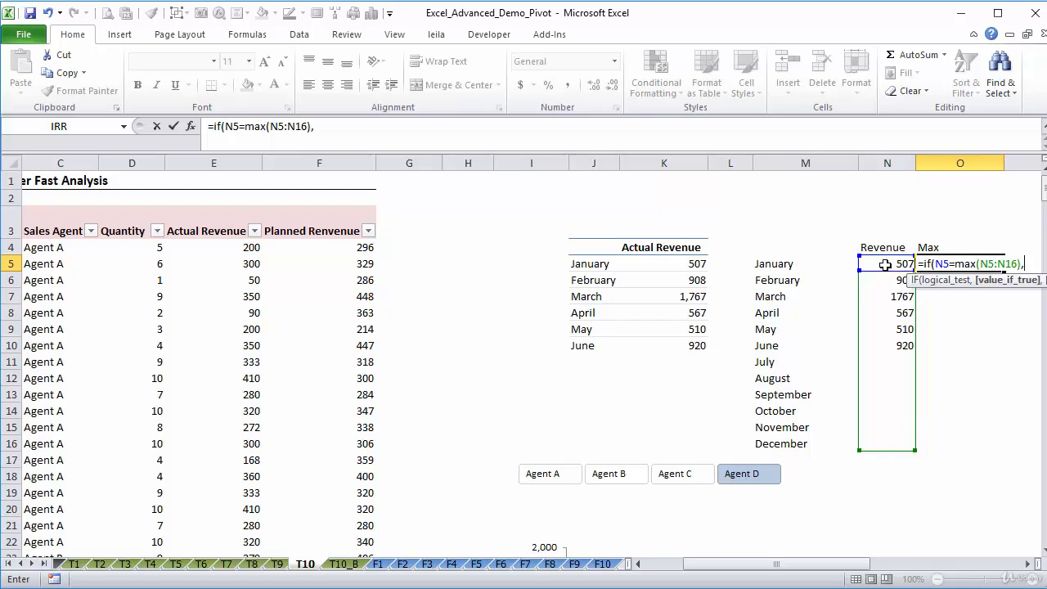
pyautogui.click(888, 269)
pyautogui.write(',"")')
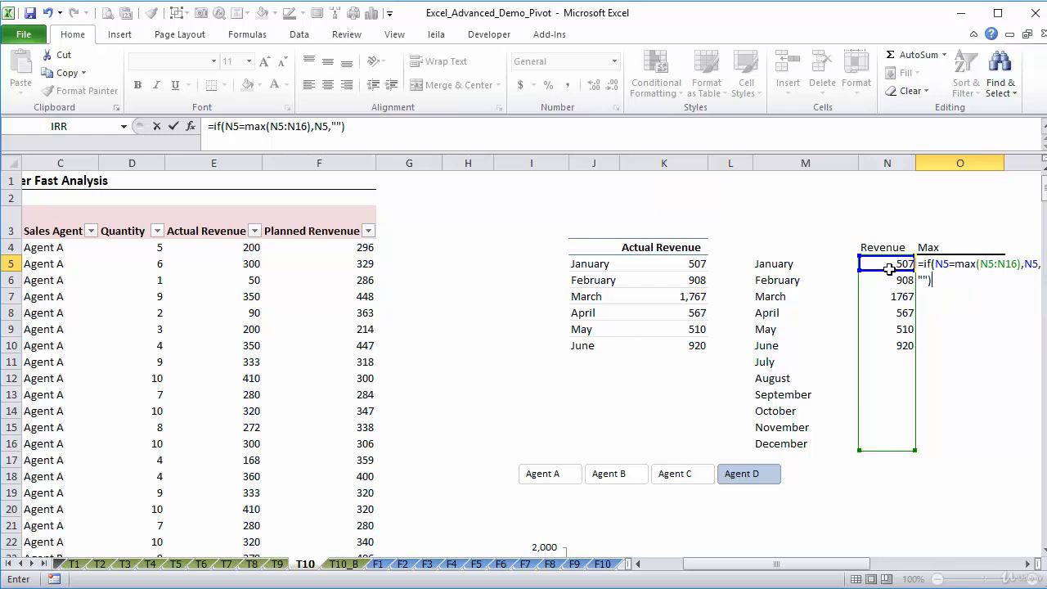
pyautogui.hotkey('ctrl', 'Return')
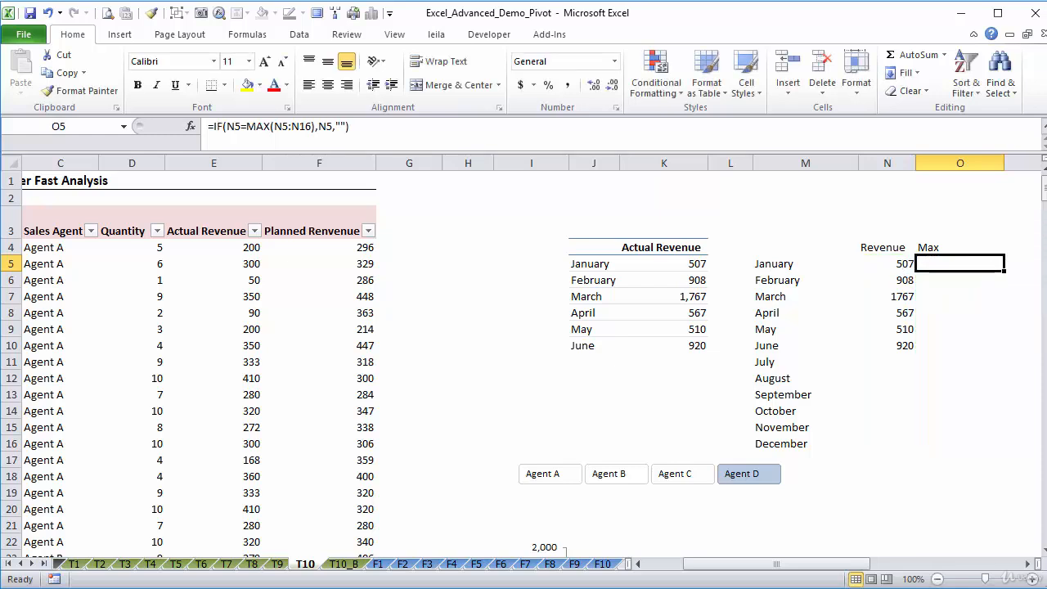
# Make the MAX range in O5 absolute as $N$5:$N$16 and fill the formula down to O16.
pyautogui.doubleClick(301, 128)
pyautogui.press('F4')
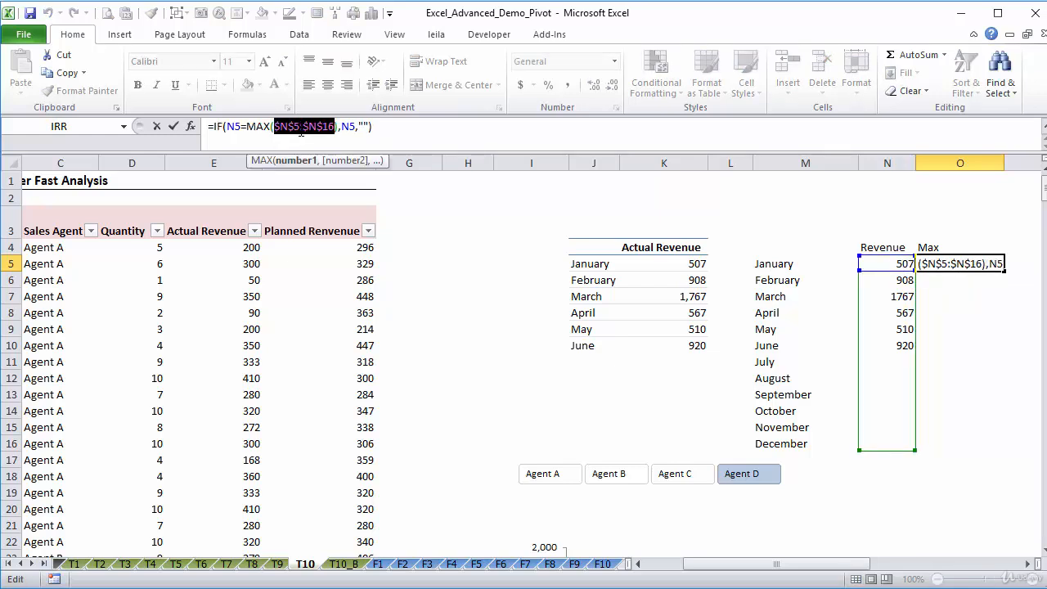
pyautogui.hotkey('ctrl', 'Return')
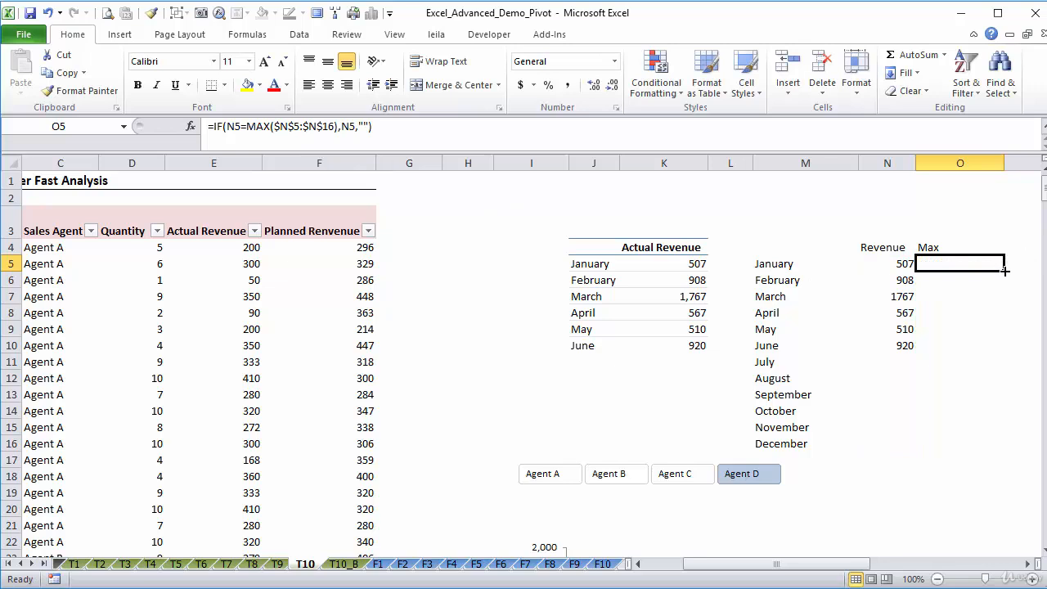
pyautogui.moveTo(1005, 271); pyautogui.dragTo(967, 457)
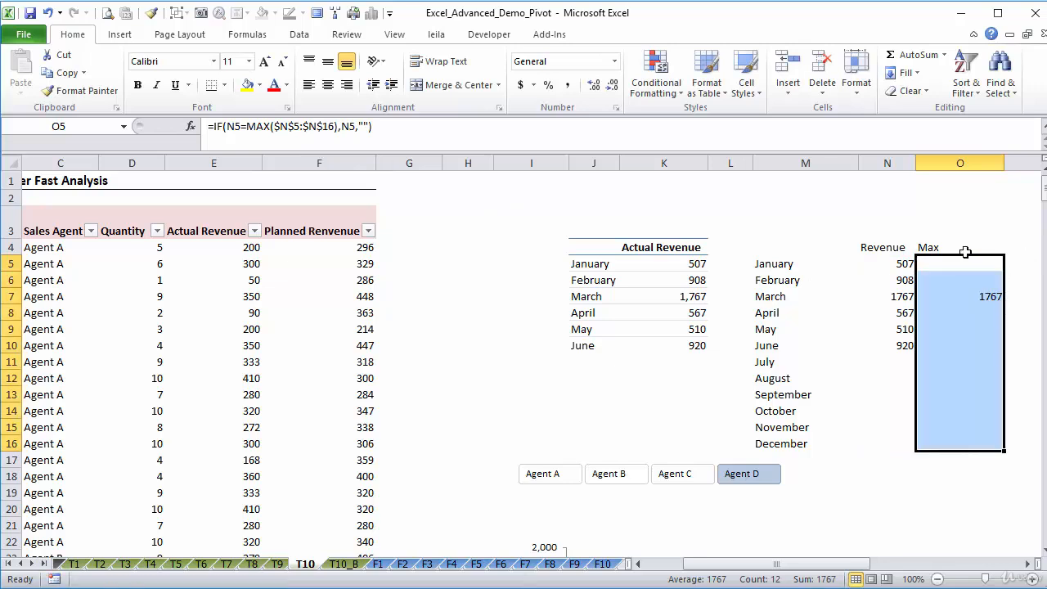
# Move the existing PivotChart from below the slicer onto the source data columns to clear space for a new chart.
pyautogui.click(958, 292)
pyautogui.click(897, 280)
pyautogui.click(898, 299)
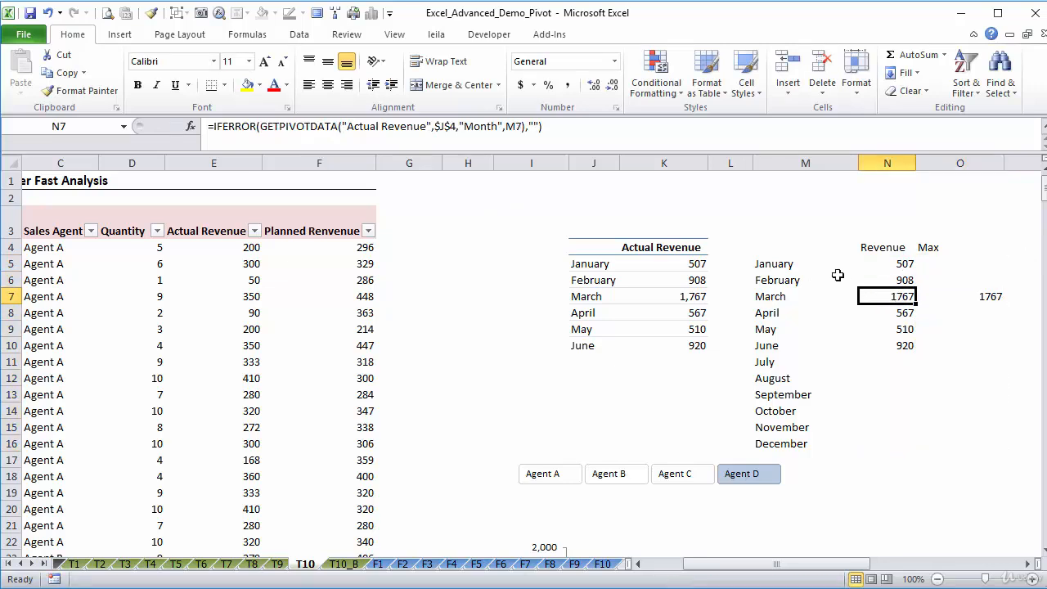
pyautogui.press('Down')
pyautogui.press('Down')
pyautogui.press('Down')
pyautogui.press('Down')
pyautogui.press('Down')
pyautogui.press('Down')
pyautogui.press('Down')
pyautogui.press('Down')
pyautogui.press('Down')
pyautogui.press('Down')
pyautogui.press('Down')
pyautogui.press('Down')
pyautogui.press('Down')
pyautogui.press('Down')
pyautogui.press('Down')
pyautogui.press('Down')
pyautogui.press('Down')
pyautogui.press('Down')
pyautogui.press('Down')
pyautogui.press('Down')
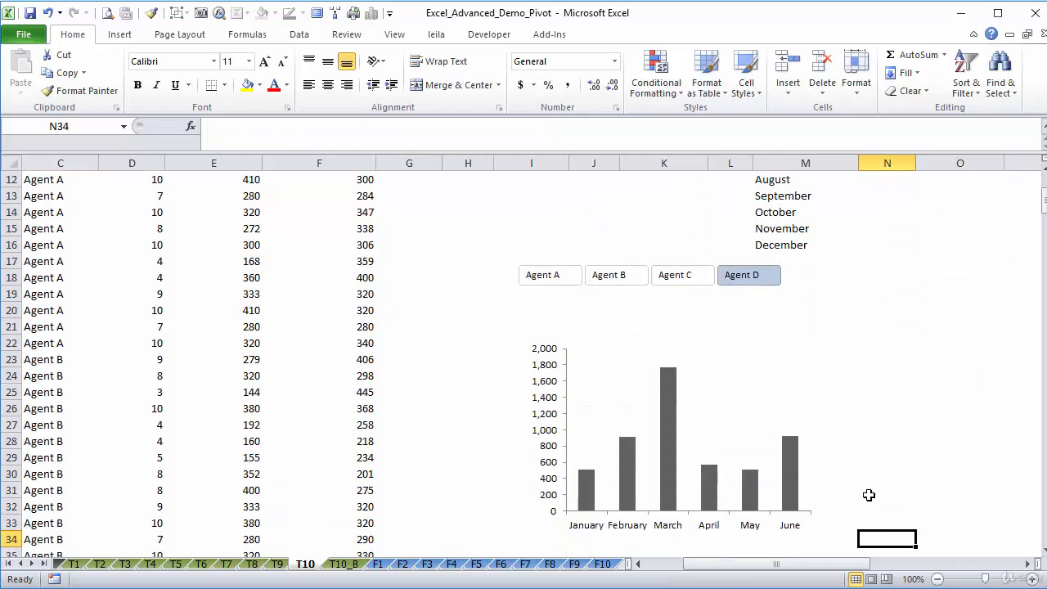
pyautogui.click(788, 385)
pyautogui.moveTo(733, 307); pyautogui.dragTo(218, 192)
# Insert a 2-D clustered column chart from M4:O16 and move it so its upper edge sits around row 10, over column I onward.
pyautogui.click(927, 267)
pyautogui.press('Up')
pyautogui.press('Up')
pyautogui.press('Up')
pyautogui.press('Up')
pyautogui.press('Up')
pyautogui.press('Up')
pyautogui.press('Up')
pyautogui.press('Up')
pyautogui.press('Up')
pyautogui.press('Up')
pyautogui.press('Up')
pyautogui.press('Up')
pyautogui.press('Up')
pyautogui.press('Up')
pyautogui.press('Up')
pyautogui.press('Up')
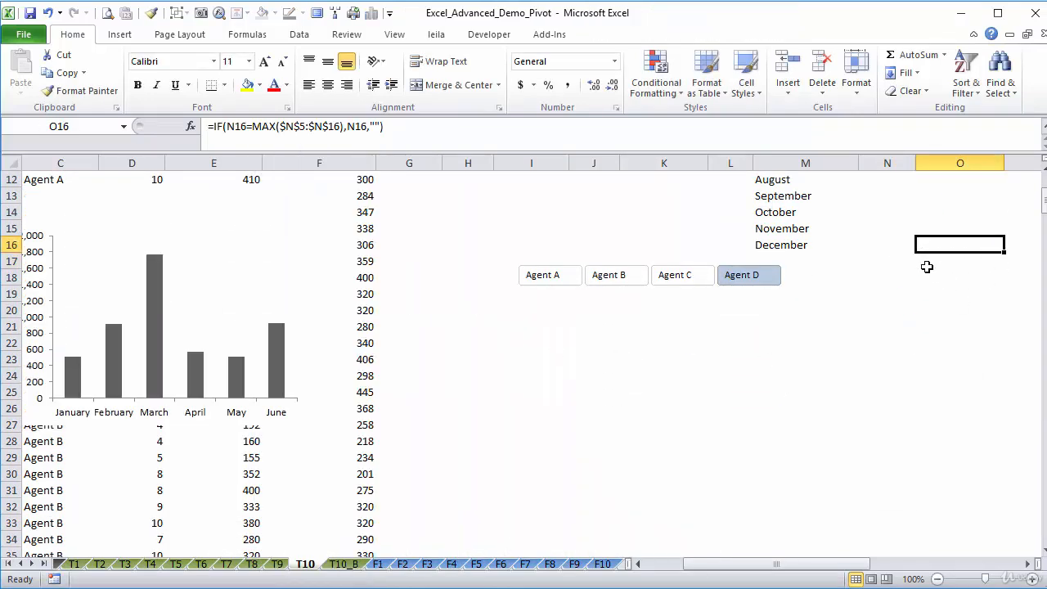
pyautogui.press('Left')
pyautogui.press('Left')
pyautogui.press('Down')
pyautogui.press('Down')
pyautogui.press('Down')
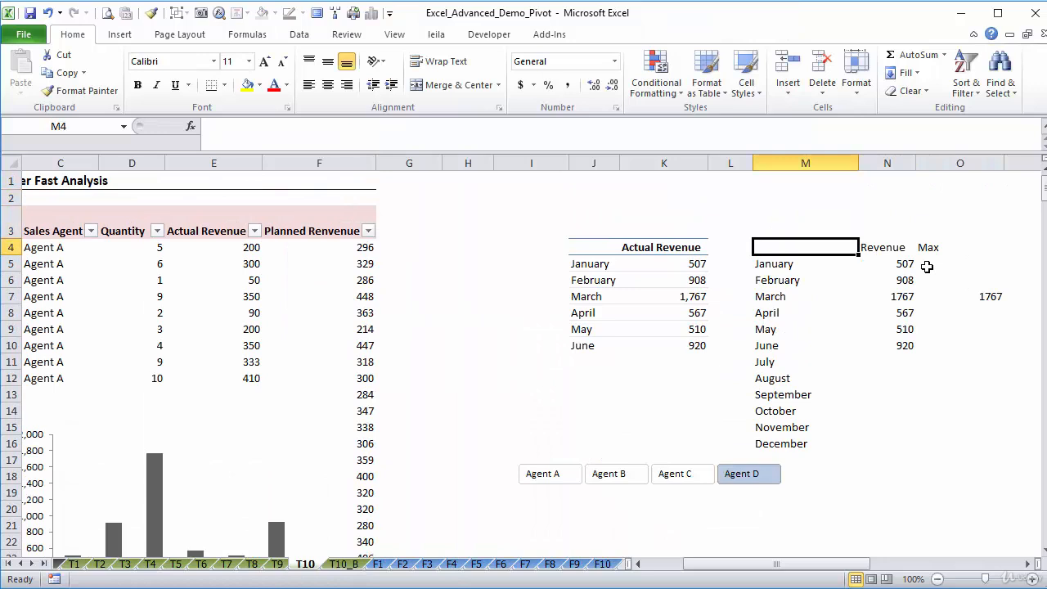
pyautogui.hotkey('shift', 'Right')
pyautogui.hotkey('shift', 'Right')
pyautogui.hotkey('shift', 'Down')
pyautogui.hotkey('shift', 'Down')
pyautogui.hotkey('shift', 'Down')
pyautogui.hotkey('shift', 'Down')
pyautogui.hotkey('shift', 'Down')
pyautogui.hotkey('shift', 'Down')
pyautogui.hotkey('shift', 'Down')
pyautogui.hotkey('shift', 'Down')
pyautogui.hotkey('shift', 'Down')
pyautogui.hotkey('shift', 'Down')
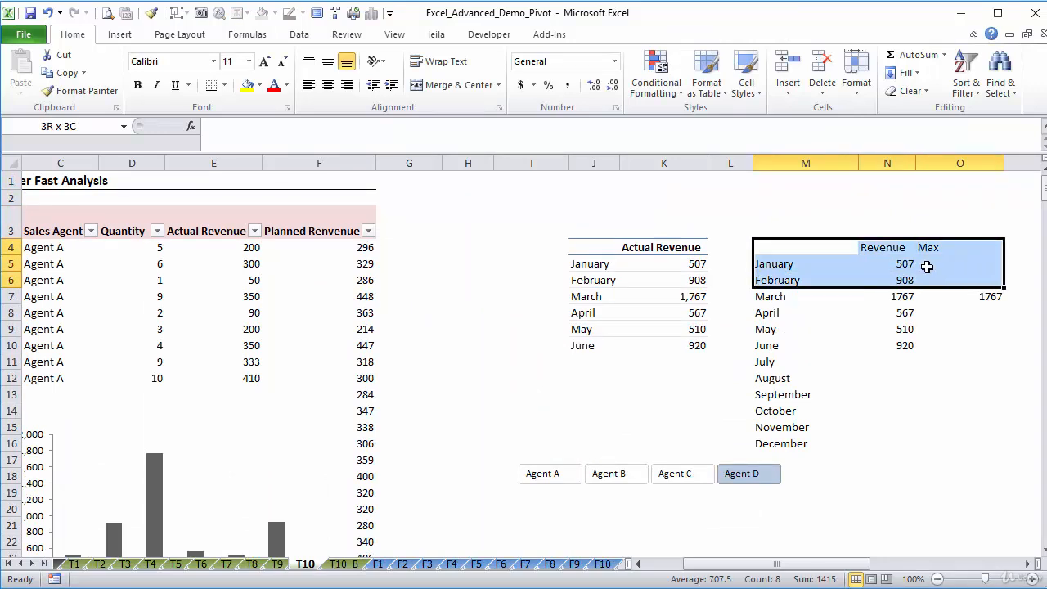
pyautogui.hotkey('shift', 'Down')
pyautogui.hotkey('shift', 'Down')
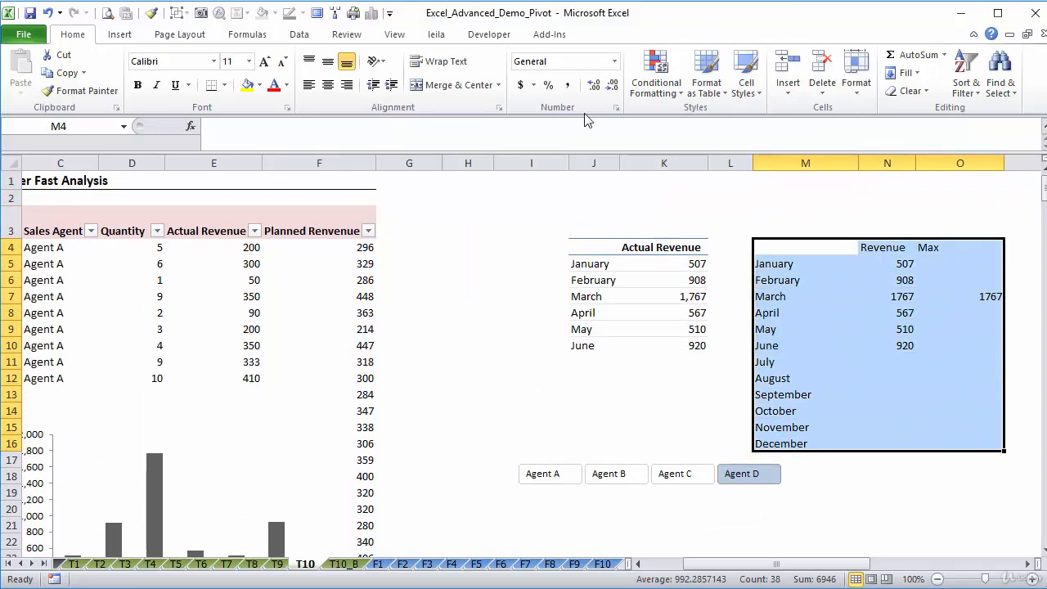
pyautogui.click(120, 34)
pyautogui.click(312, 75)
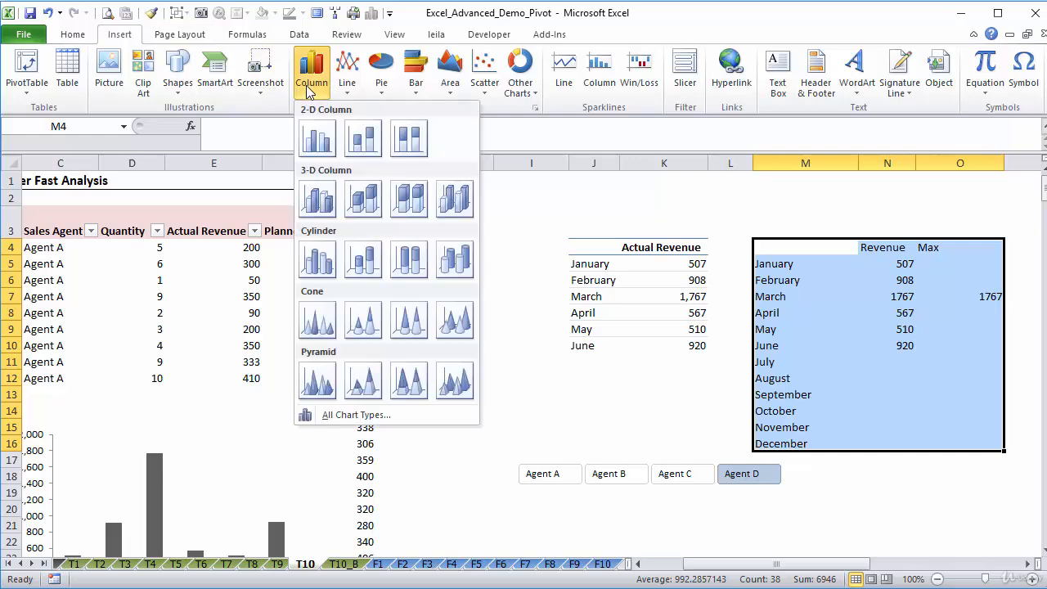
pyautogui.click(319, 135)
pyautogui.moveTo(470, 260); pyautogui.dragTo(563, 350)
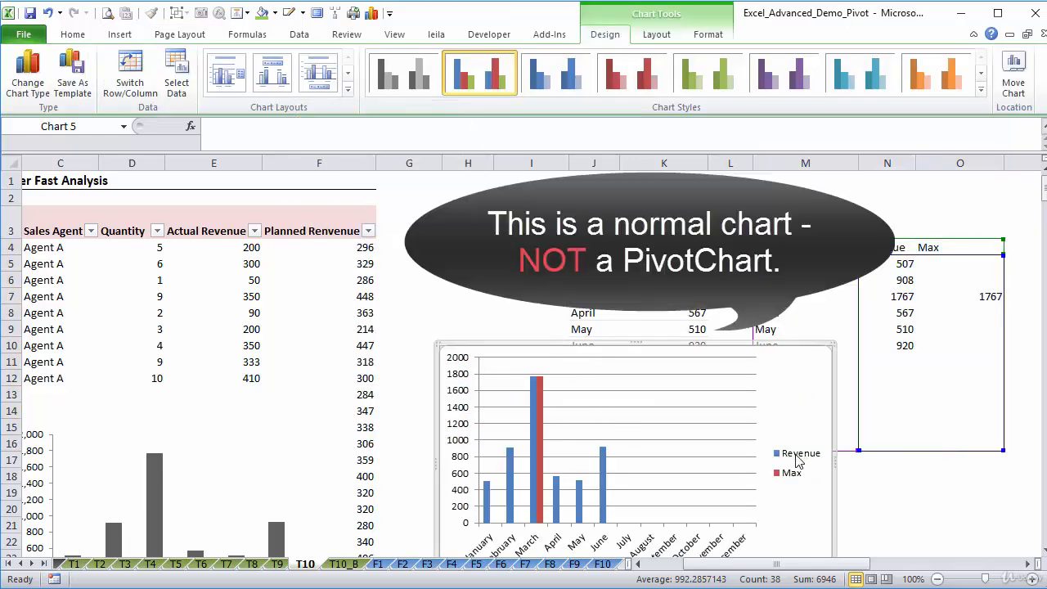
# Strip the legend, gridlines and outline from the new column chart and move it down to about row 15.
pyautogui.click(797, 461)
pyautogui.press('Delete')
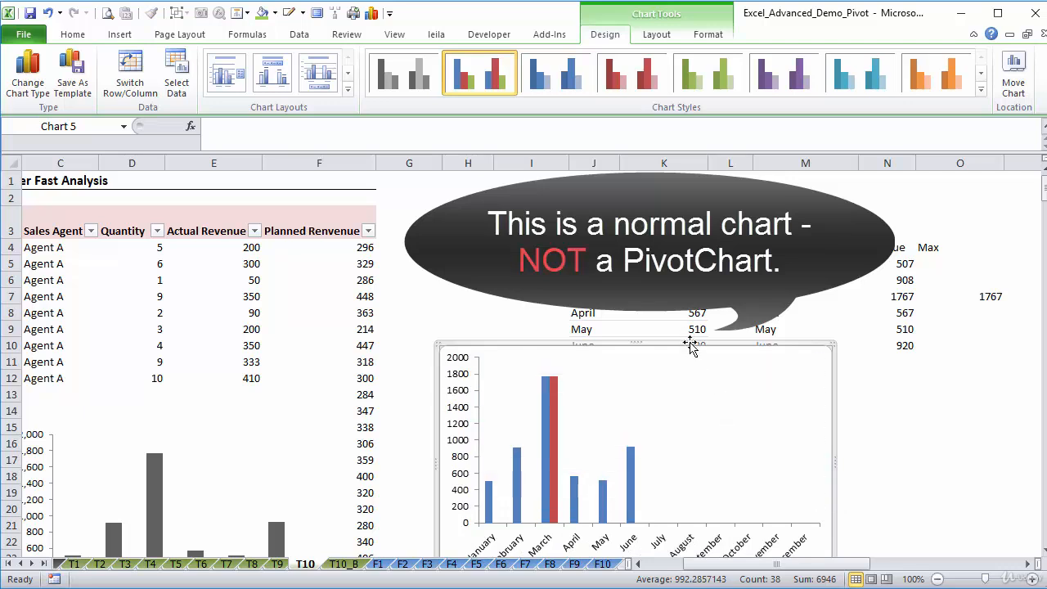
pyautogui.click(708, 33)
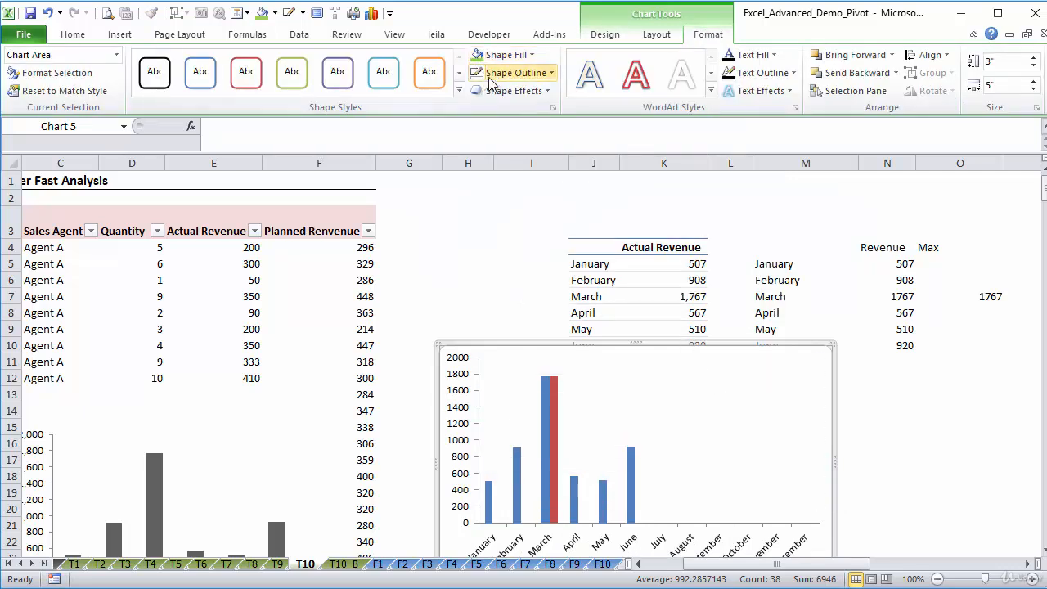
pyautogui.click(483, 296)
pyautogui.click(688, 411)
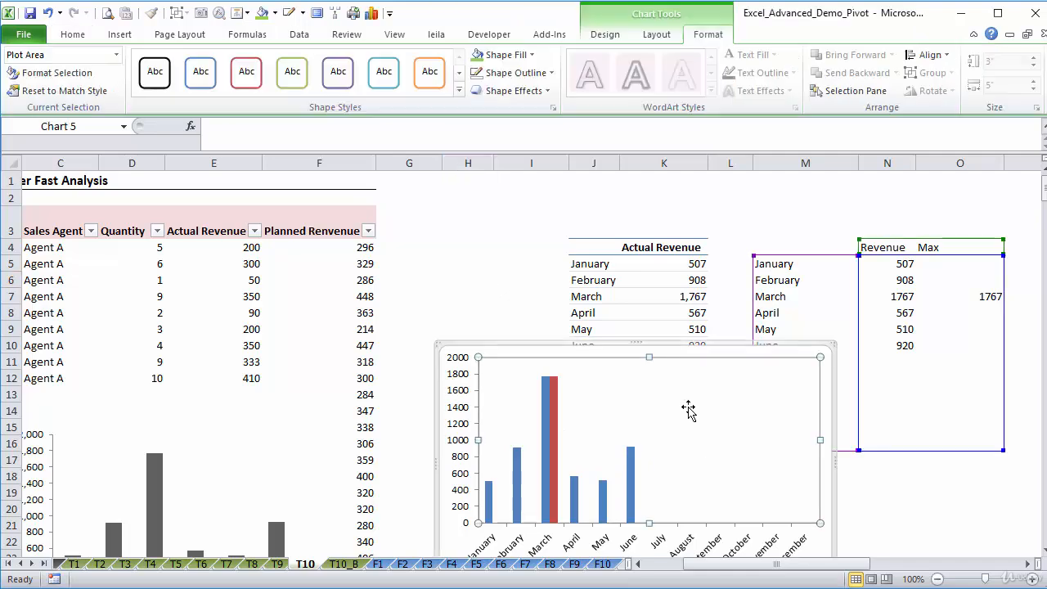
pyautogui.moveTo(649, 346); pyautogui.dragTo(675, 414)
# Set the series overlap of the new chart's Max series to 100%.
pyautogui.click(555, 350)
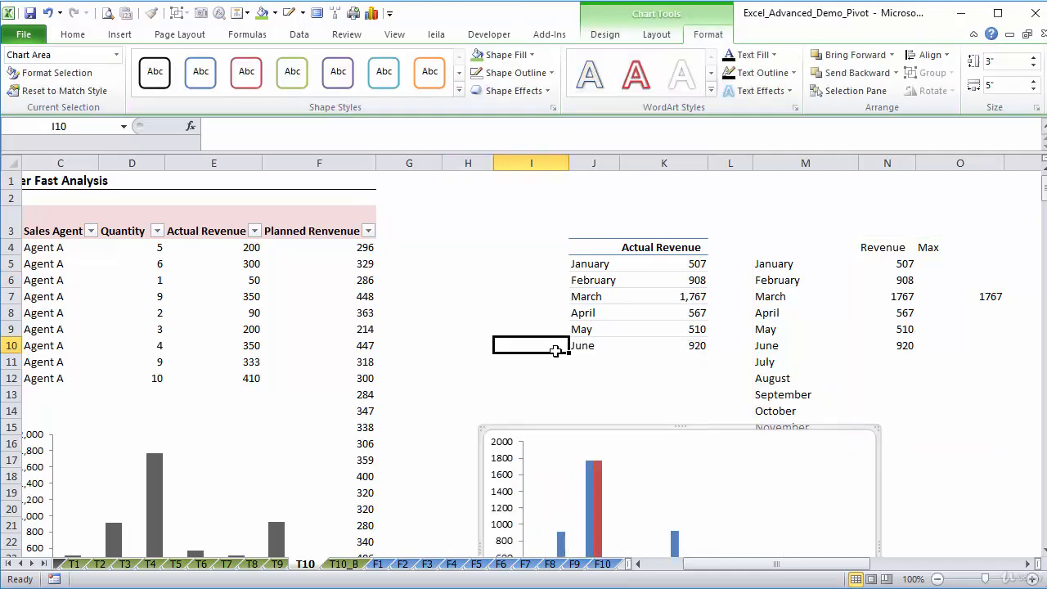
pyautogui.press('Down')
pyautogui.press('Down')
pyautogui.press('Down')
pyautogui.press('Down')
pyautogui.press('Down')
pyautogui.press('Down')
pyautogui.press('Down')
pyautogui.press('Down')
pyautogui.press('Down')
pyautogui.press('Down')
pyautogui.press('Down')
pyautogui.press('Down')
pyautogui.press('Down')
pyautogui.press('Down')
pyautogui.press('Down')
pyautogui.press('Down')
pyautogui.press('Down')
pyautogui.press('Down')
pyautogui.press('Down')
pyautogui.press('Down')
pyautogui.click(602, 368)
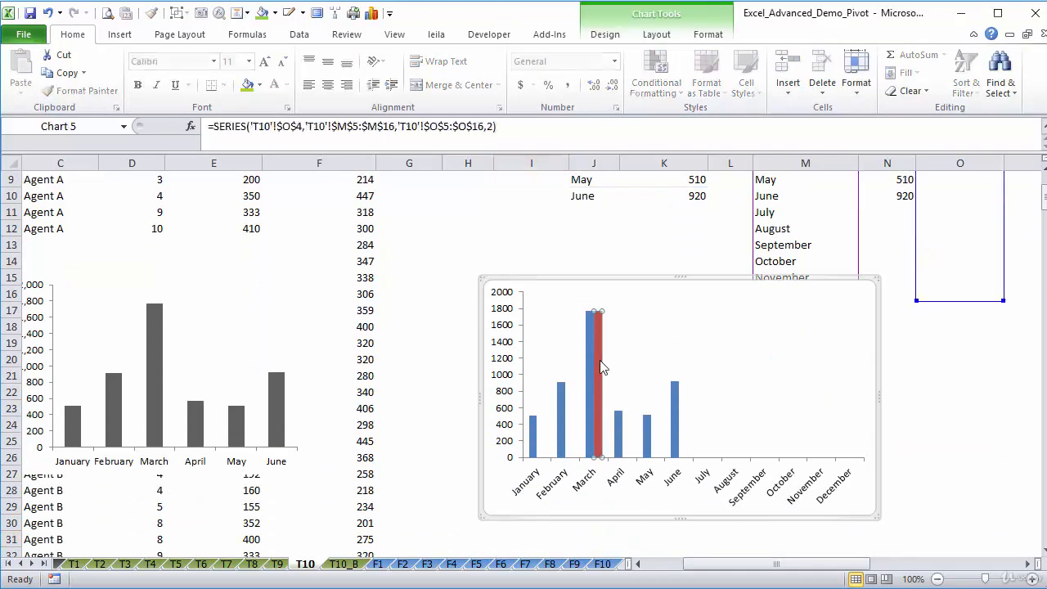
pyautogui.rightClick(601, 368)
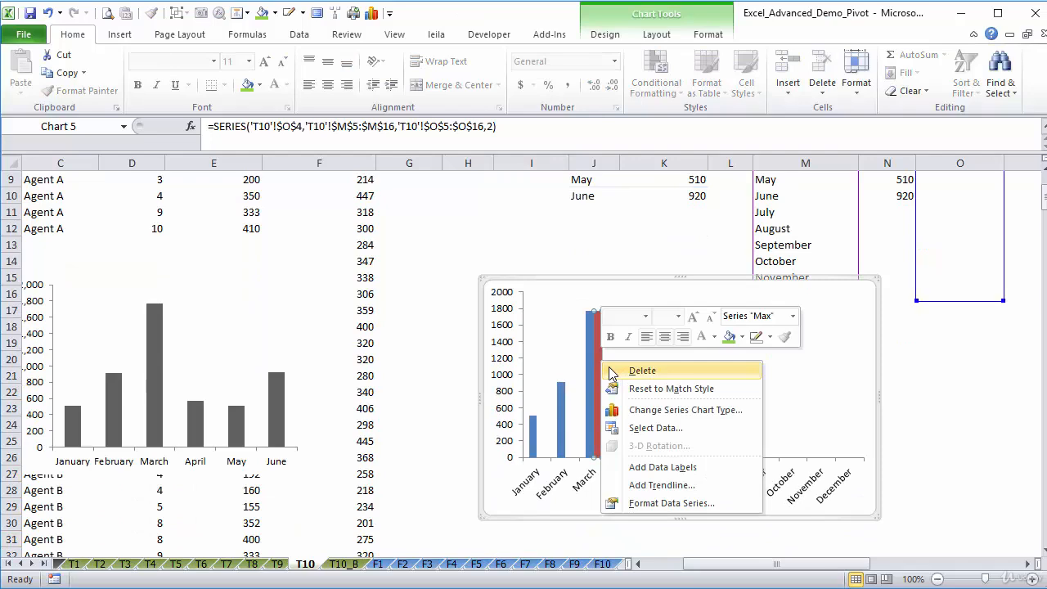
pyautogui.click(669, 503)
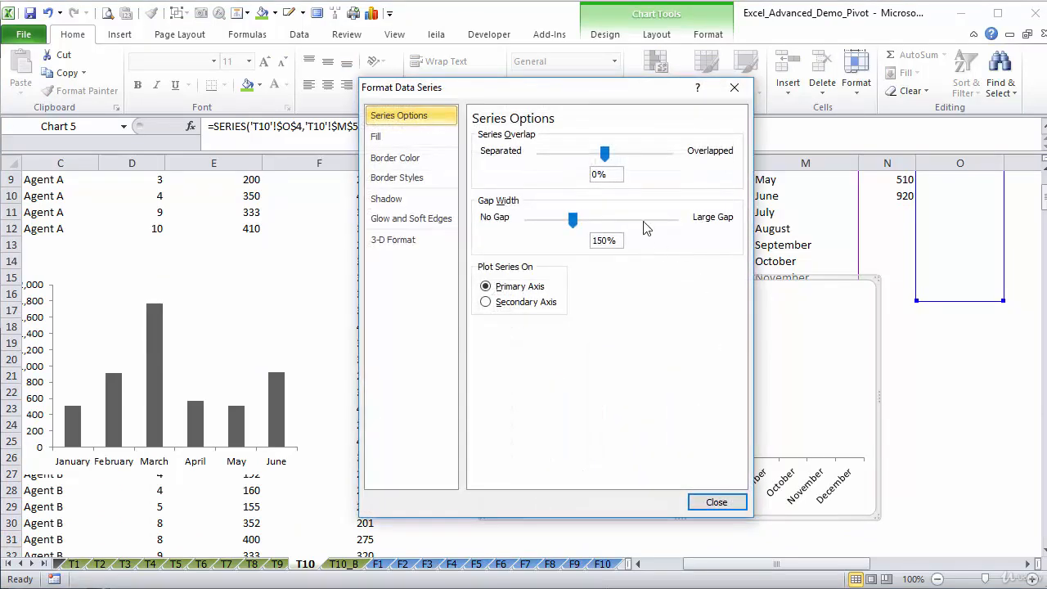
pyautogui.moveTo(605, 154); pyautogui.dragTo(683, 162)
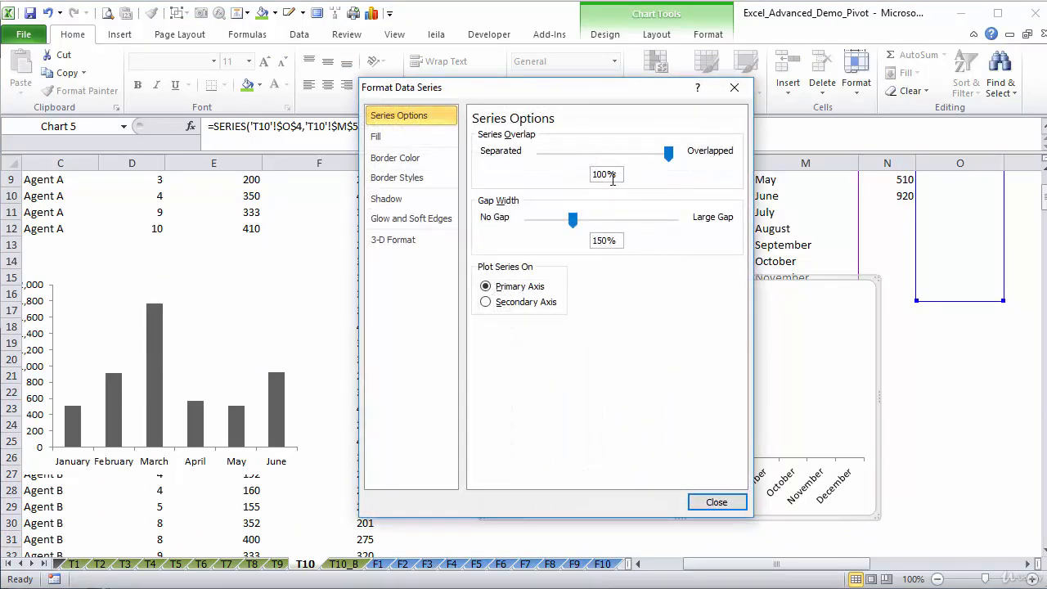
pyautogui.click(708, 502)
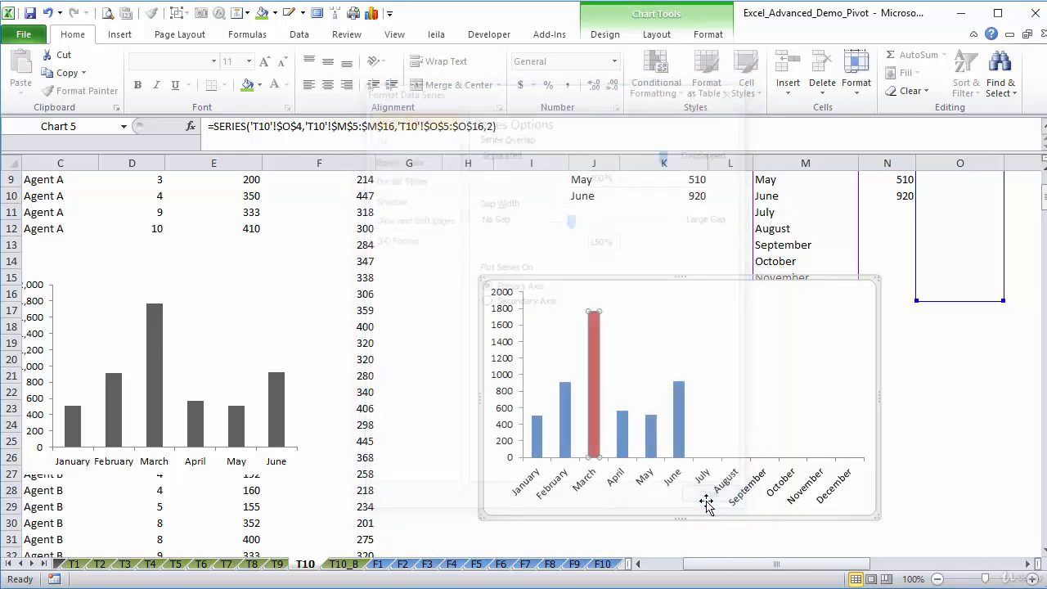
# Examine March's Max formula in O7 and the highlighted March column in the chart.
pyautogui.click(925, 215)
pyautogui.press('Up')
pyautogui.press('Up')
pyautogui.press('Up')
pyautogui.press('Up')
pyautogui.press('Up')
pyautogui.press('Up')
pyautogui.press('Up')
pyautogui.press('Down')
pyautogui.press('Down')
pyautogui.press('Down')
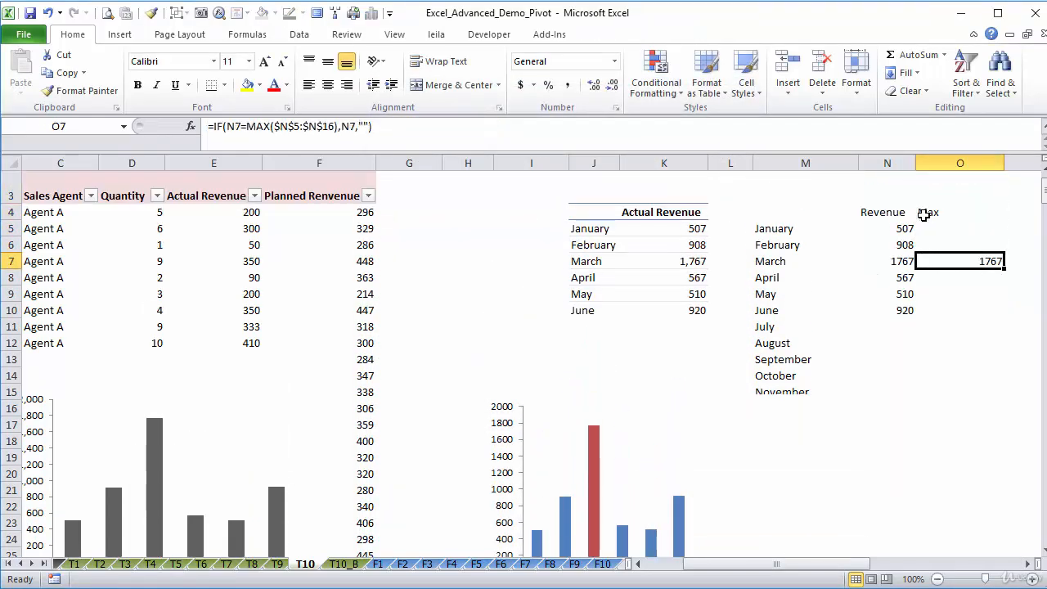
pyautogui.press('Left')
pyautogui.press('Right')
pyautogui.click(594, 456)
pyautogui.click(585, 360)
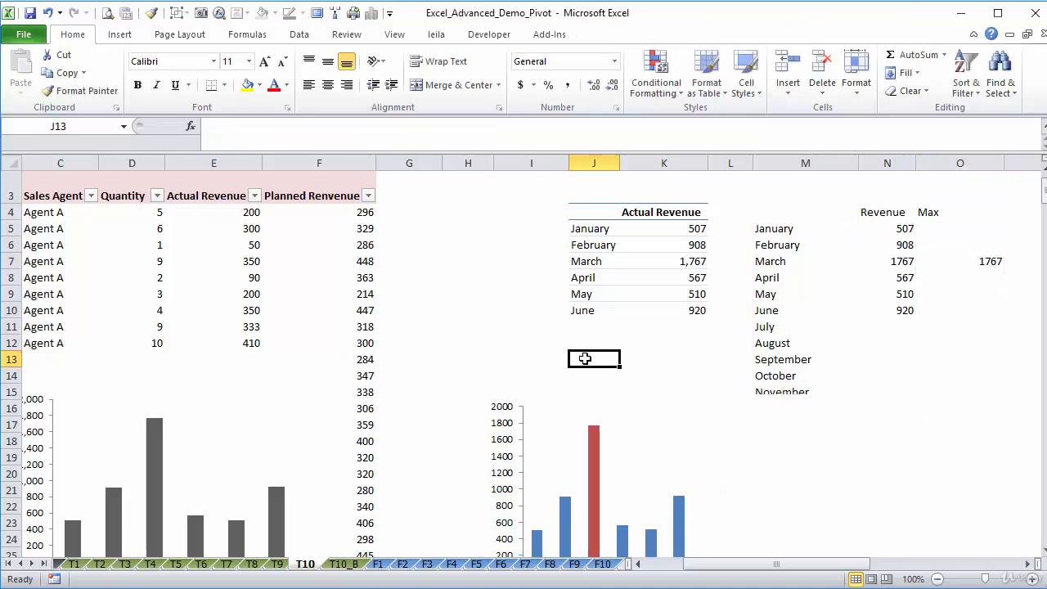
# Move the new column chart up and slightly to the left, with its upper edge around row 13.
pyautogui.press('Down')
pyautogui.press('Down')
pyautogui.press('Down')
pyautogui.press('Down')
pyautogui.press('Down')
pyautogui.press('Down')
pyautogui.press('Down')
pyautogui.press('Down')
pyautogui.press('Down')
pyautogui.press('Down')
pyautogui.press('Down')
pyautogui.press('Down')
pyautogui.press('Down')
pyautogui.press('Down')
pyautogui.press('Down')
pyautogui.press('Down')
pyautogui.press('Down')
pyautogui.press('Down')
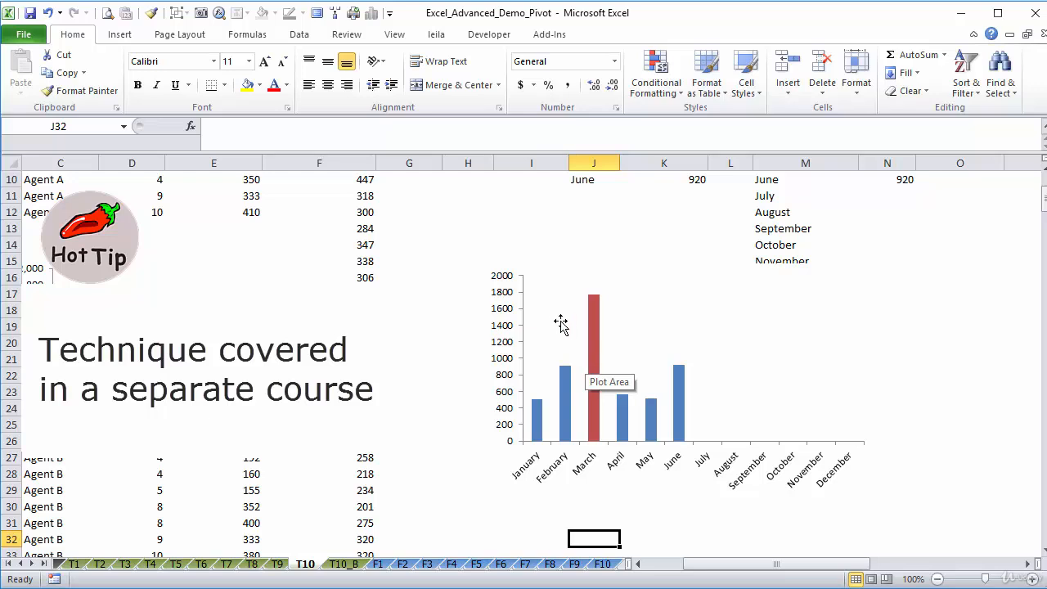
pyautogui.moveTo(558, 270); pyautogui.dragTo(501, 231)
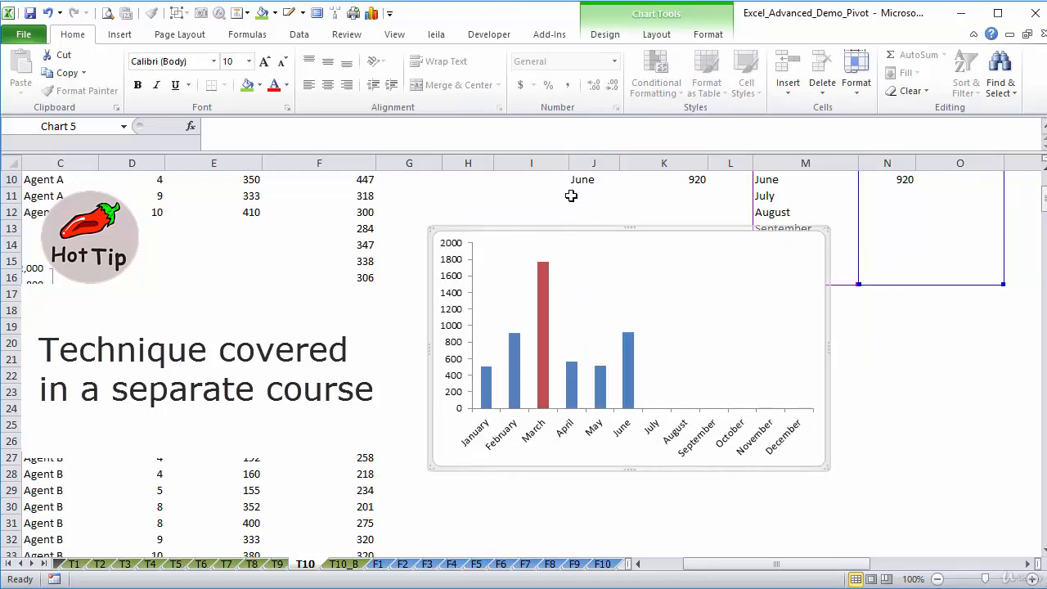
# Examine the Revenue and Max helper table and January's Revenue formula in N5.
pyautogui.click(572, 196)
pyautogui.press('Right')
pyautogui.press('Right')
pyautogui.press('Right')
pyautogui.press('Right')
pyautogui.press('Up')
pyautogui.press('Up')
pyautogui.press('Up')
pyautogui.press('Up')
pyautogui.press('Up')
pyautogui.press('Up')
pyautogui.press('Up')
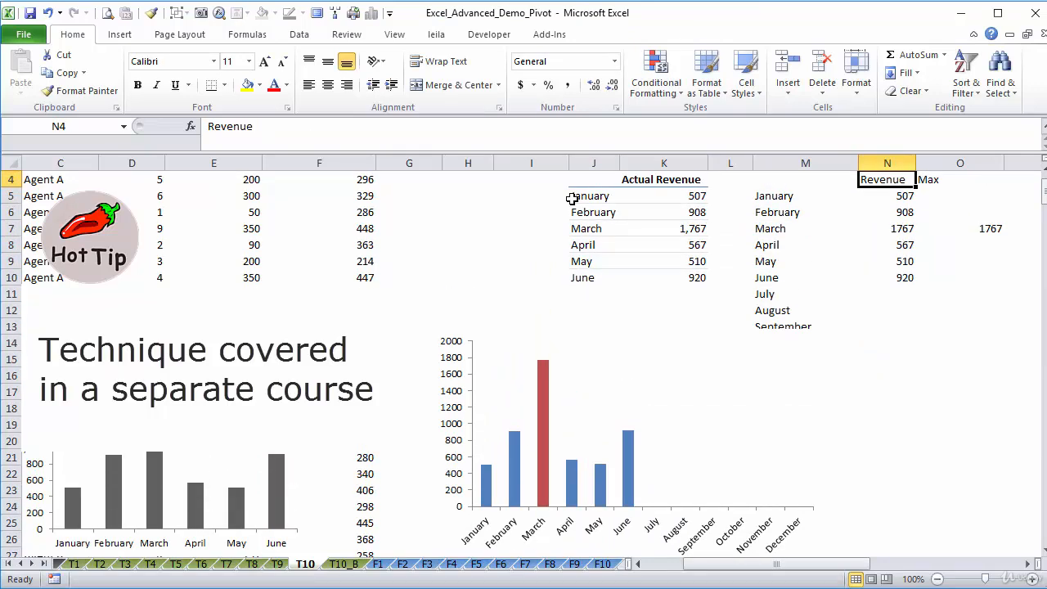
pyautogui.press('Down')
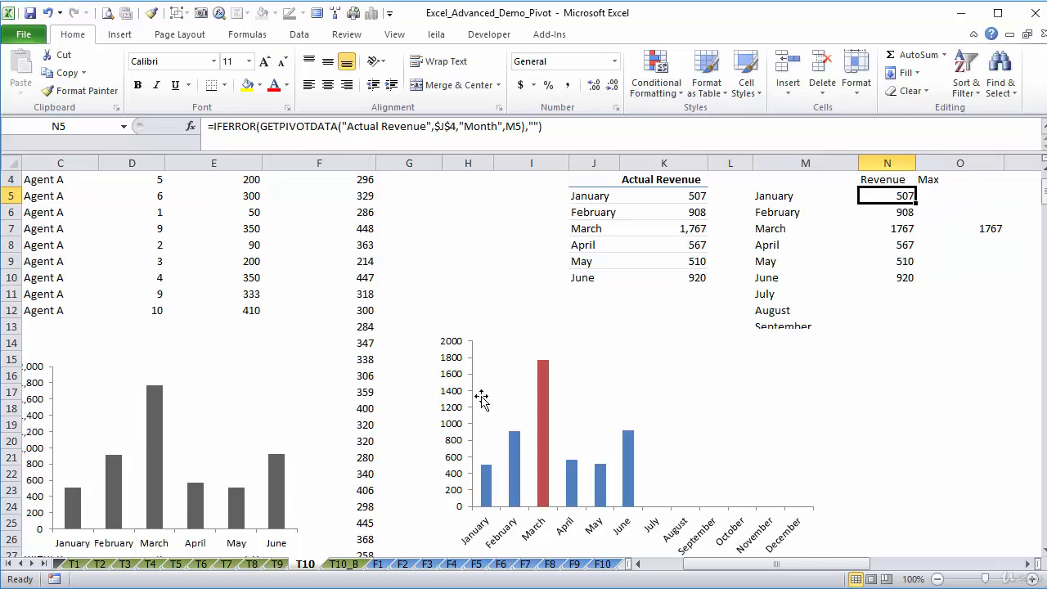
# Fill the new chart's Max series with light green and its Revenue series with dark grey.
pyautogui.click(547, 406)
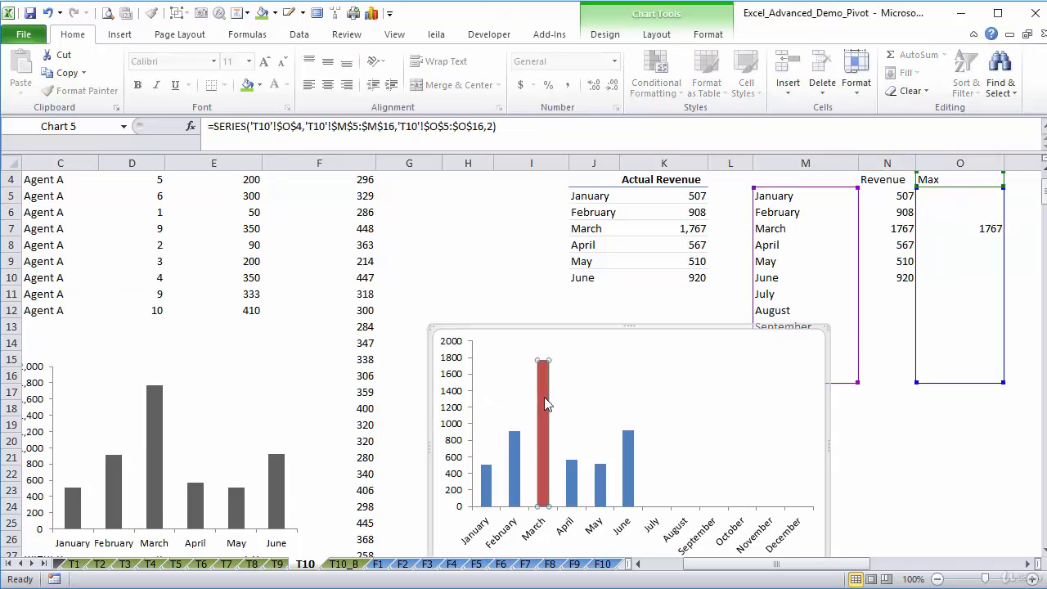
pyautogui.click(707, 35)
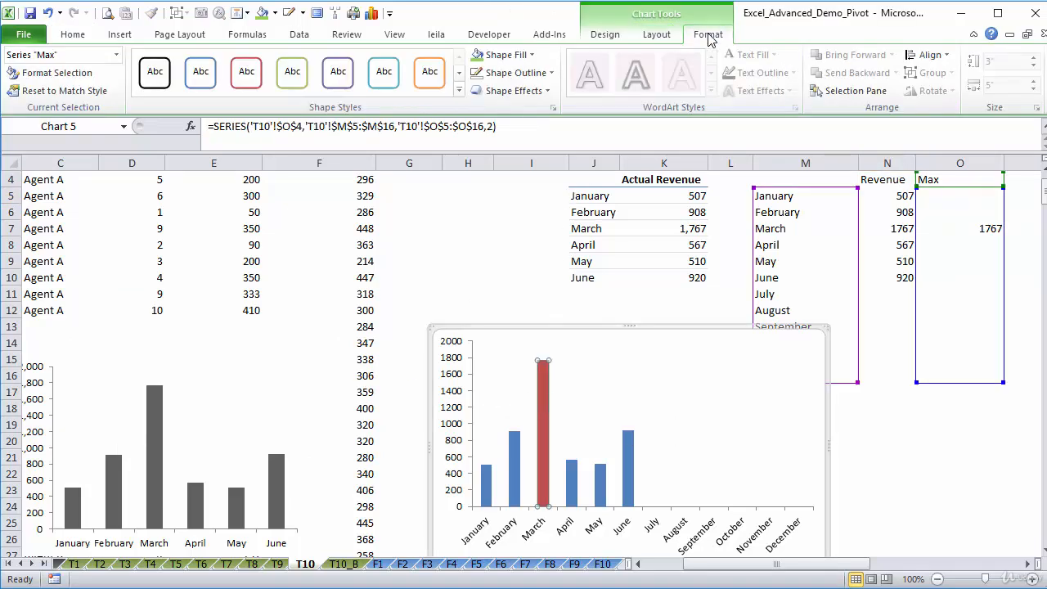
pyautogui.click(481, 57)
pyautogui.click(628, 470)
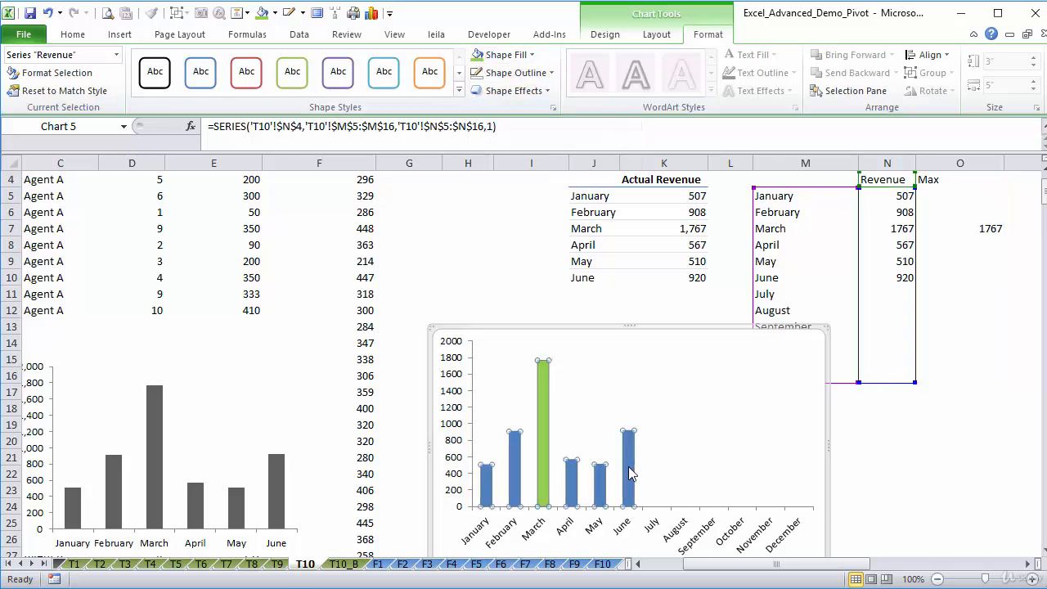
pyautogui.click(503, 55)
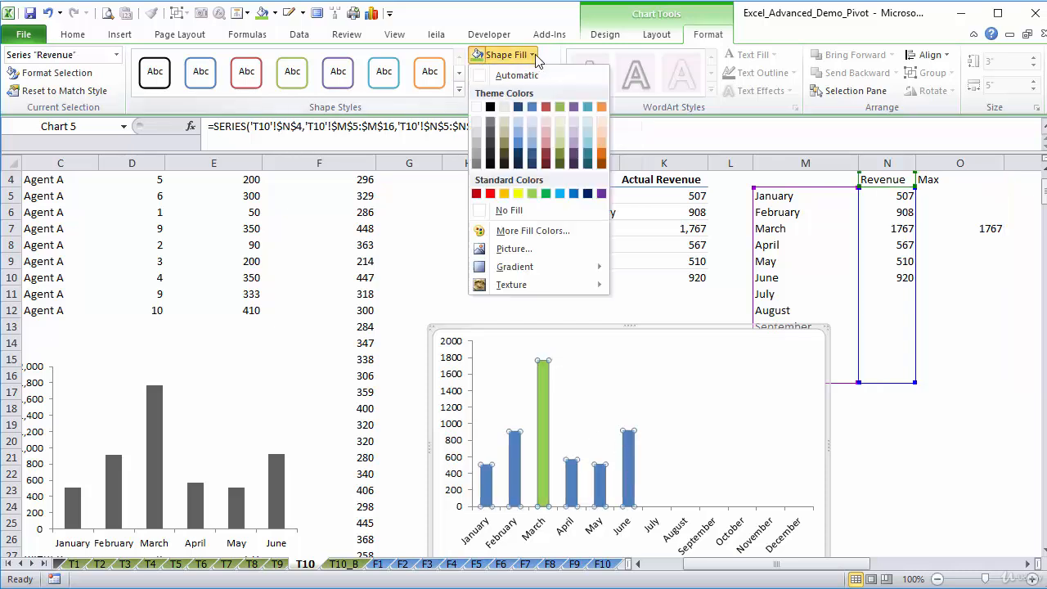
pyautogui.click(511, 139)
# Widen the new column chart slightly so that its edge reaches into column N.
pyautogui.click(394, 353)
pyautogui.press('Down')
pyautogui.press('Down')
pyautogui.press('Down')
pyautogui.press('Down')
pyautogui.press('Down')
pyautogui.press('Down')
pyautogui.press('Down')
pyautogui.press('Down')
pyautogui.press('Down')
pyautogui.press('Down')
pyautogui.press('Down')
pyautogui.press('Down')
pyautogui.press('Down')
pyautogui.press('Down')
pyautogui.press('Down')
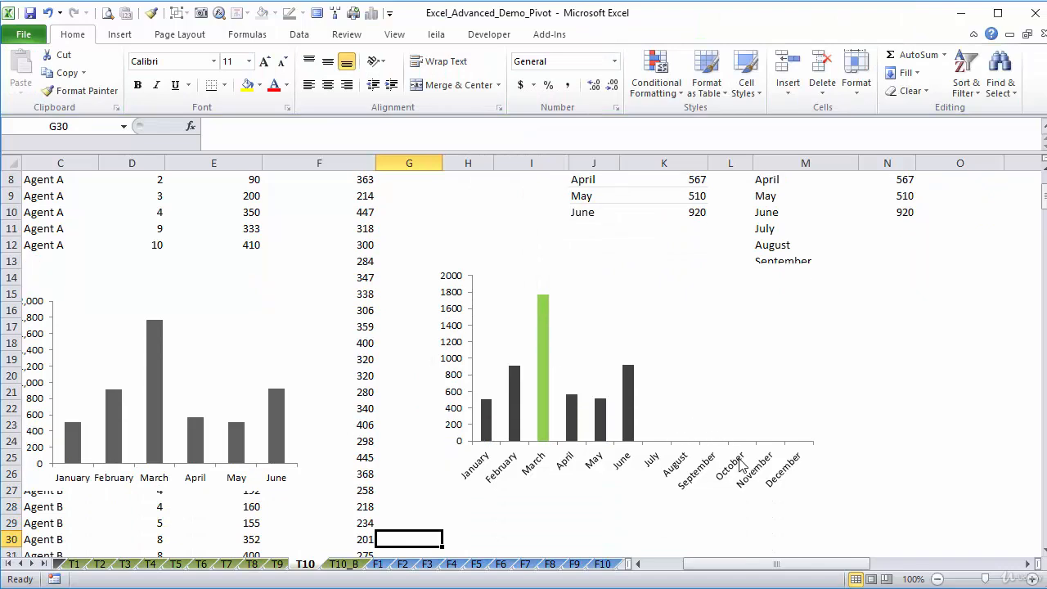
pyautogui.click(814, 468)
pyautogui.moveTo(827, 499); pyautogui.dragTo(873, 488)
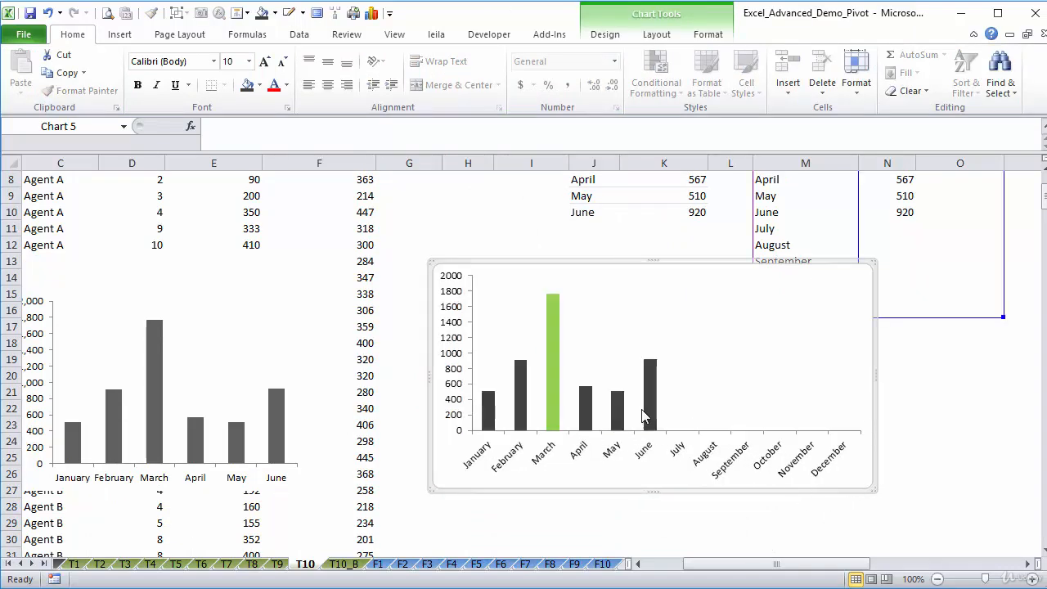
# Reduce the gap width of the new chart's Revenue series to 88%.
pyautogui.click(648, 413)
pyautogui.rightClick(650, 407)
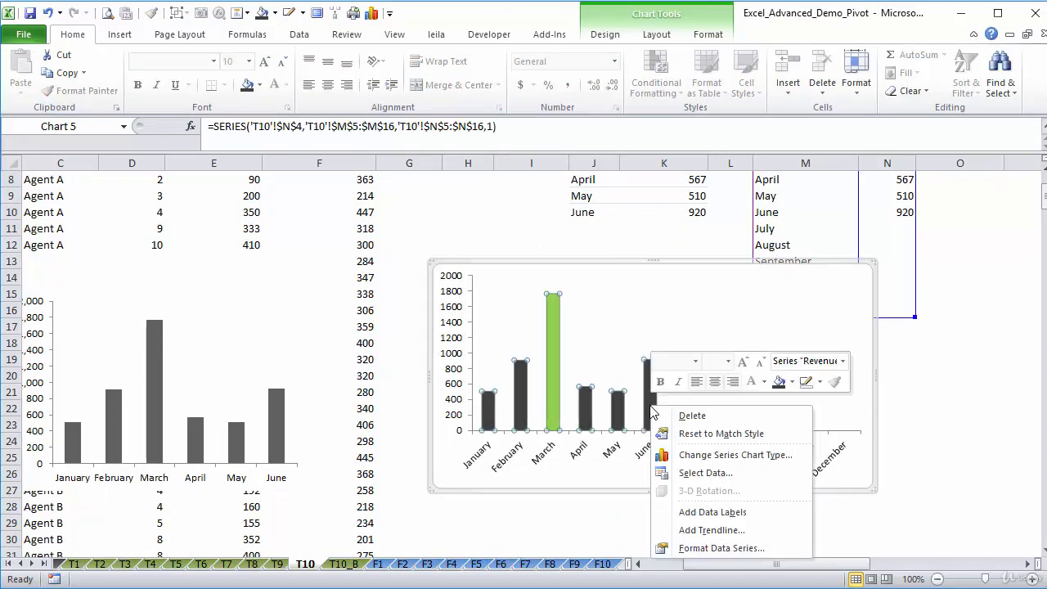
pyautogui.click(711, 548)
pyautogui.moveTo(573, 219); pyautogui.dragTo(555, 216)
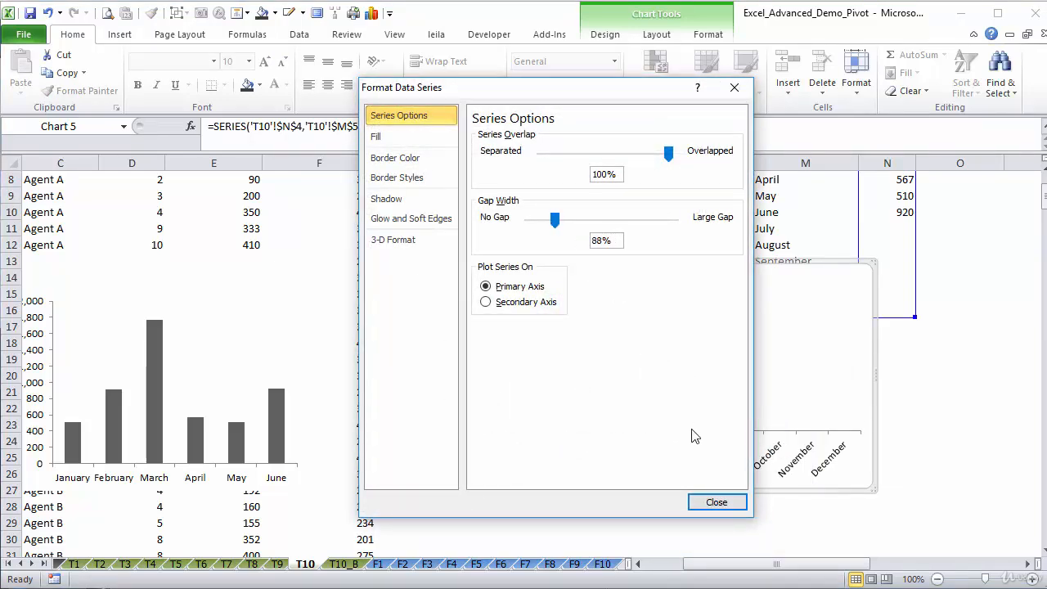
pyautogui.click(708, 503)
# Move the agent slicer down to about row 28 and place the new column chart directly above it.
pyautogui.moveTo(530, 270); pyautogui.dragTo(706, 273)
pyautogui.moveTo(461, 335); pyautogui.dragTo(453, 505)
pyautogui.click(672, 299)
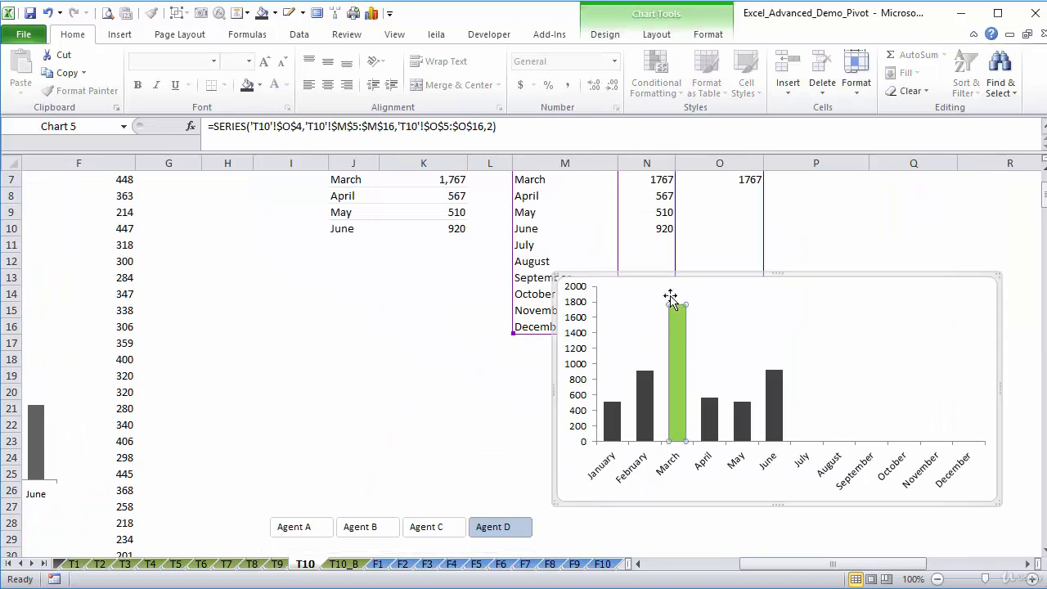
pyautogui.moveTo(627, 273); pyautogui.dragTo(277, 283)
pyautogui.click(742, 443)
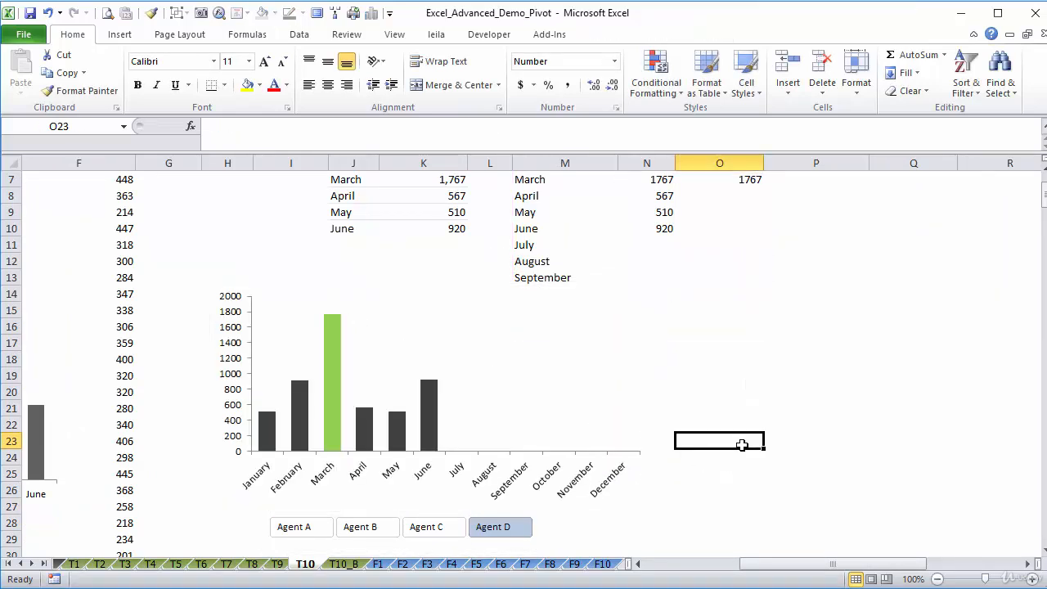
# Test the highlighted column by filtering the slicer to Agent A, Agent C and Agent D in turn.
pyautogui.click(300, 530)
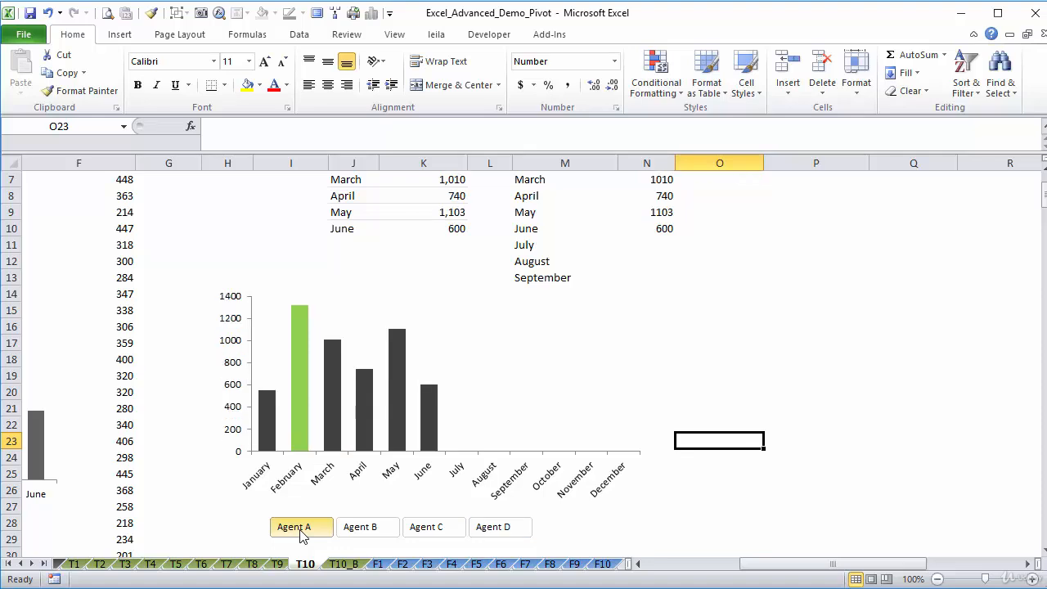
pyautogui.click(433, 530)
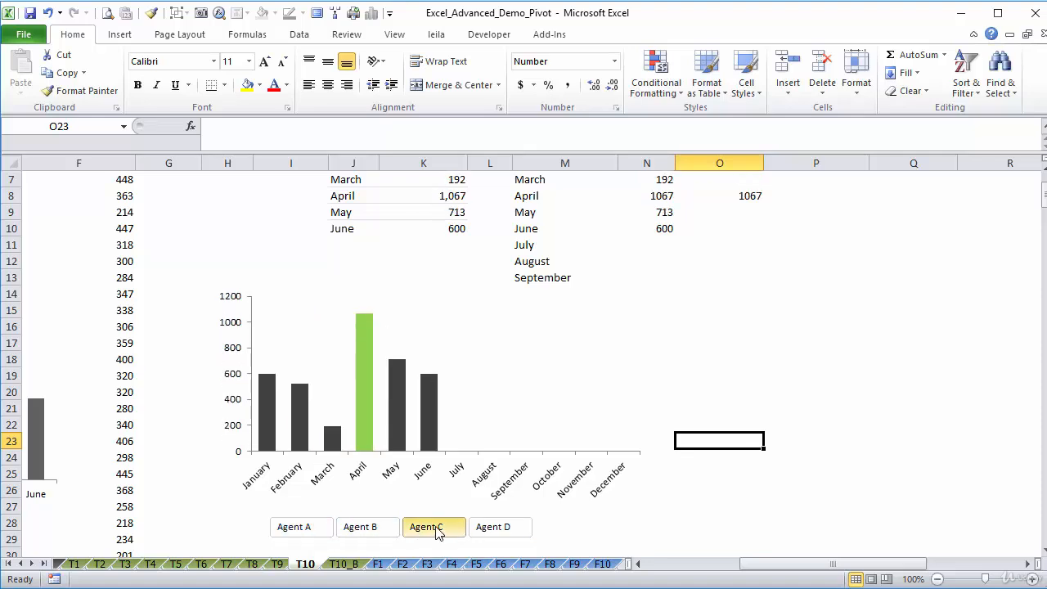
pyautogui.click(492, 531)
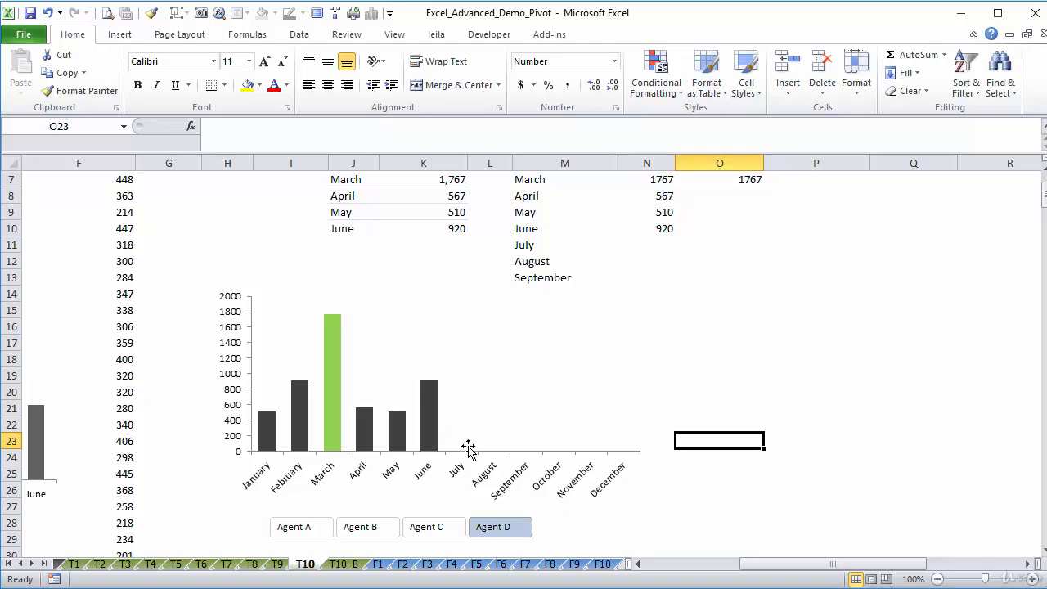
# Examine the Max formulas in column O, starting with May's in O9.
pyautogui.click(730, 207)
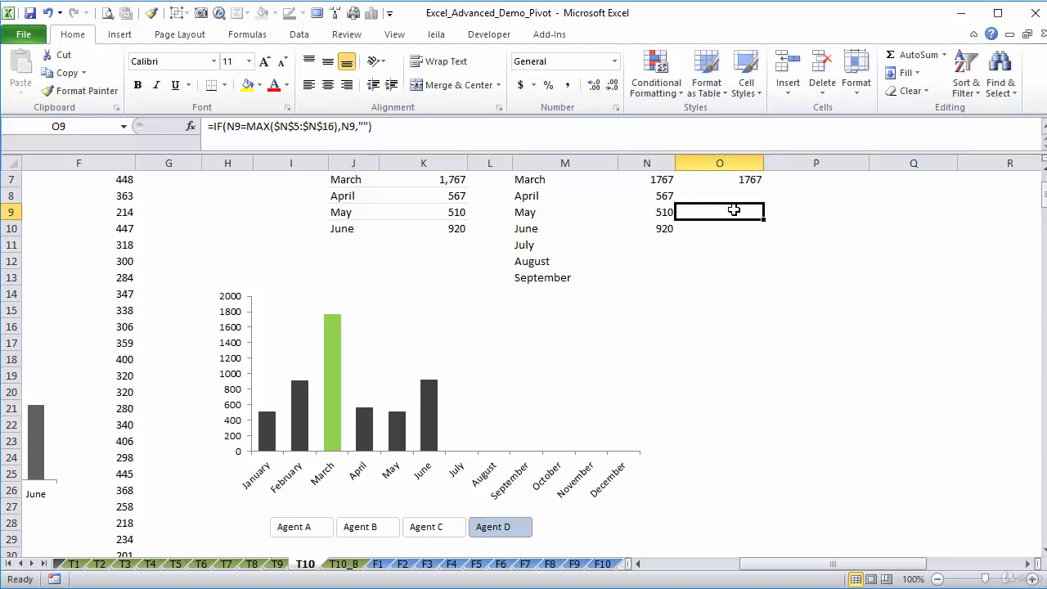
pyautogui.press('Up')
pyautogui.press('Up')
pyautogui.press('Up')
pyautogui.press('Up')
pyautogui.press('Up')
pyautogui.press('Up')
pyautogui.press('Up')
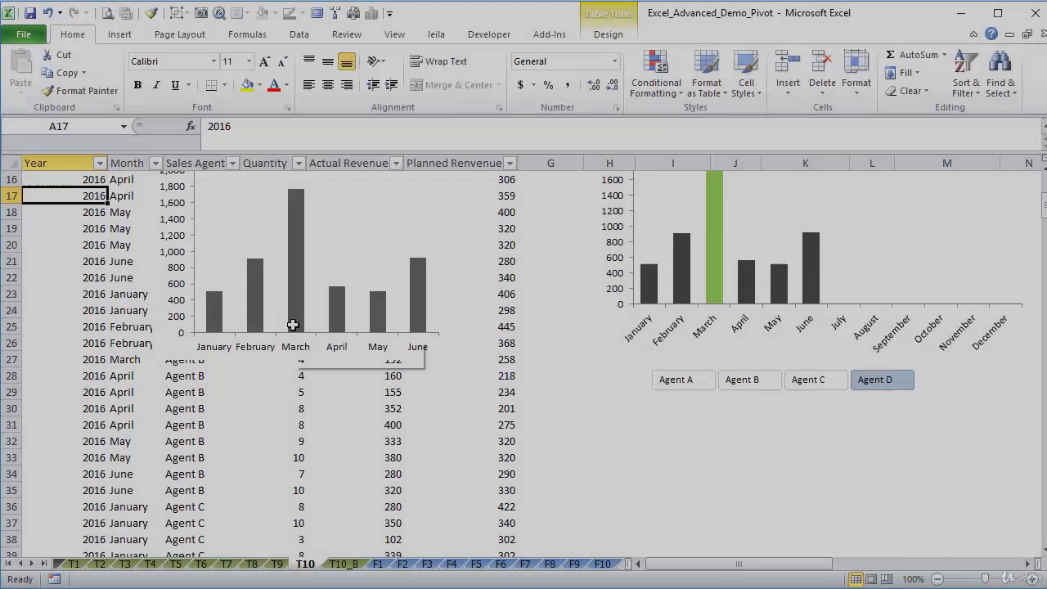
# Examine the dates in the second data table, which has its header in row 74 below the first table.
pyautogui.press('Down')
pyautogui.press('Down')
pyautogui.press('Down')
pyautogui.press('Down')
pyautogui.press('Down')
pyautogui.press('Down')
pyautogui.press('Down')
pyautogui.press('Down')
pyautogui.press('Down')
pyautogui.press('Down')
pyautogui.press('Down')
pyautogui.press('Down')
pyautogui.press('Down')
pyautogui.press('Down')
pyautogui.press('Down')
pyautogui.press('Down')
pyautogui.press('Down')
pyautogui.press('Down')
pyautogui.press('Down')
pyautogui.press('Down')
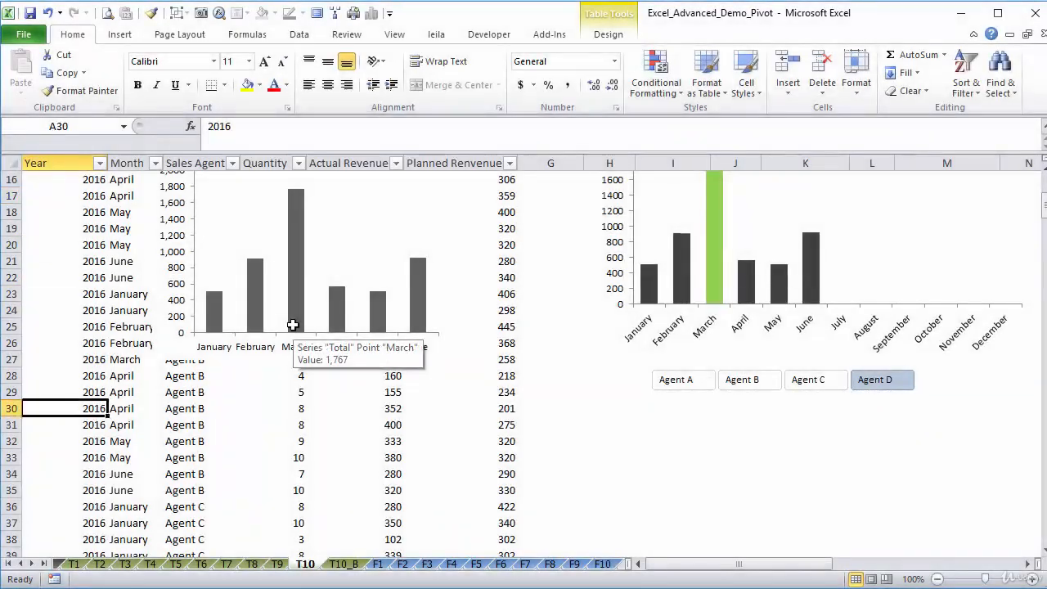
pyautogui.press('Down')
pyautogui.press('Down')
pyautogui.press('Down')
pyautogui.press('Down')
pyautogui.press('Down')
pyautogui.press('Down')
pyautogui.press('Down')
pyautogui.press('Down')
pyautogui.press('Down')
pyautogui.press('Down')
pyautogui.press('Down')
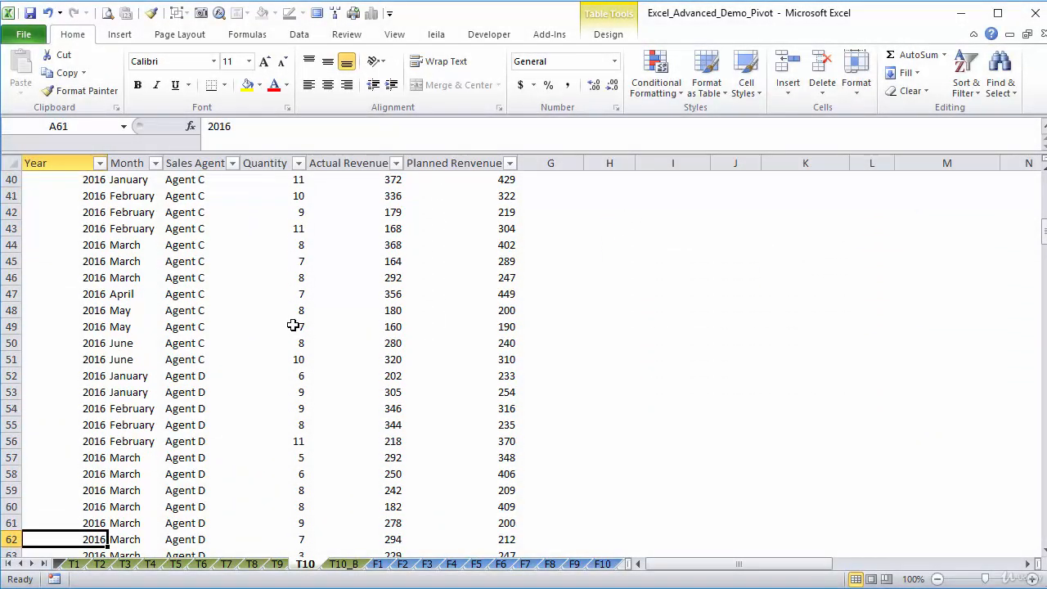
pyautogui.press('Down')
pyautogui.press('Right')
pyautogui.press('Left')
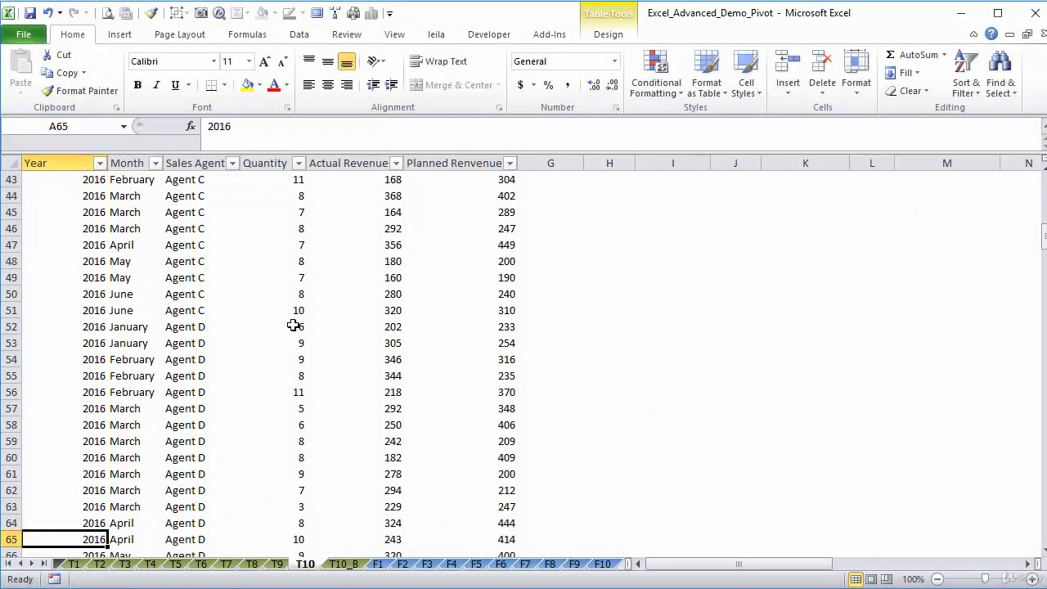
pyautogui.press('Right')
pyautogui.press('Left')
pyautogui.press('Down')
pyautogui.press('Down')
pyautogui.press('Down')
pyautogui.press('Down')
pyautogui.press('Down')
pyautogui.press('Down')
pyautogui.press('Down')
pyautogui.press('Down')
pyautogui.press('Down')
pyautogui.press('Down')
pyautogui.press('Down')
pyautogui.press('Down')
pyautogui.press('Down')
pyautogui.press('Down')
pyautogui.press('Down')
pyautogui.press('Down')
pyautogui.press('Down')
pyautogui.press('Down')
pyautogui.press('Down')
pyautogui.press('Down')
pyautogui.press('Down')
pyautogui.press('Down')
pyautogui.press('Down')
pyautogui.press('Down')
pyautogui.press('Down')
pyautogui.press('Down')
pyautogui.press('Down')
pyautogui.press('Down')
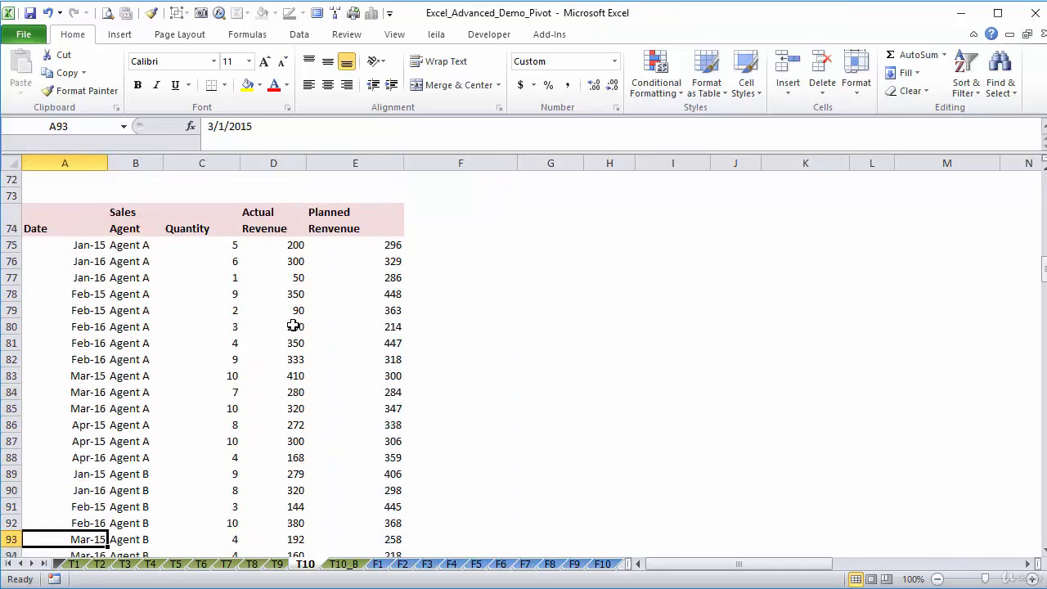
pyautogui.press('Up')
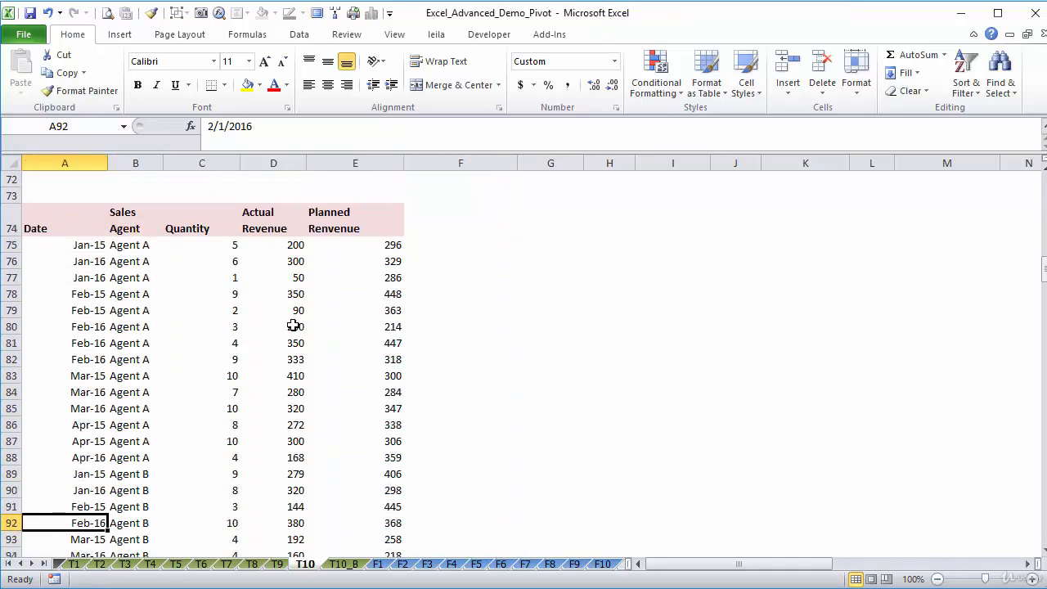
pyautogui.press('Up')
pyautogui.press('Up')
pyautogui.press('Up')
pyautogui.press('Up')
pyautogui.press('Up')
pyautogui.press('Up')
pyautogui.press('Up')
pyautogui.press('Up')
pyautogui.press('Up')
pyautogui.press('Up')
pyautogui.press('Up')
pyautogui.press('Up')
pyautogui.press('Up')
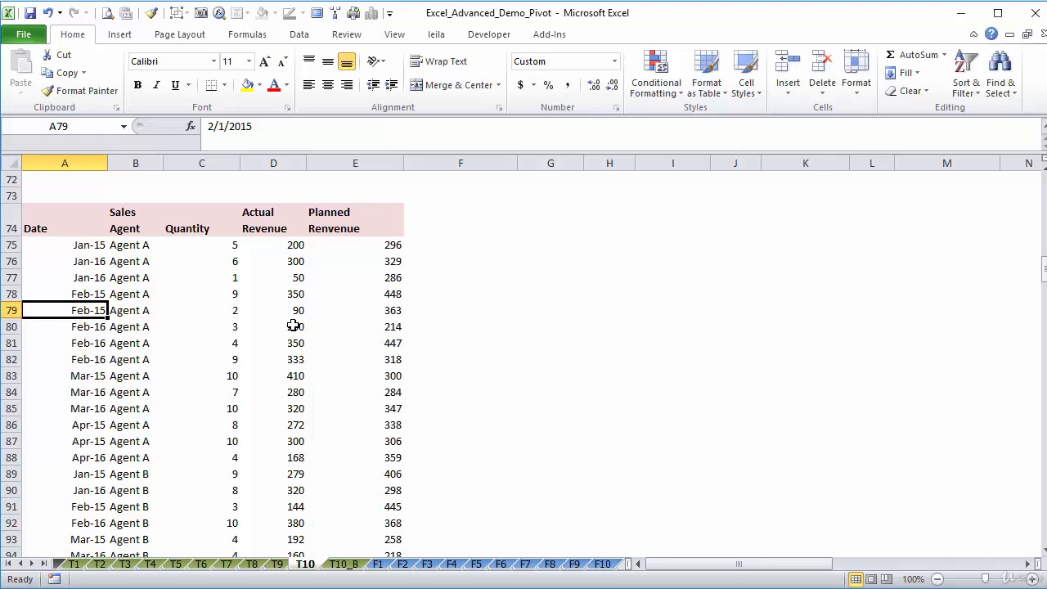
pyautogui.press('Up')
pyautogui.press('Up')
pyautogui.press('Up')
pyautogui.press('Up')
pyautogui.press('Up')
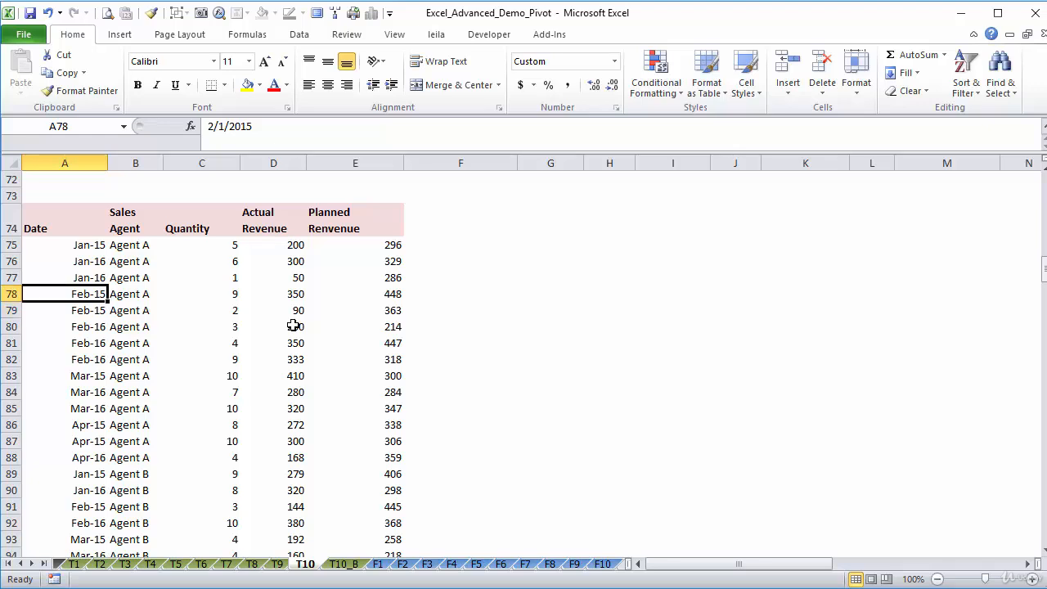
# Create a PivotTable from the range A74:E123, placed on the existing worksheet at H75.
pyautogui.hotkey('shift', 'Right')
pyautogui.hotkey('shift', 'Right')
pyautogui.hotkey('shift', 'Right')
pyautogui.hotkey('shift', 'Right')
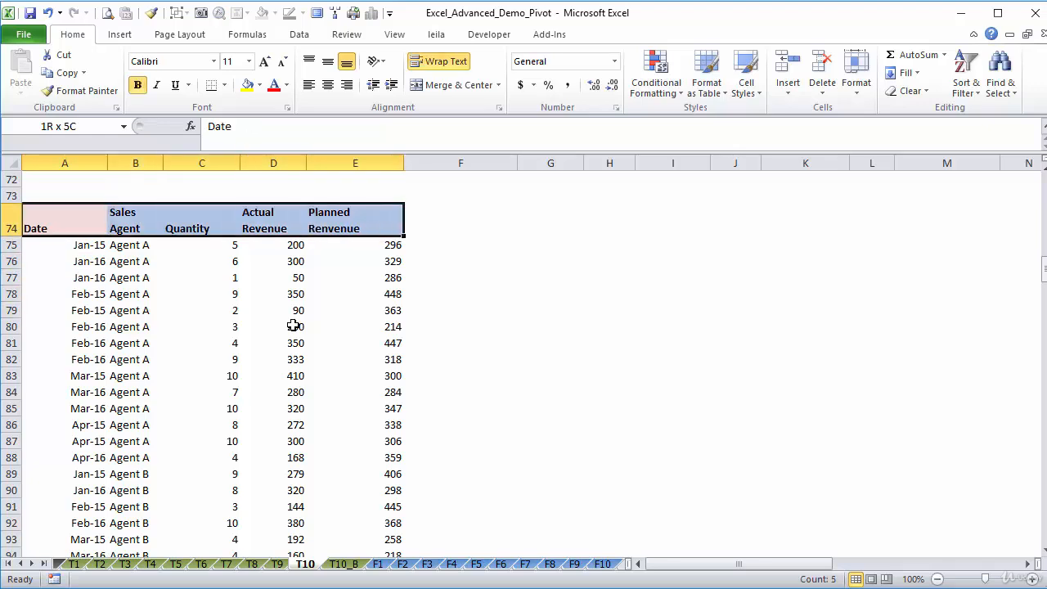
pyautogui.hotkey('ctrl', 'shift', 'Down')
pyautogui.click(119, 33)
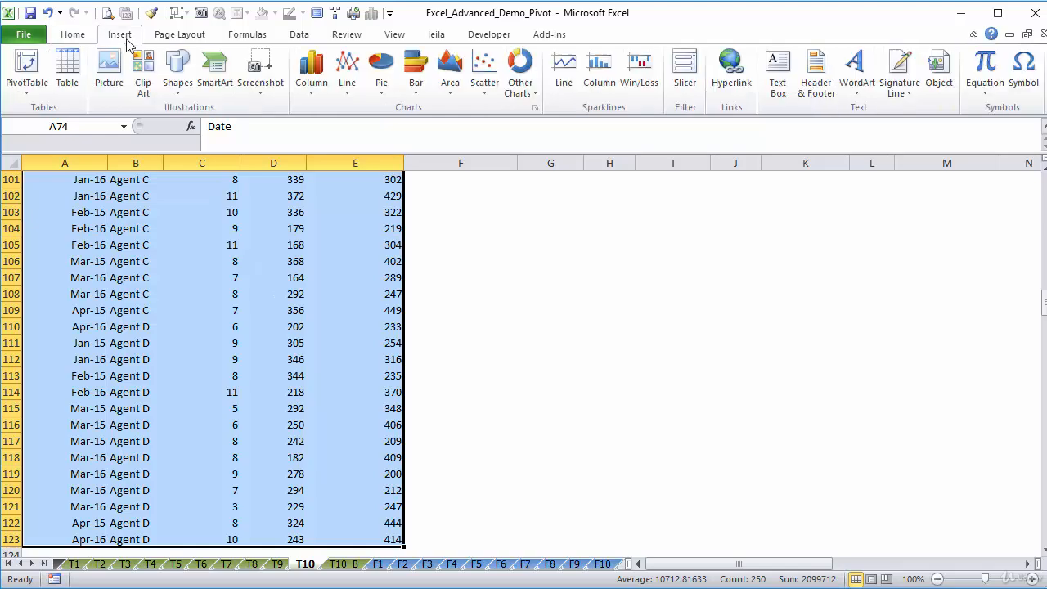
pyautogui.click(27, 88)
pyautogui.click(45, 109)
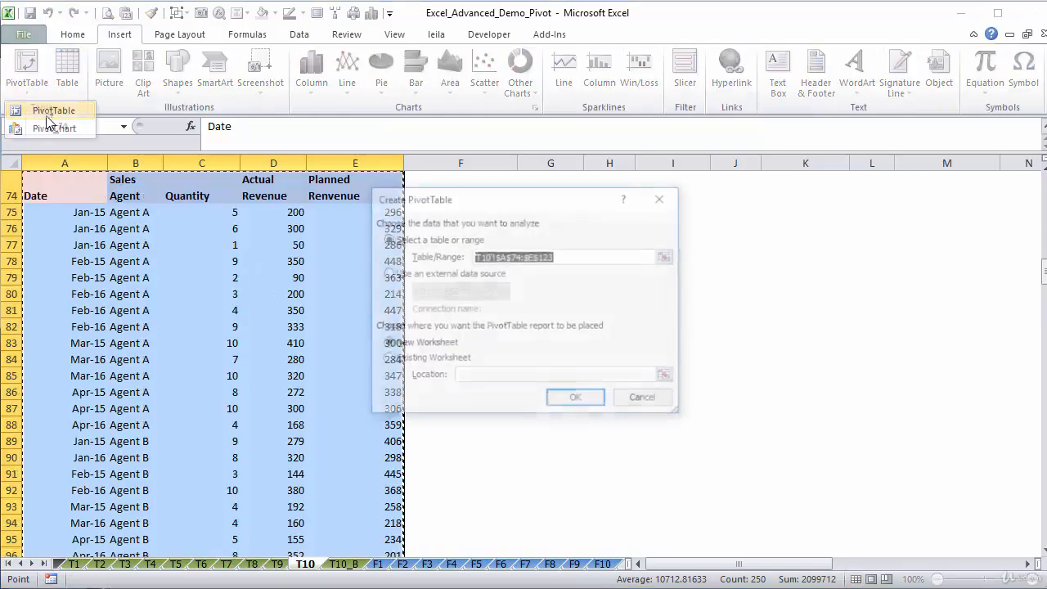
pyautogui.click(387, 359)
pyautogui.click(480, 380)
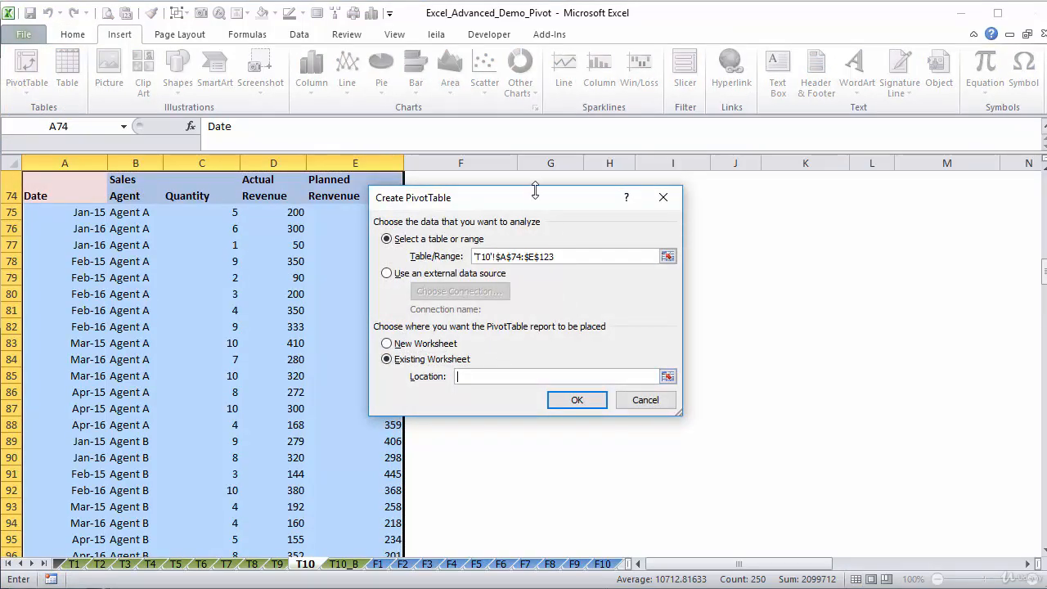
pyautogui.moveTo(535, 189); pyautogui.dragTo(417, 185)
pyautogui.click(609, 212)
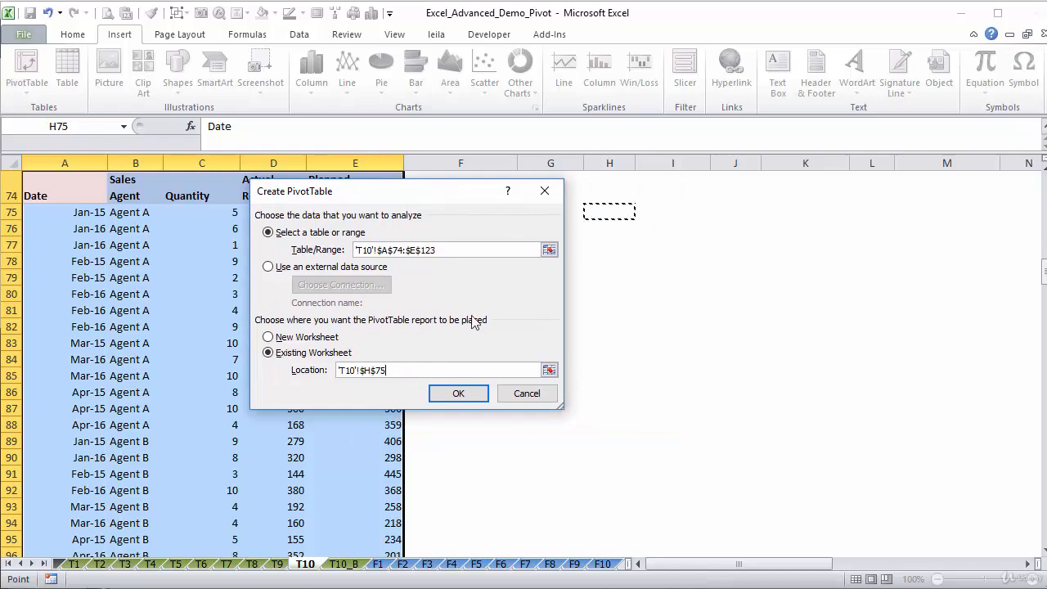
pyautogui.click(459, 394)
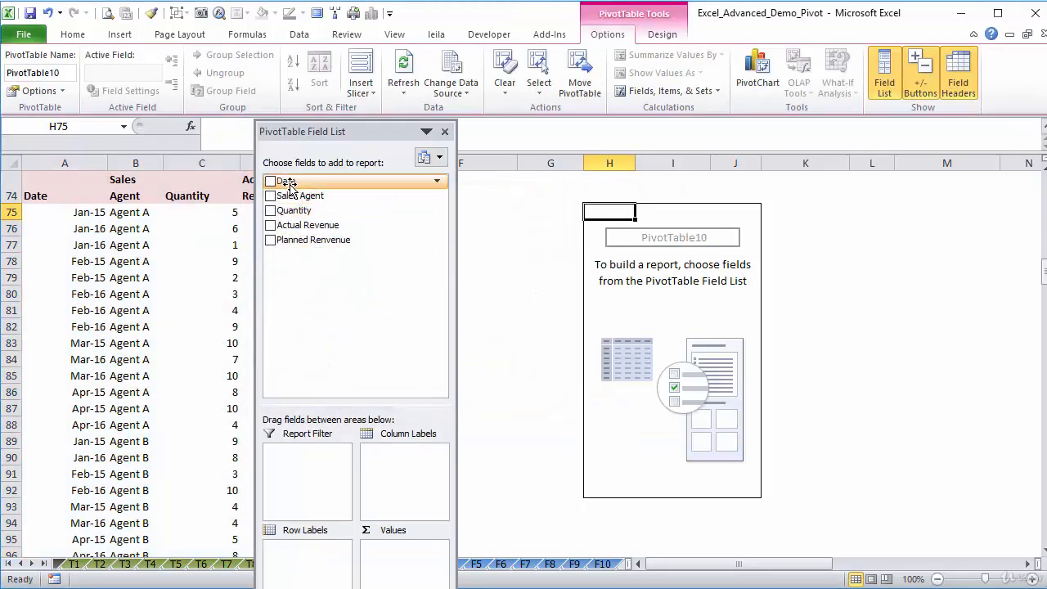
# Add Date as row labels and Actual Revenue as summed values to the new PivotTable.
pyautogui.moveTo(285, 182); pyautogui.dragTo(307, 550)
pyautogui.moveTo(315, 229); pyautogui.dragTo(413, 553)
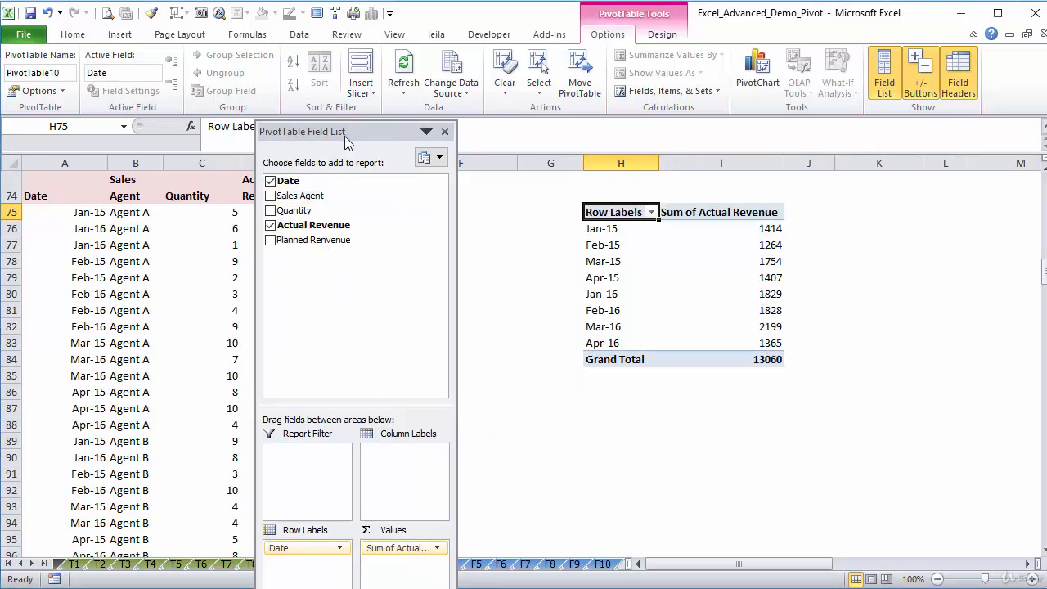
pyautogui.moveTo(347, 133); pyautogui.dragTo(295, 40)
# Group the Date row labels of the PivotTable at H75 by Months and Years.
pyautogui.click(622, 231)
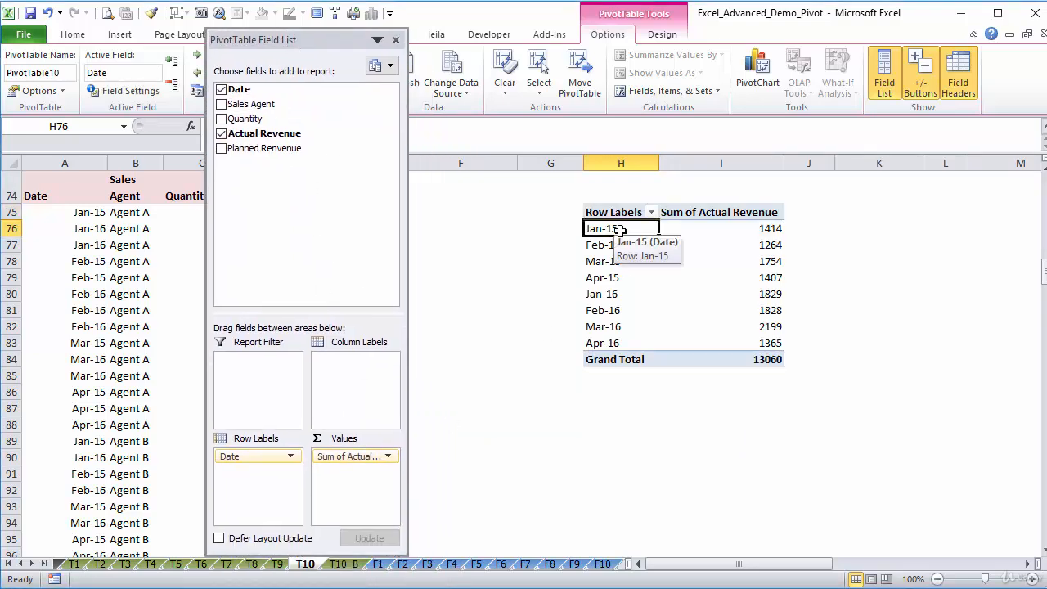
pyautogui.rightClick(617, 229)
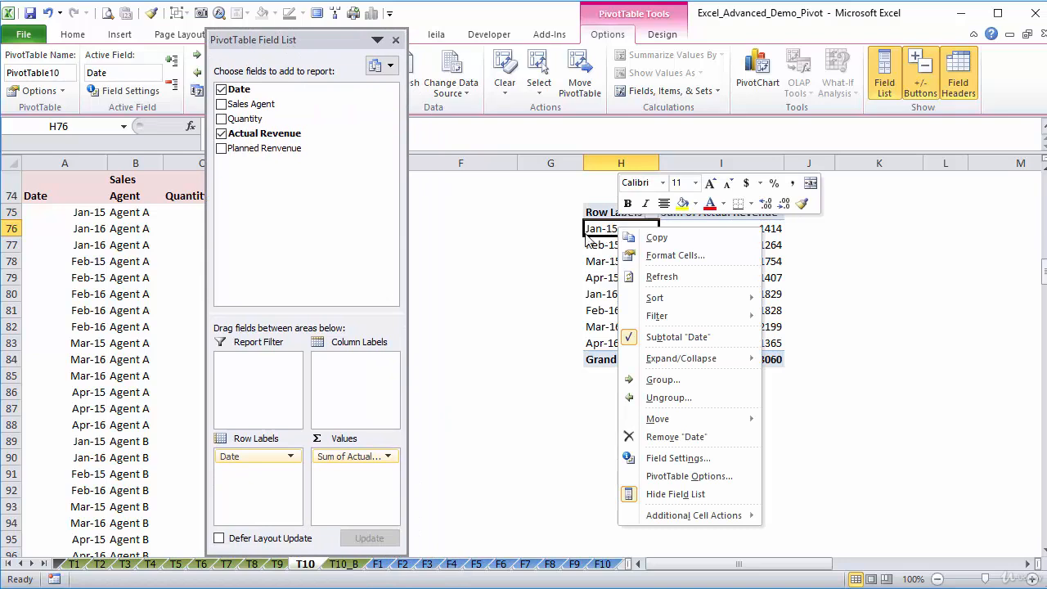
pyautogui.click(658, 378)
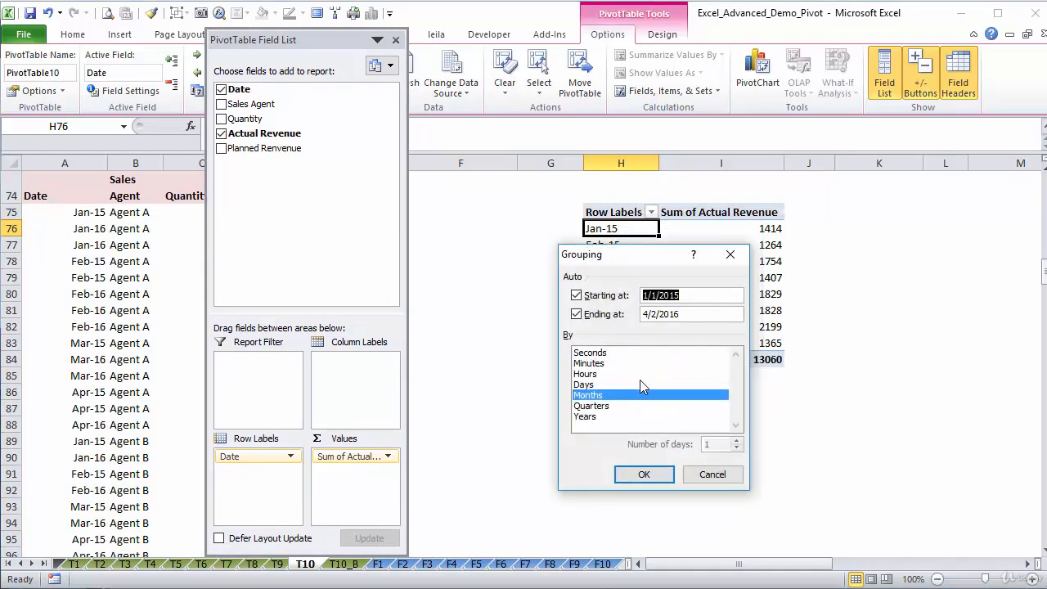
pyautogui.moveTo(634, 266); pyautogui.dragTo(564, 209)
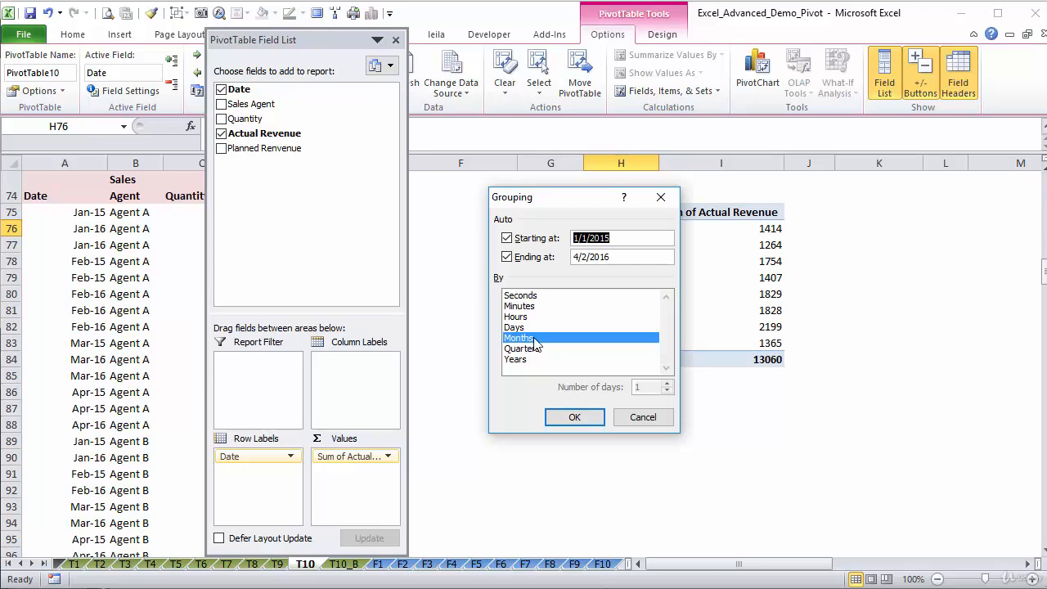
pyautogui.click(515, 359)
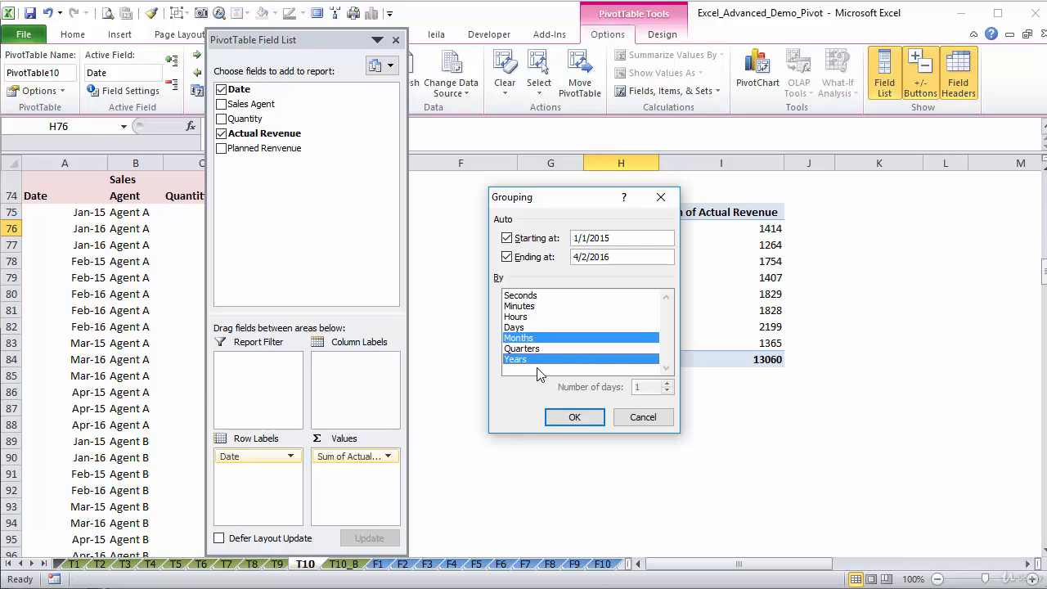
pyautogui.click(574, 417)
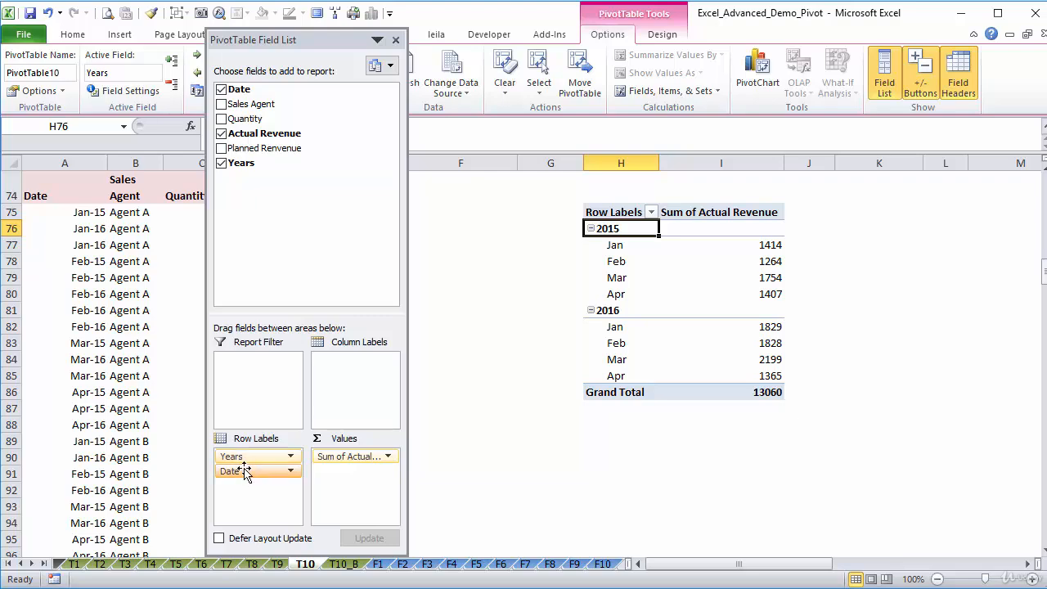
# Move the Years field from the row labels to the report filter of the PivotTable.
pyautogui.moveTo(236, 458); pyautogui.dragTo(273, 370)
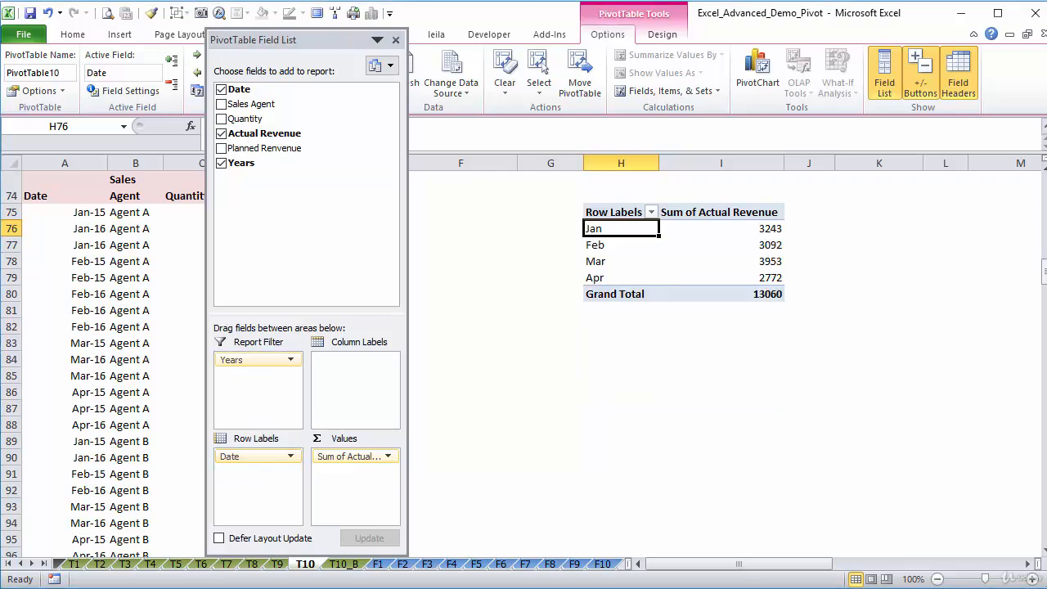
pyautogui.click(538, 268)
pyautogui.scroll(1, 538, 271)
pyautogui.click(619, 212)
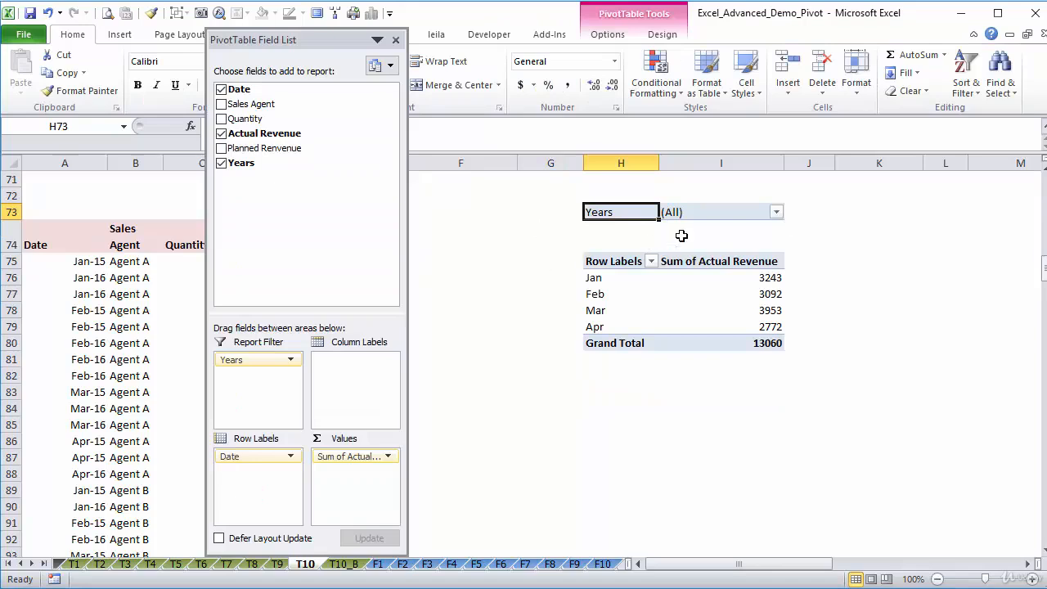
# Check the choices in the Years report filter without applying one, and hide the PivotTable Field List.
pyautogui.click(776, 212)
pyautogui.click(628, 275)
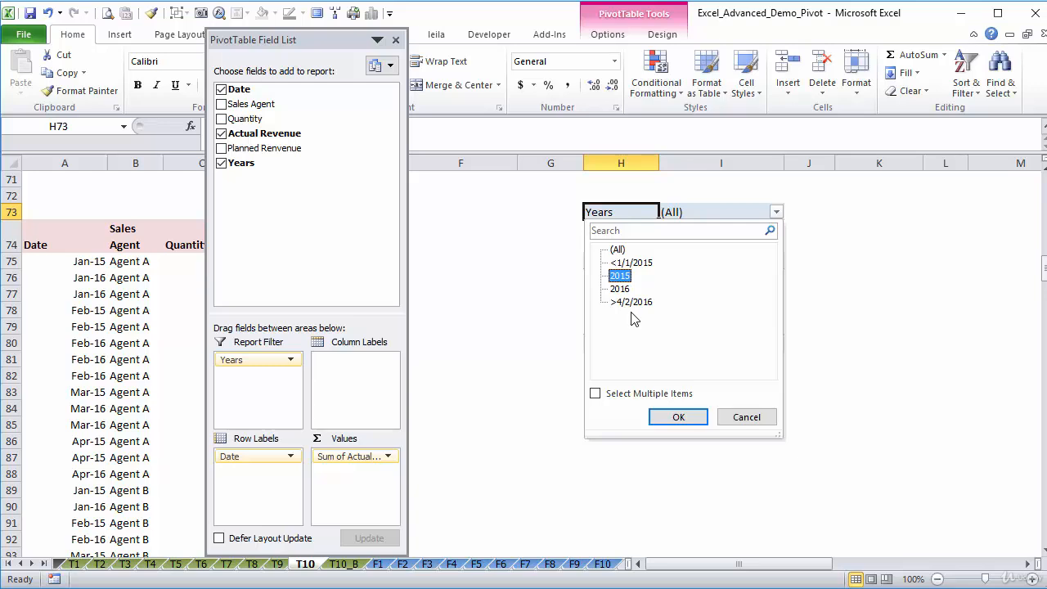
pyautogui.click(751, 416)
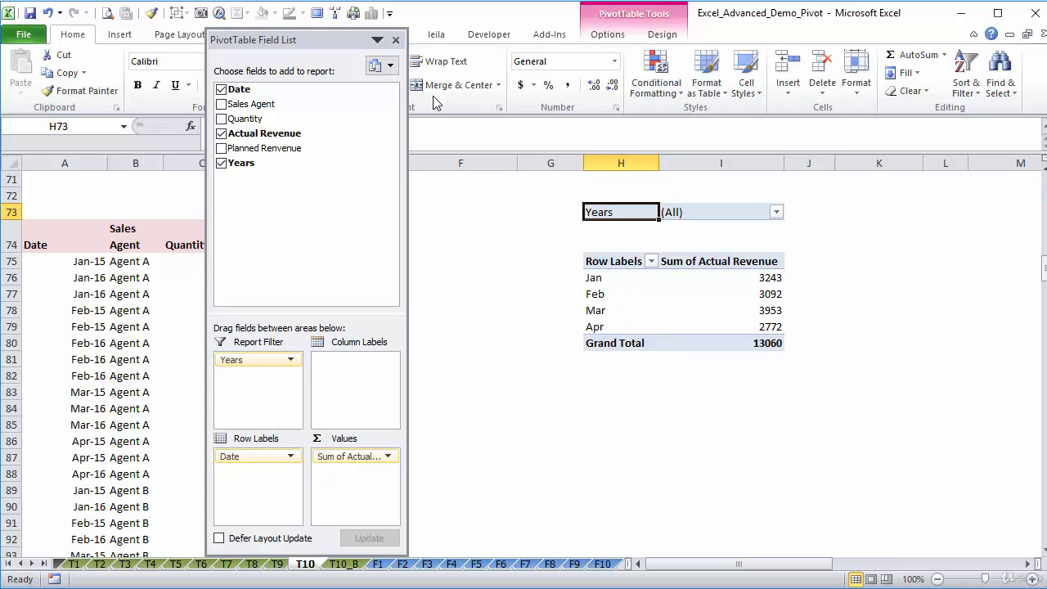
pyautogui.click(396, 39)
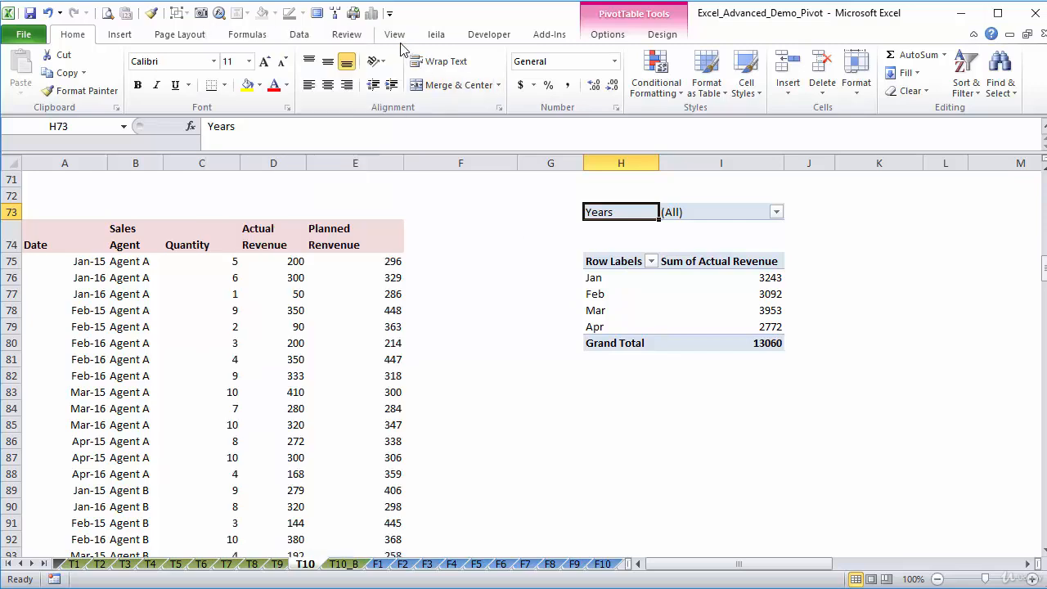
# Examine the repeated entries in the Sales Agent column of the second data table, from the header in B74 down.
pyautogui.click(137, 238)
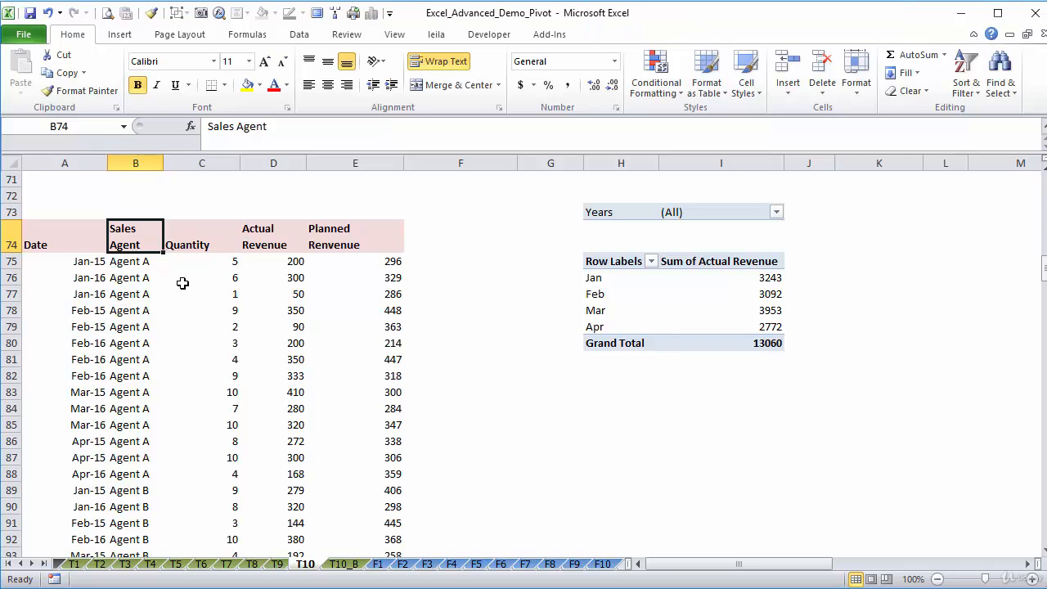
pyautogui.press('Down')
pyautogui.press('Down')
pyautogui.press('Down')
pyautogui.press('Down')
pyautogui.press('Down')
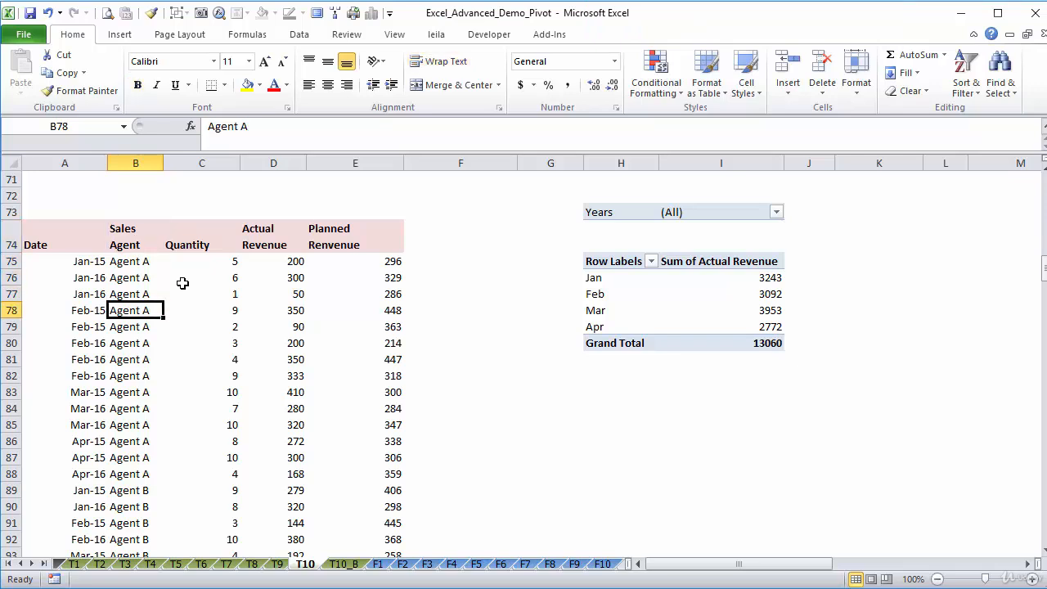
pyautogui.press('Down')
pyautogui.press('Down')
pyautogui.press('Down')
pyautogui.press('Down')
pyautogui.press('Down')
pyautogui.press('Down')
pyautogui.press('Down')
pyautogui.press('Down')
pyautogui.press('Down')
pyautogui.press('Down')
pyautogui.press('Down')
pyautogui.press('Down')
pyautogui.press('Down')
pyautogui.press('Down')
pyautogui.press('Down')
pyautogui.press('Down')
pyautogui.press('Down')
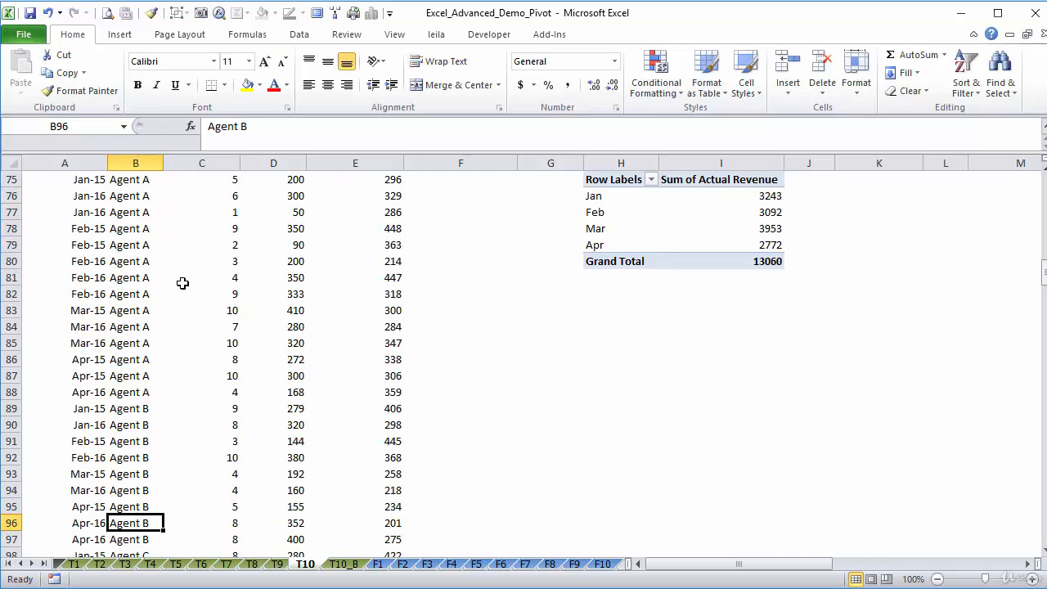
pyautogui.press('Up')
pyautogui.press('Up')
pyautogui.press('Up')
pyautogui.press('Up')
pyautogui.press('Up')
pyautogui.press('Up')
pyautogui.press('Up')
pyautogui.press('Up')
pyautogui.press('Up')
pyautogui.press('Up')
pyautogui.press('Up')
pyautogui.press('Up')
pyautogui.press('Up')
pyautogui.press('Up')
pyautogui.press('Up')
pyautogui.press('Up')
pyautogui.press('Up')
pyautogui.press('Up')
pyautogui.press('Up')
pyautogui.press('Up')
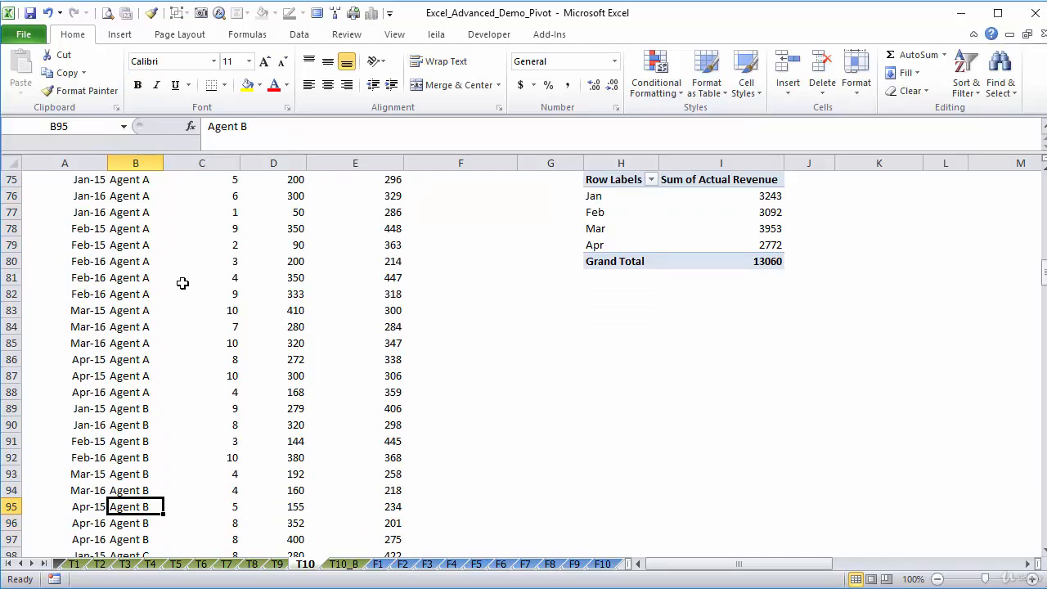
pyautogui.press('Down')
pyautogui.press('Down')
pyautogui.press('Down')
pyautogui.press('Down')
pyautogui.press('Down')
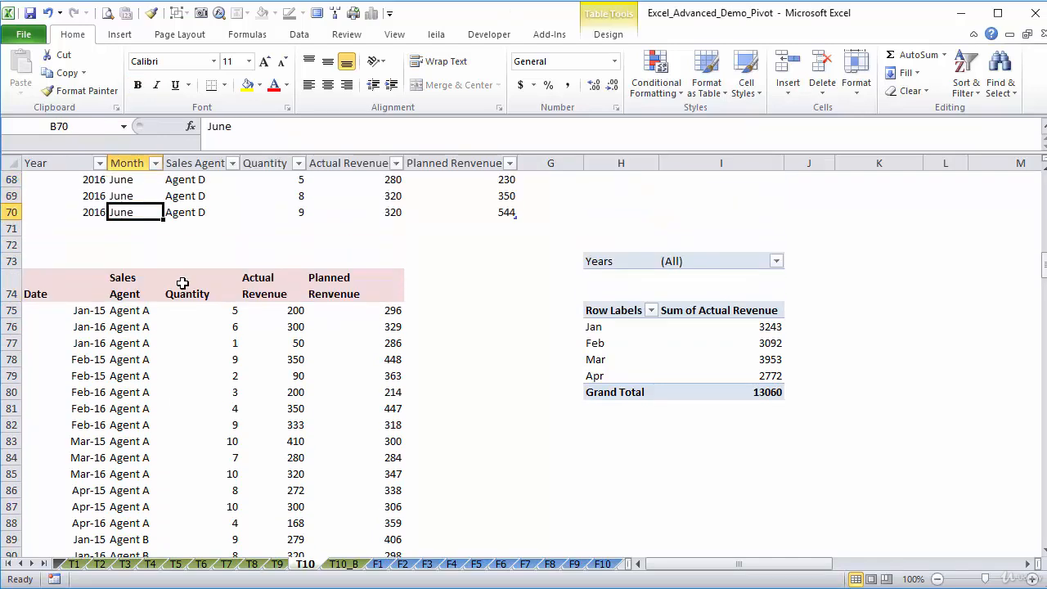
pyautogui.press('Down')
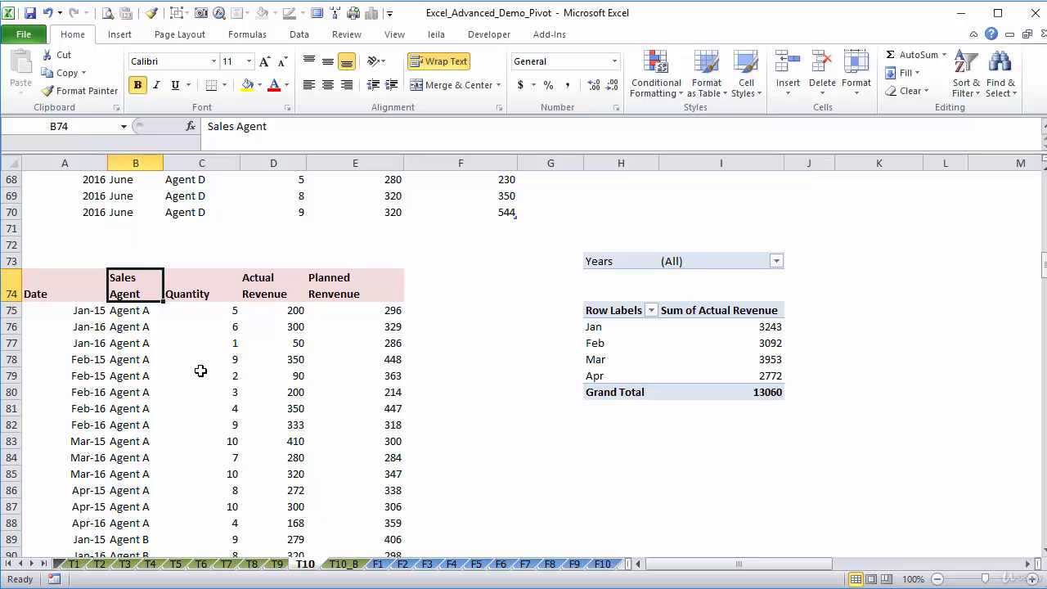
# Create a PivotTable from the Sales Agent column B74:B123 at H86 on the existing worksheet, with Sales Agent as row labels.
pyautogui.hotkey('ctrl', 'shift', 'Down')
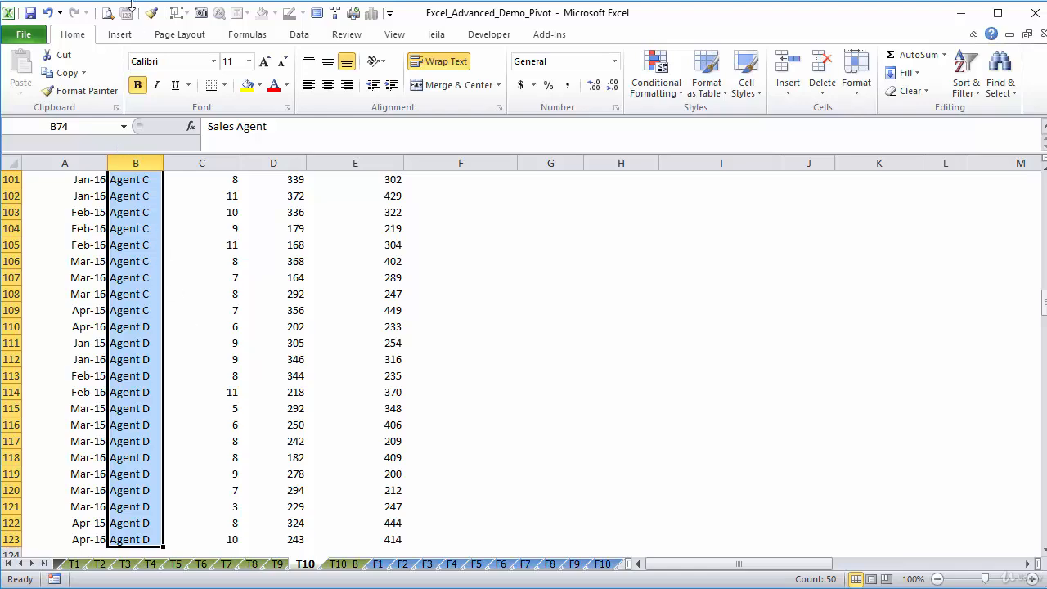
pyautogui.click(125, 35)
pyautogui.click(28, 85)
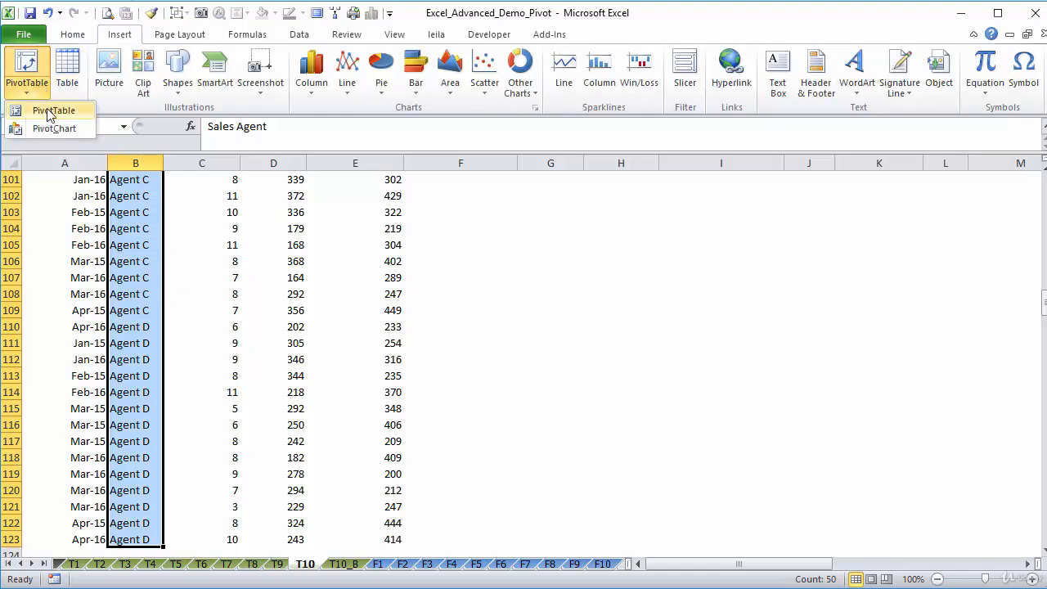
pyautogui.click(49, 115)
pyautogui.click(268, 352)
pyautogui.click(621, 392)
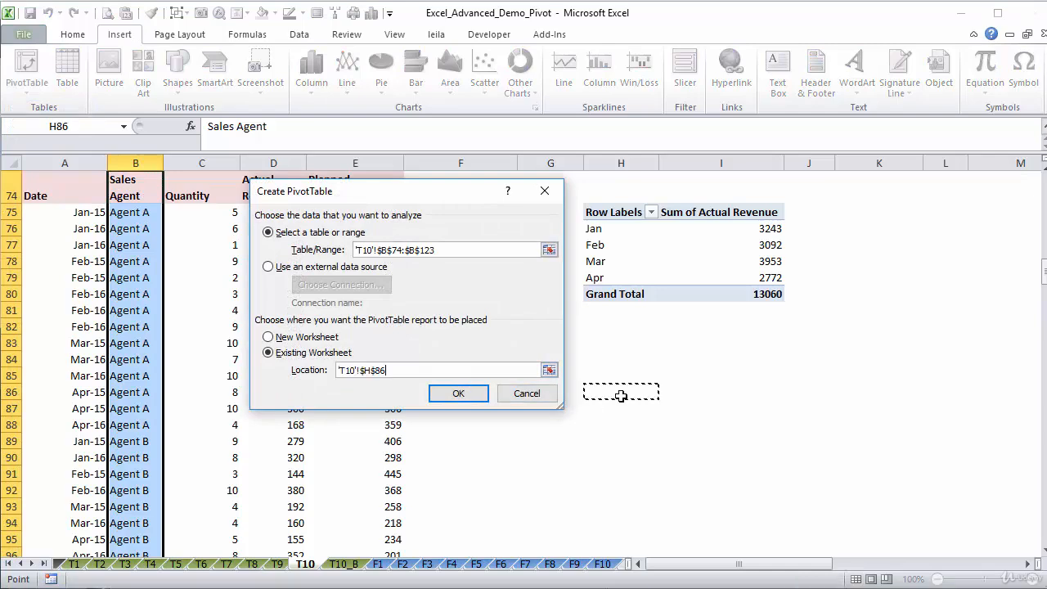
pyautogui.click(458, 393)
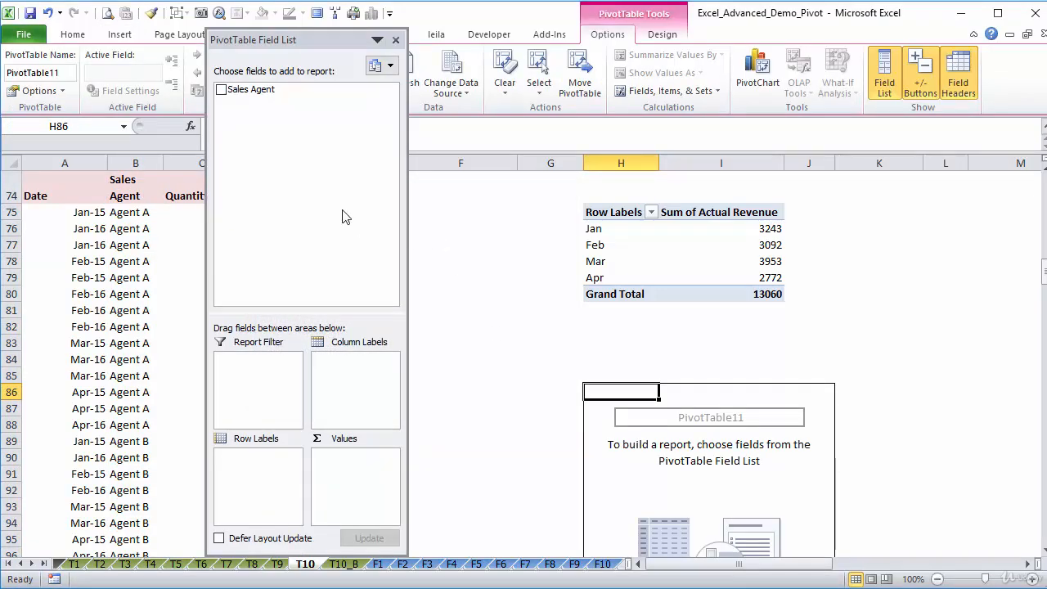
pyautogui.moveTo(237, 89); pyautogui.dragTo(263, 463)
# Copy the agent labels in H87:H90 to J87:J90 and select the pasted list.
pyautogui.click(630, 416)
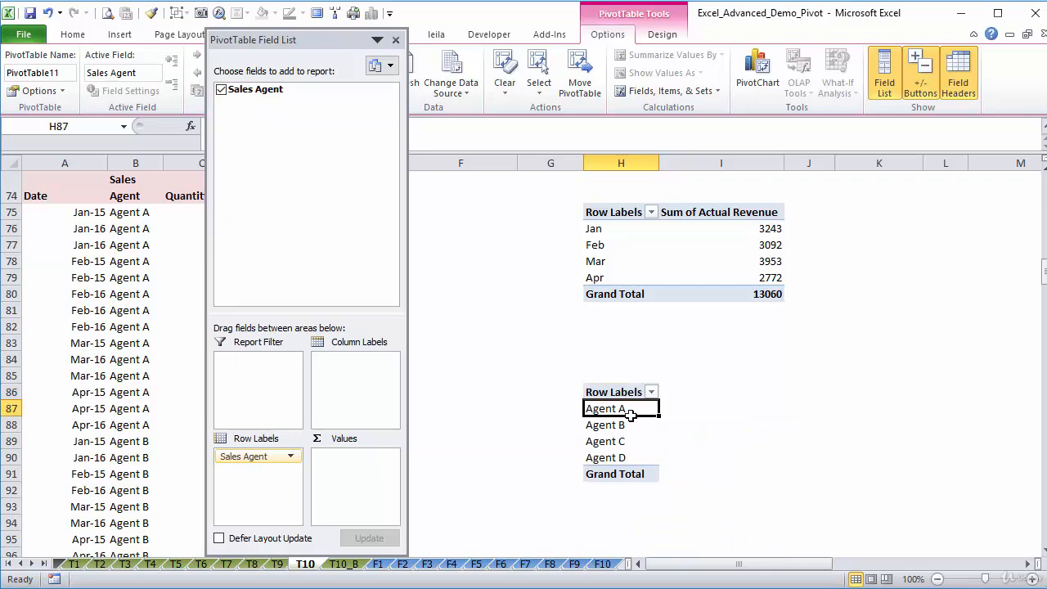
pyautogui.moveTo(630, 416); pyautogui.dragTo(625, 457)
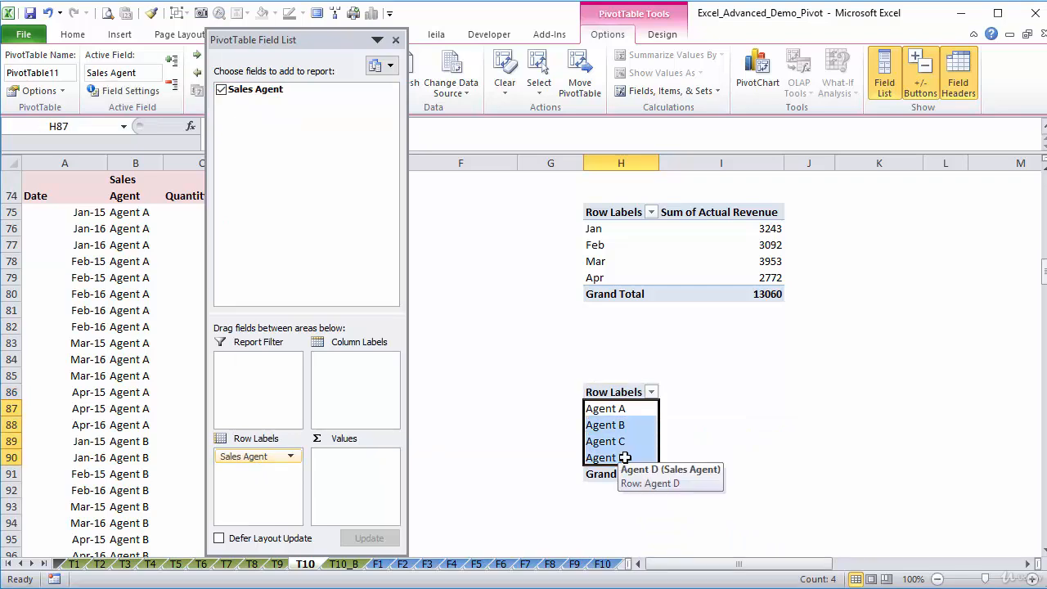
pyautogui.hotkey('ctrl', 'c')
pyautogui.press('Right')
pyautogui.press('Right')
pyautogui.hotkey('ctrl', 'v')
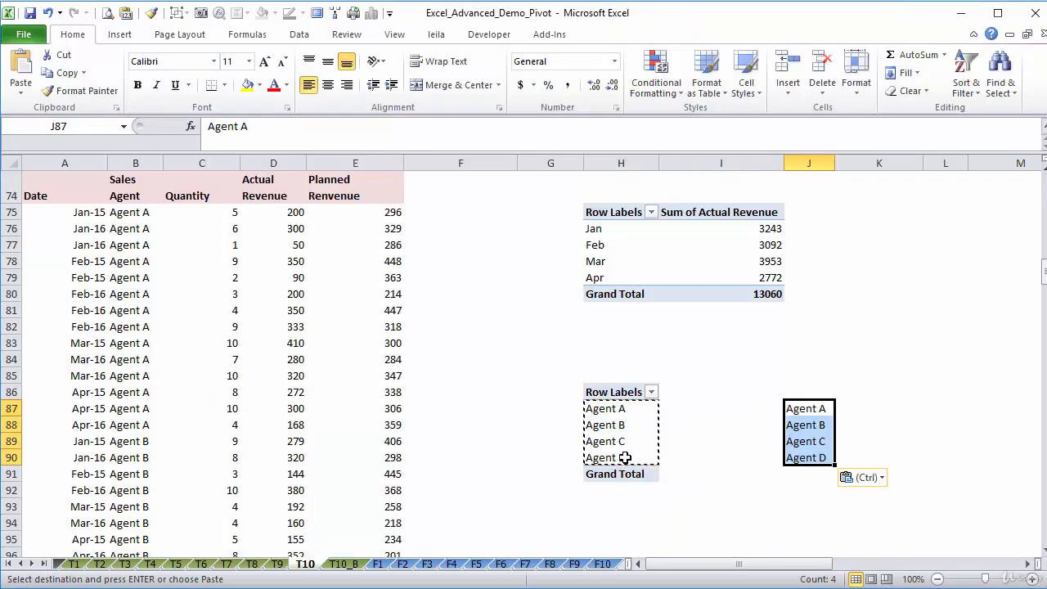
pyautogui.press('Right')
pyautogui.press('Left')
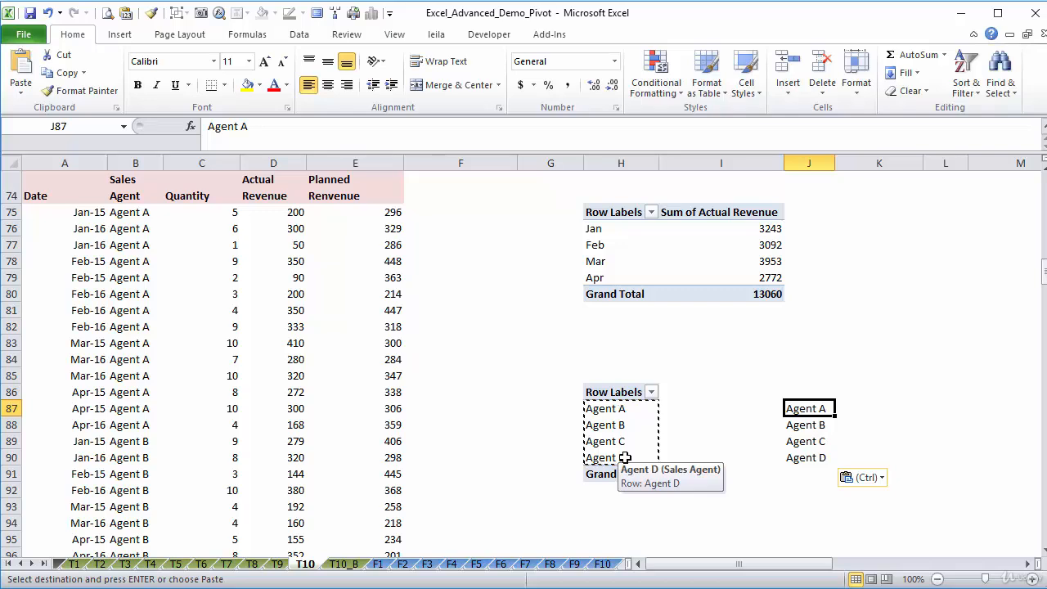
pyautogui.hotkey('ctrl', 'shift', 'Down')
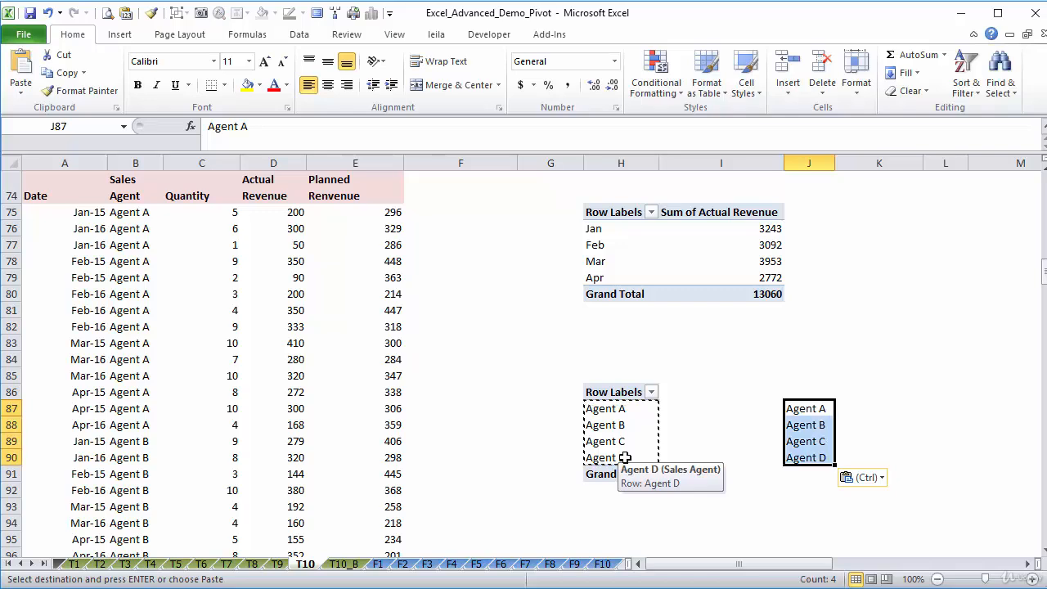